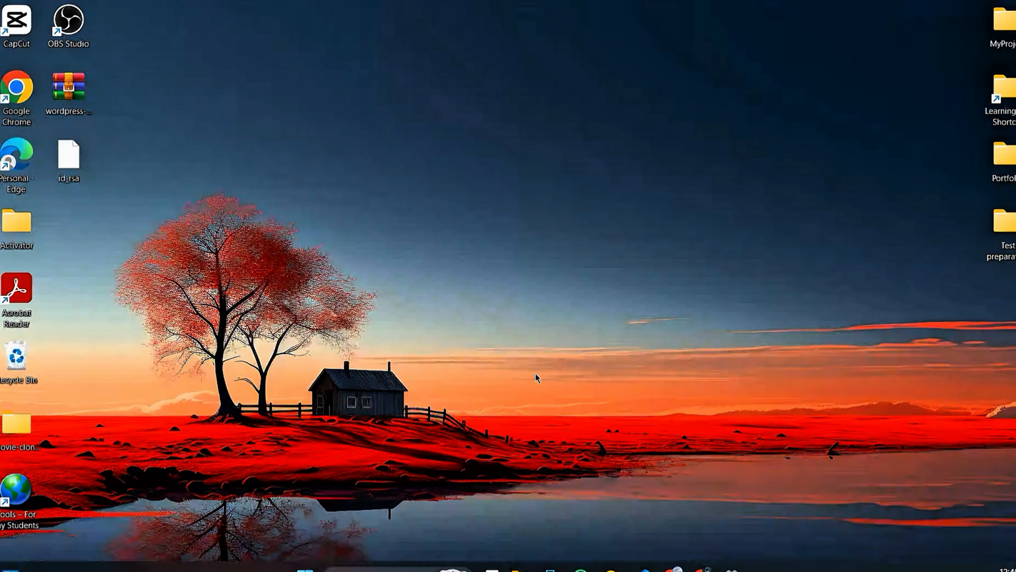
Step: Switch to Chrome and open the installed plugins list in the My Blog WordPress dashboard
mouse_move(680, 567)
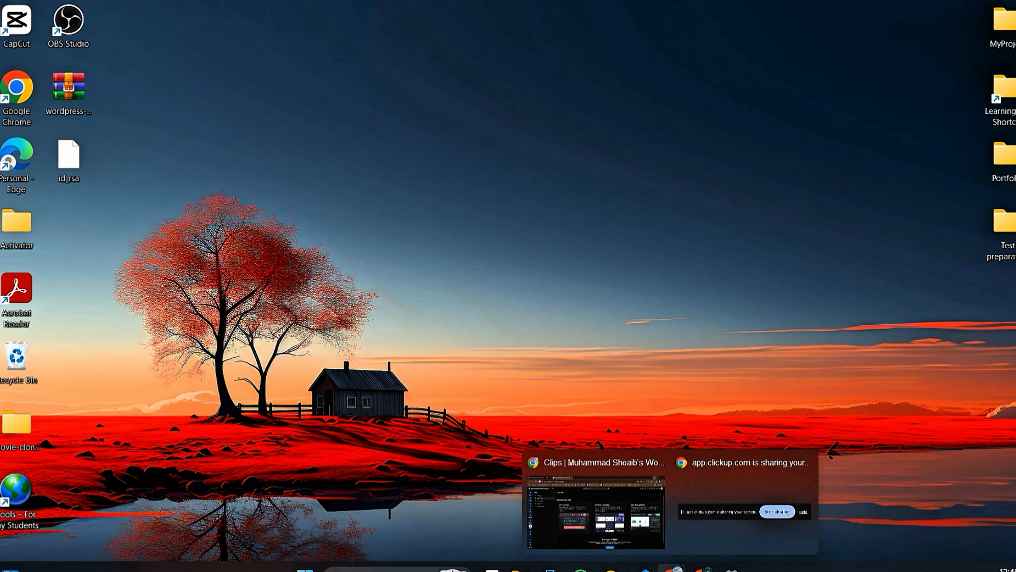
left_click(596, 512)
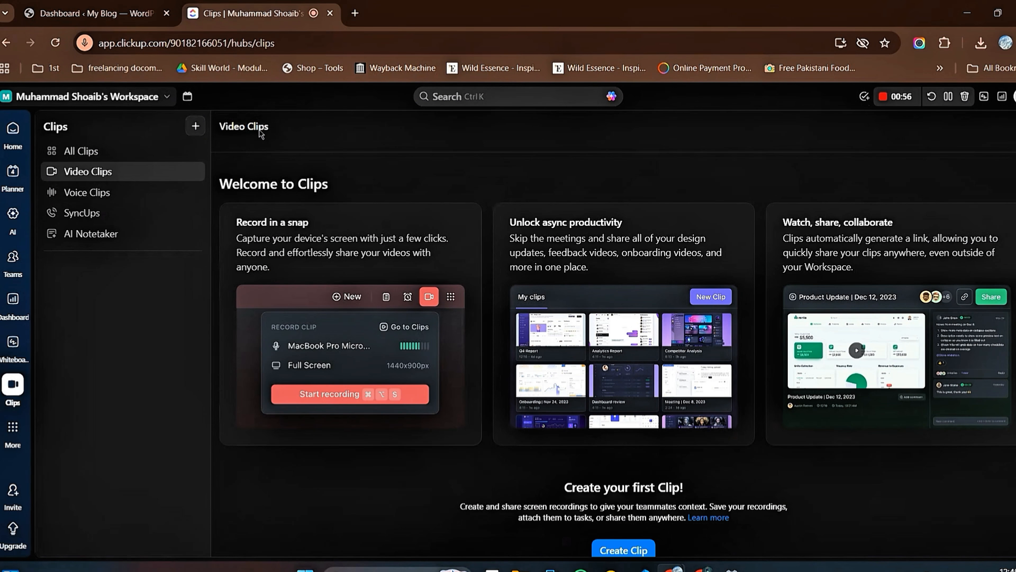
left_click(72, 14)
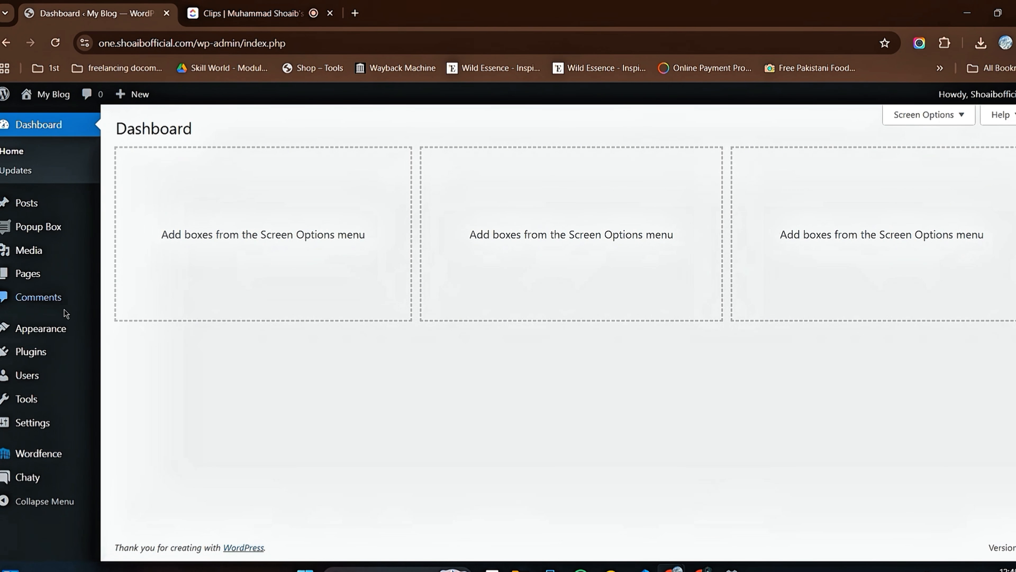
left_click(41, 357)
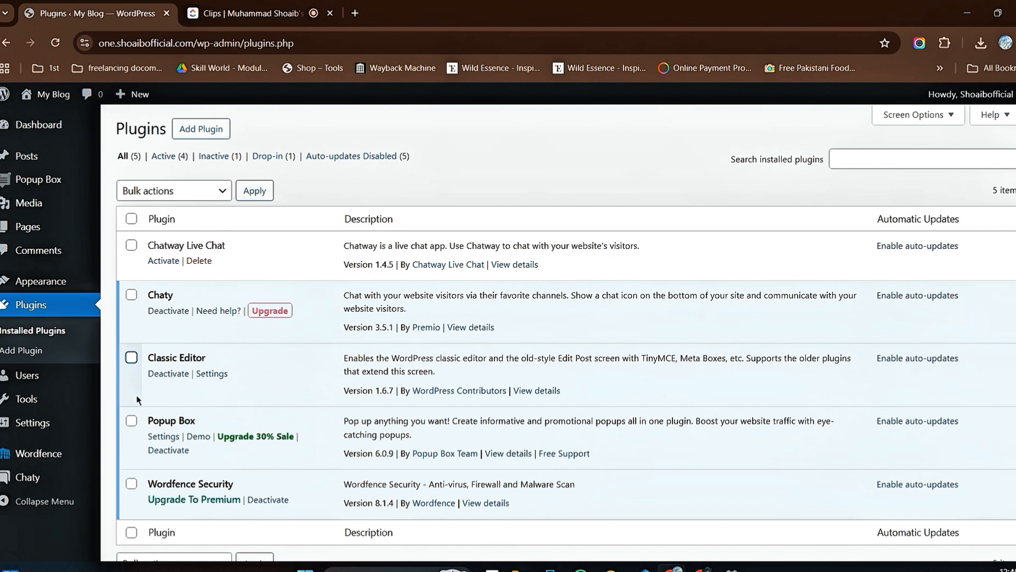
Step: Bulk deactivate the selected plugins Chatway Live Chat, Chaty and Popup Box
scroll(108, 405, "down", 2)
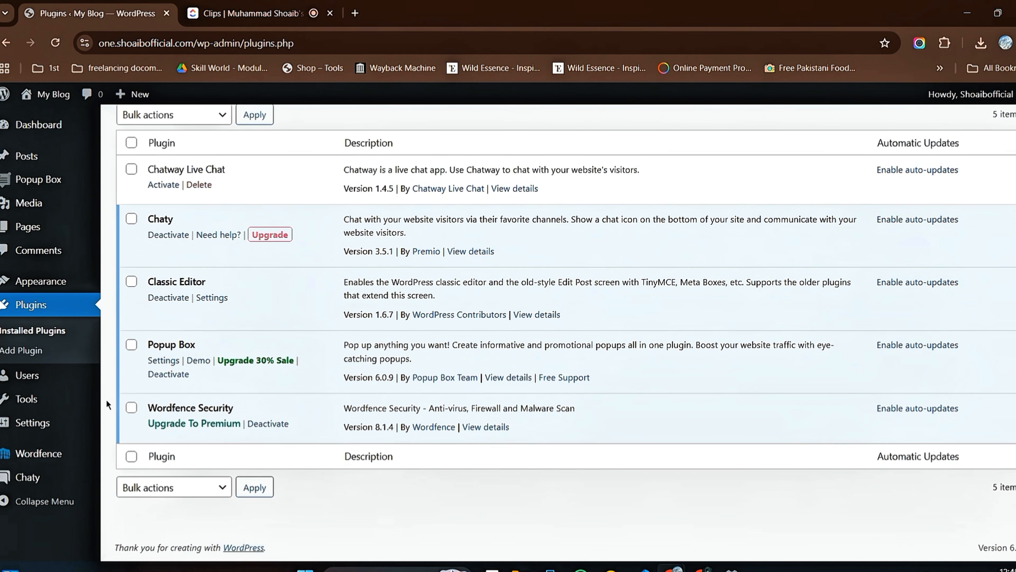
left_click(133, 173)
left_click(133, 224)
left_click(131, 346)
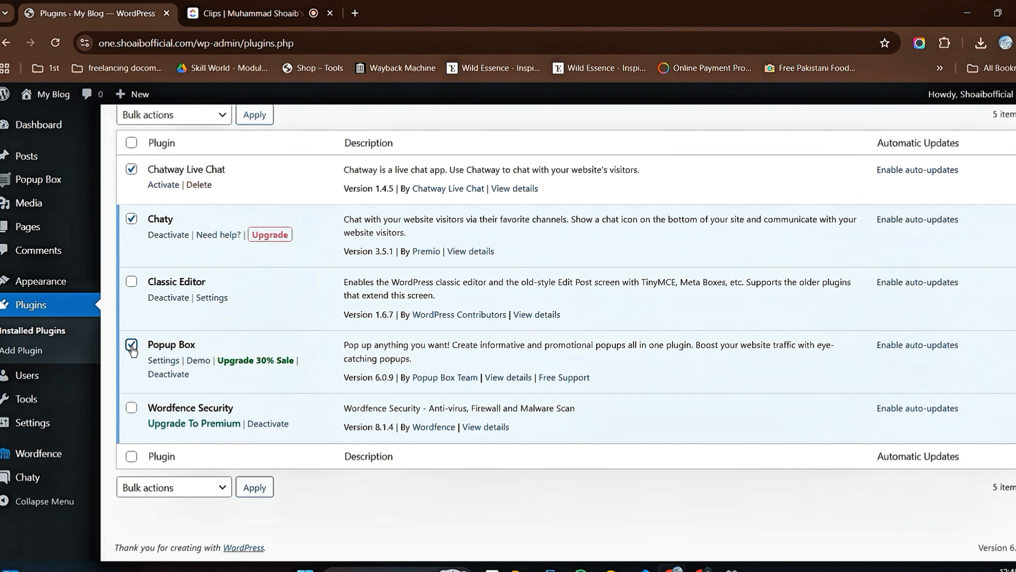
left_click(202, 122)
left_click(167, 176)
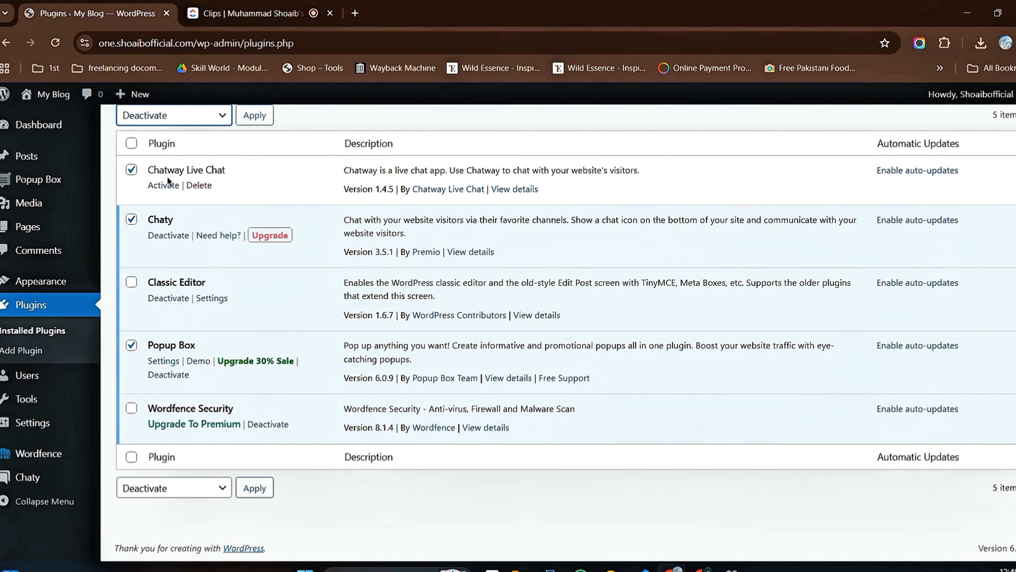
left_click(256, 121)
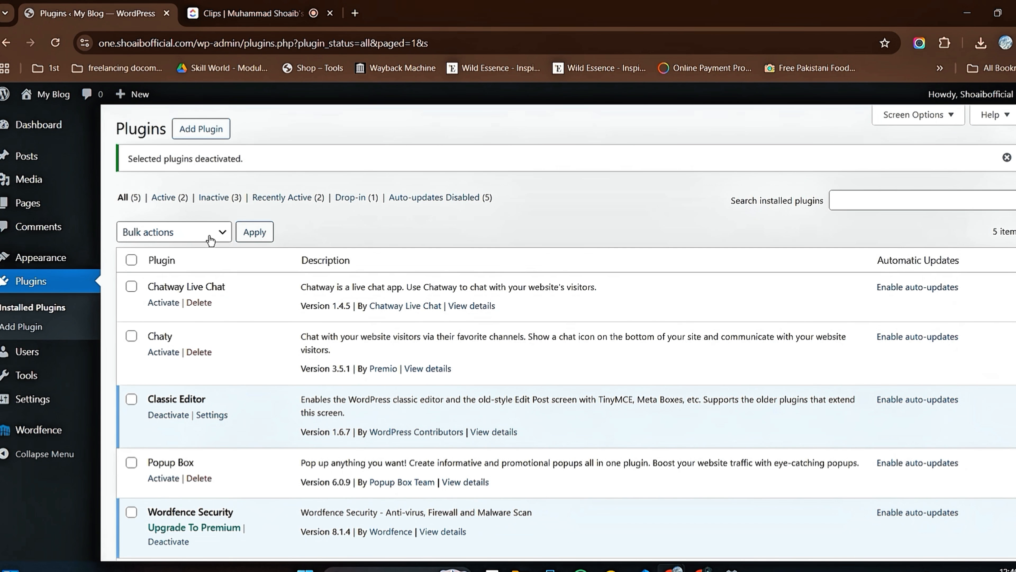
Step: Bulk delete the Chatway Live Chat, Chaty and Popup Box plugins together with their data
left_click(222, 237)
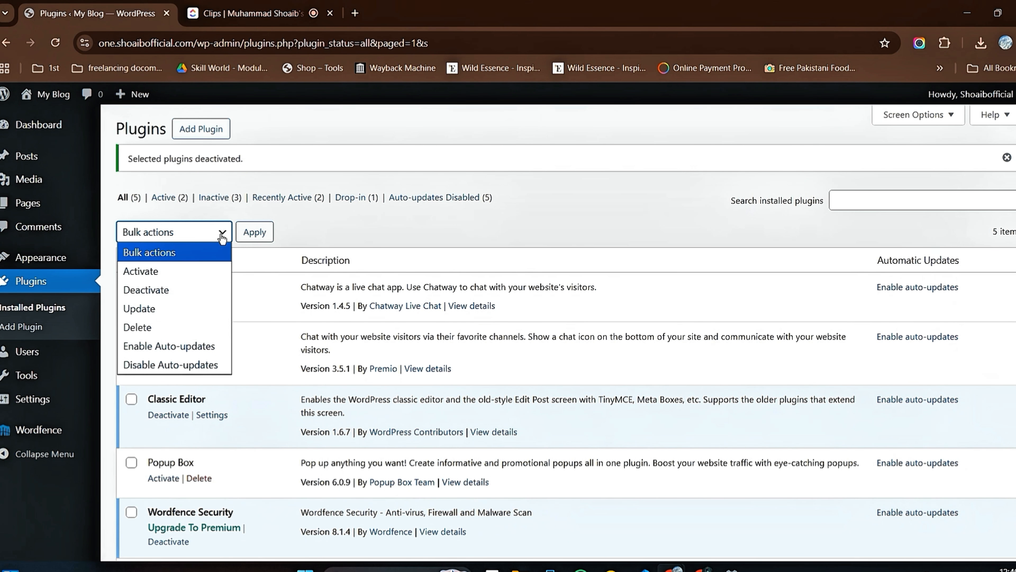
left_click(222, 236)
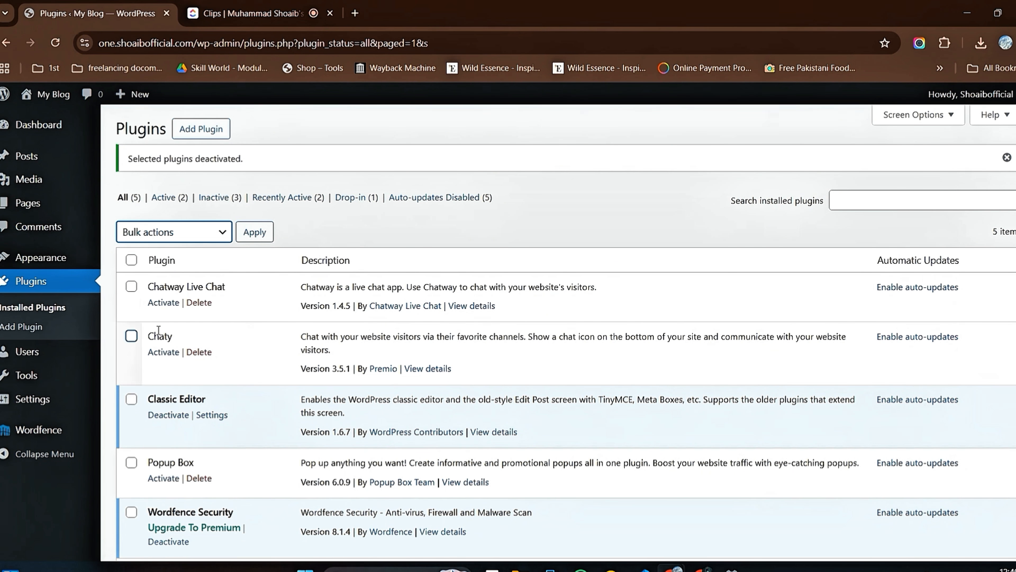
scroll(159, 332, "down", 3)
scroll(121, 364, "up", 3)
left_click(131, 286)
left_click(132, 338)
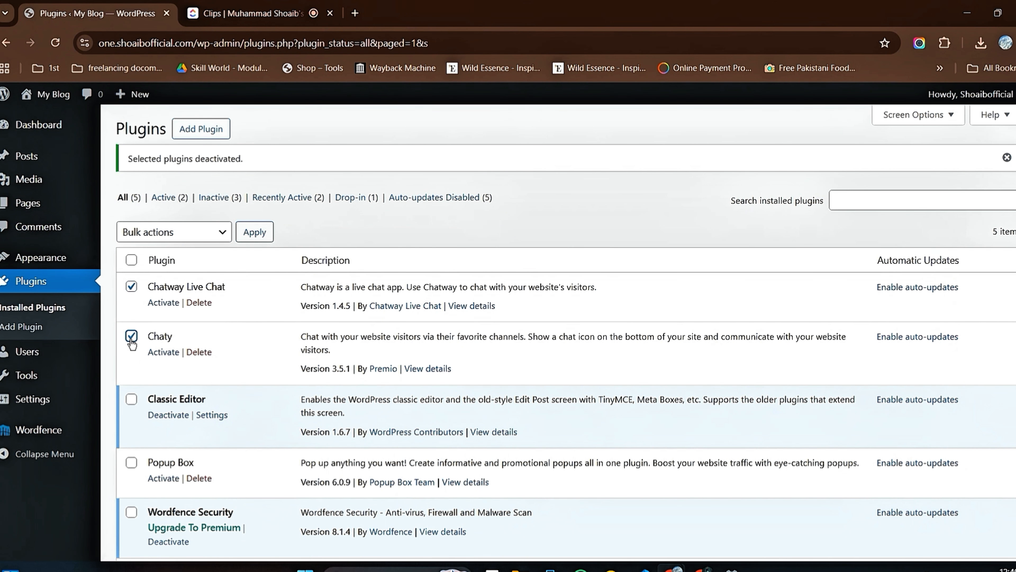
left_click(131, 463)
left_click(221, 233)
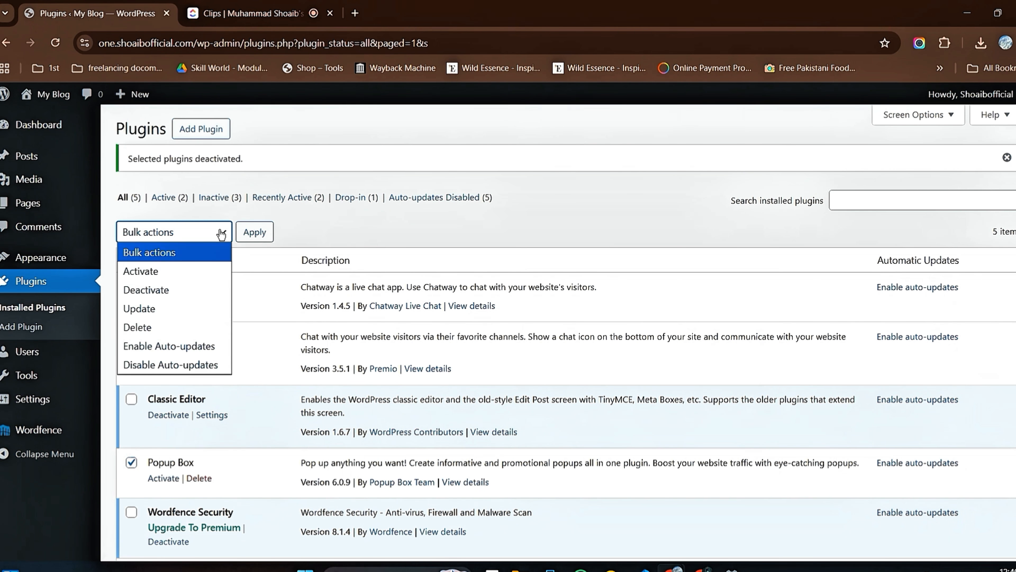
left_click(175, 326)
left_click(253, 233)
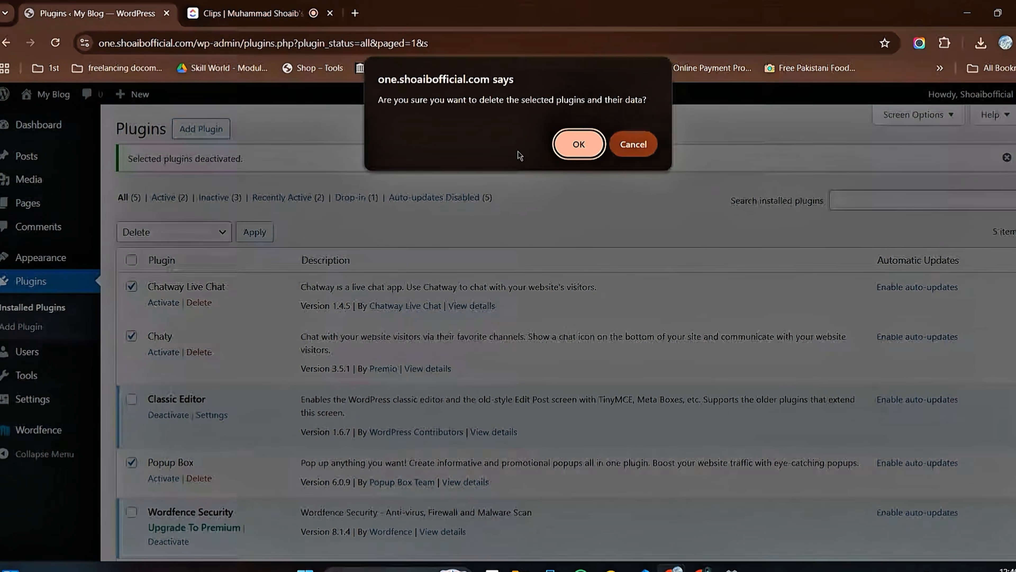
left_click(572, 151)
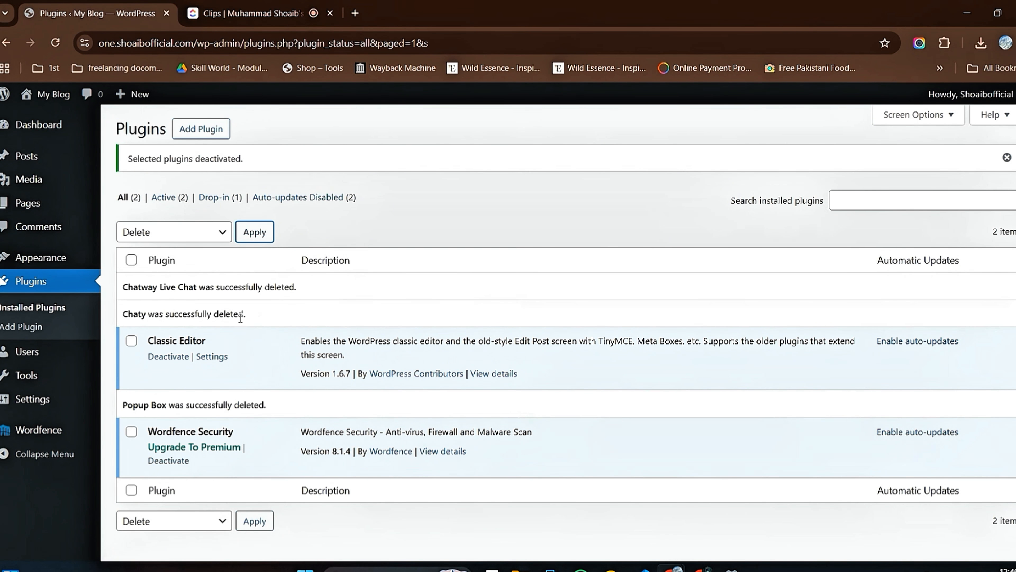
Step: Find the Elementor Website Builder plugin by searching for "elementor", and install and activate it
left_click(204, 134)
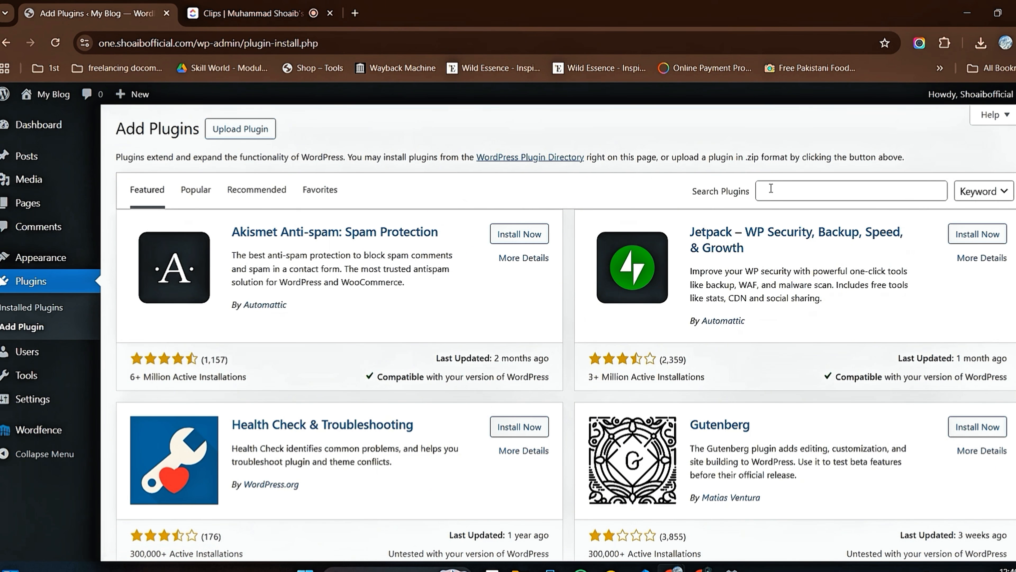
left_click(776, 190)
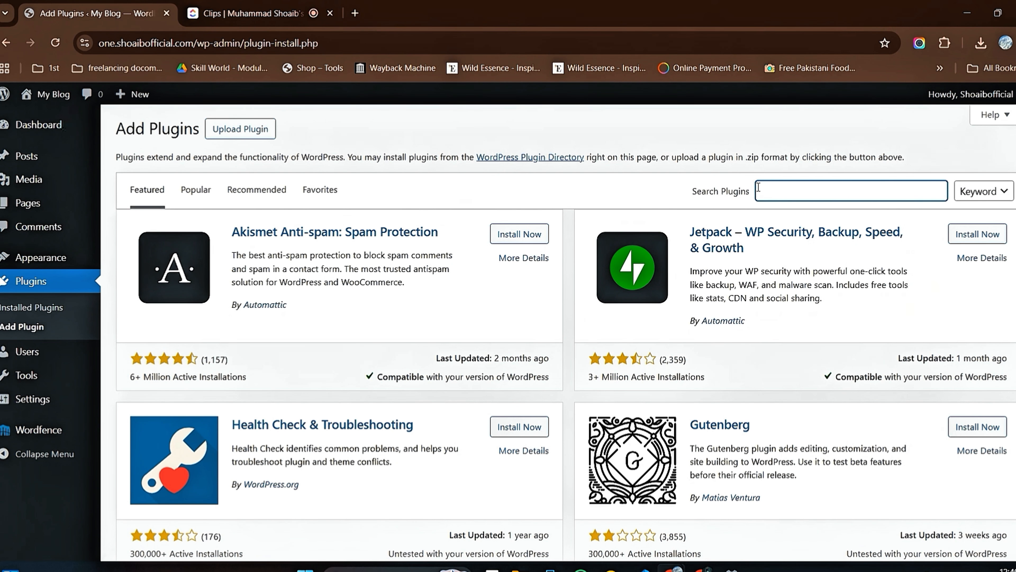
type("elementor")
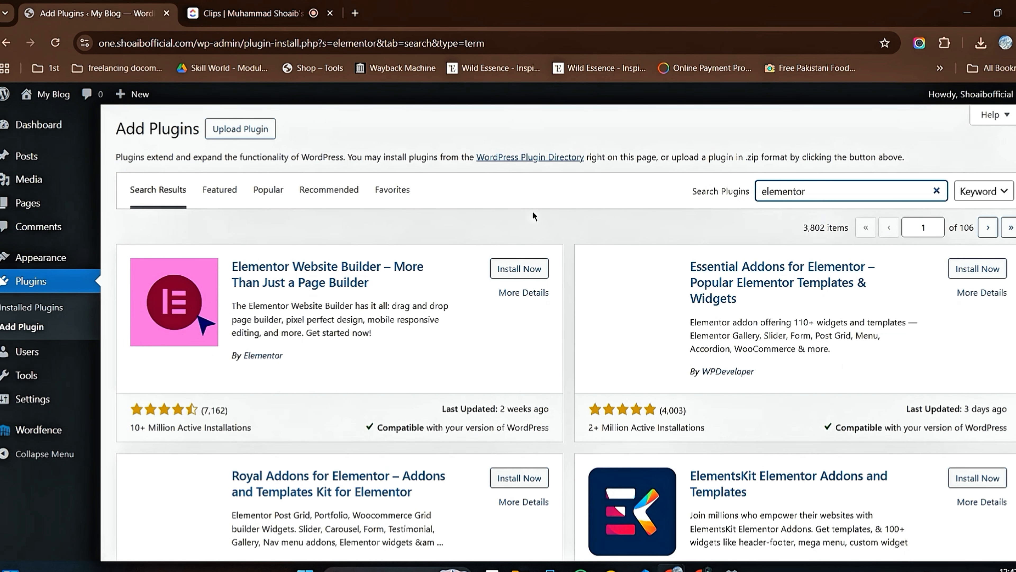
left_click(534, 275)
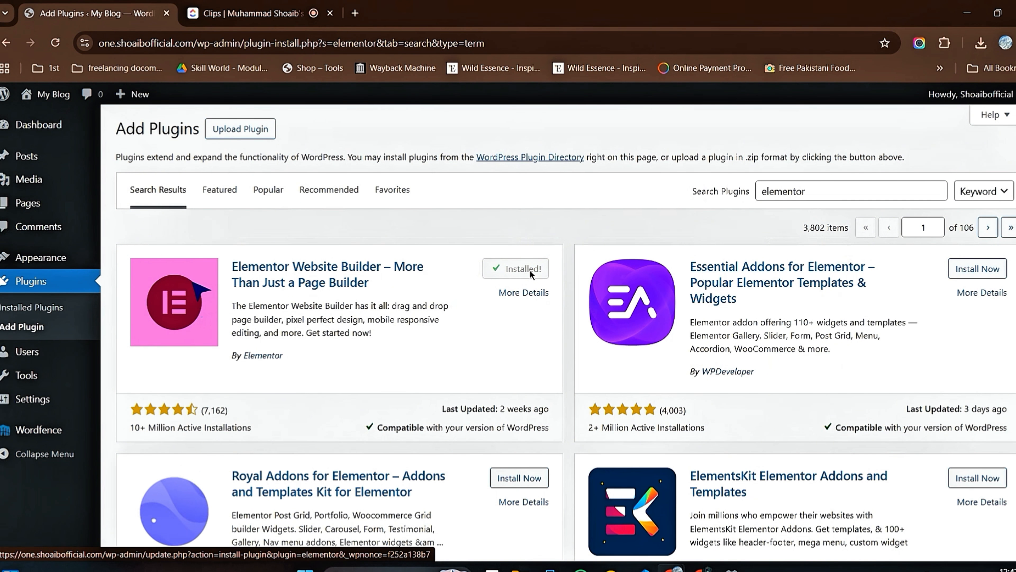
left_click(525, 269)
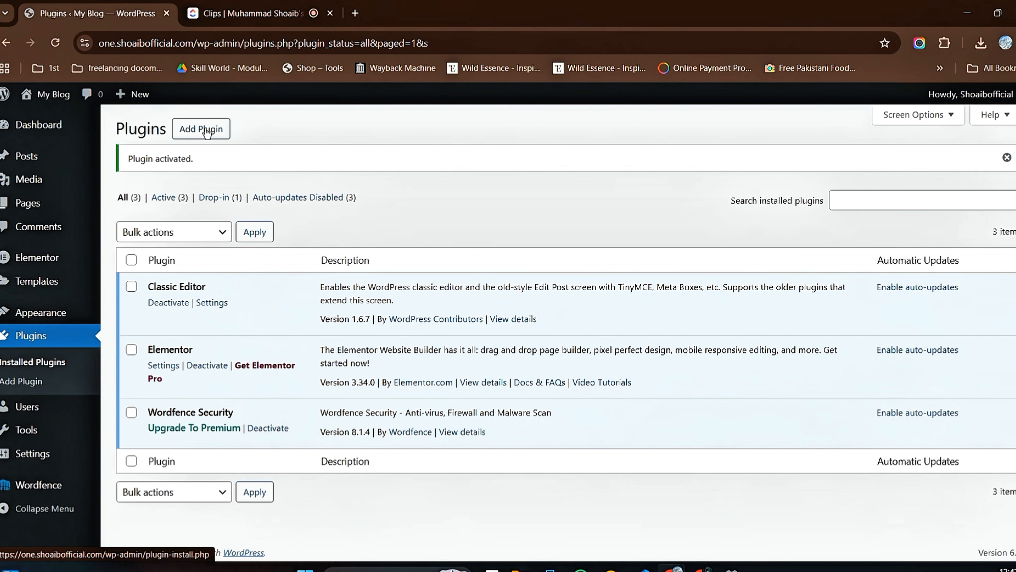
left_click(219, 138)
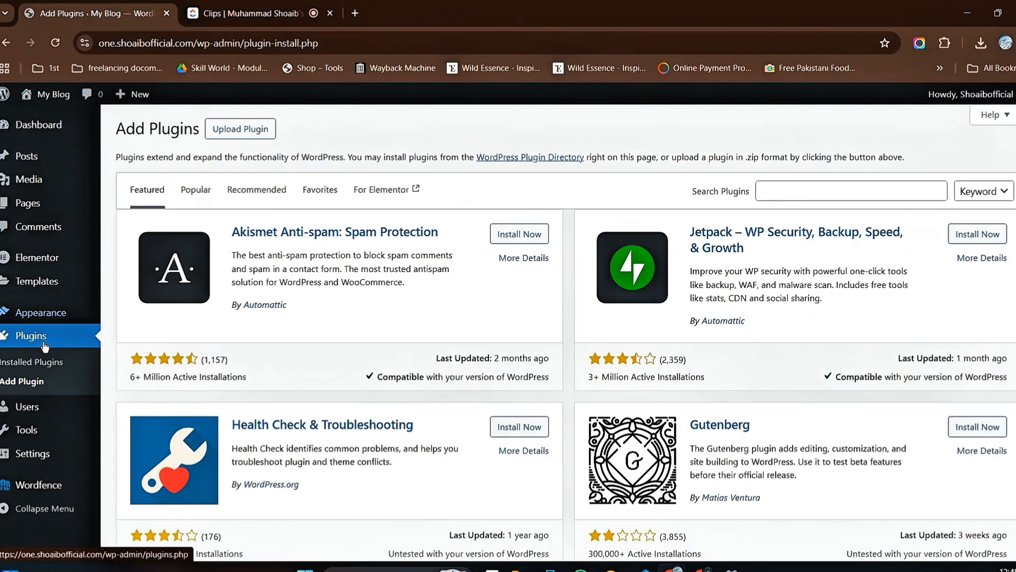
Step: Open the Elementor settings and review the Integrations and General options, including post types, default colors and fonts
mouse_move(32, 258)
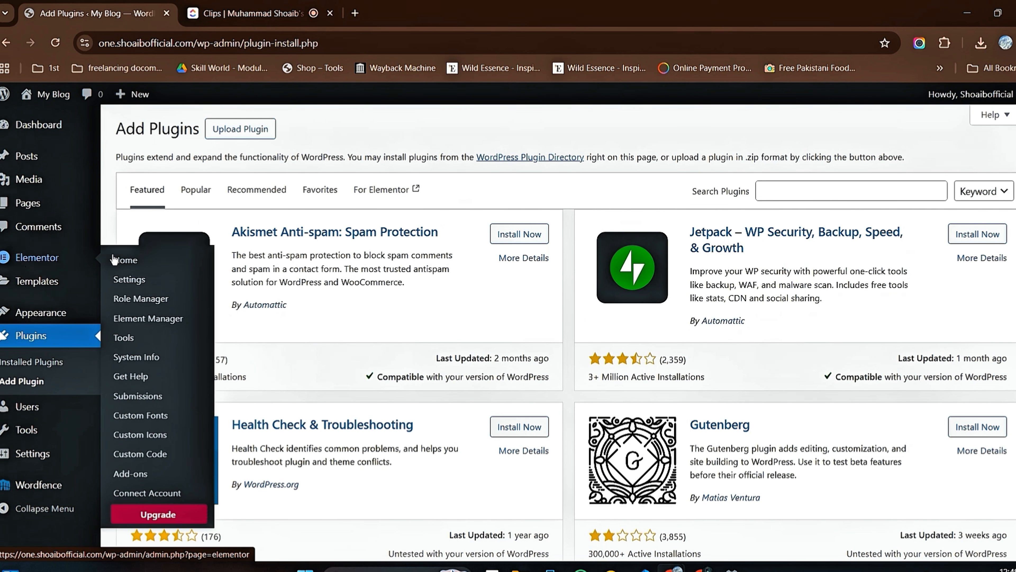
left_click(142, 281)
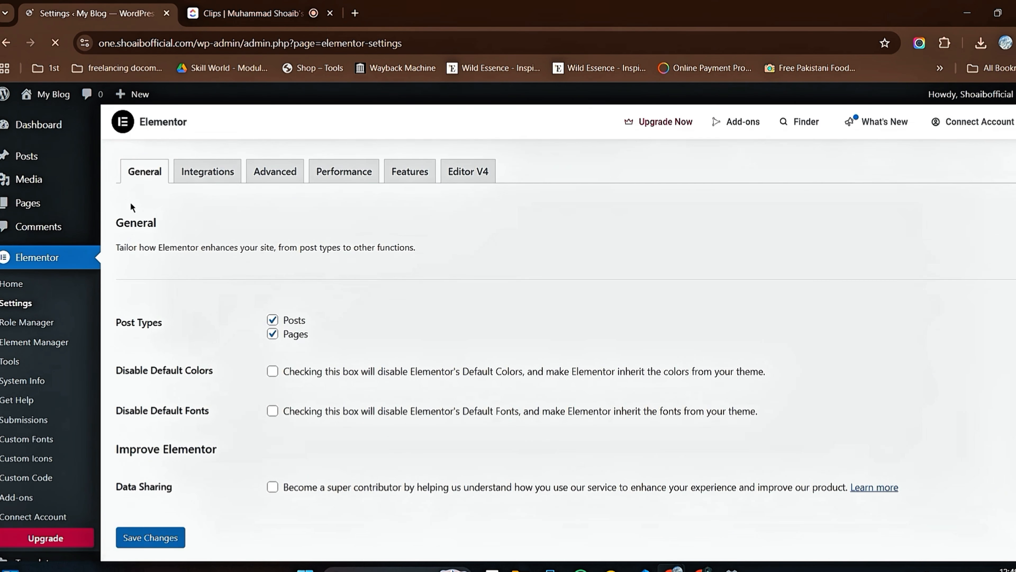
left_click(212, 176)
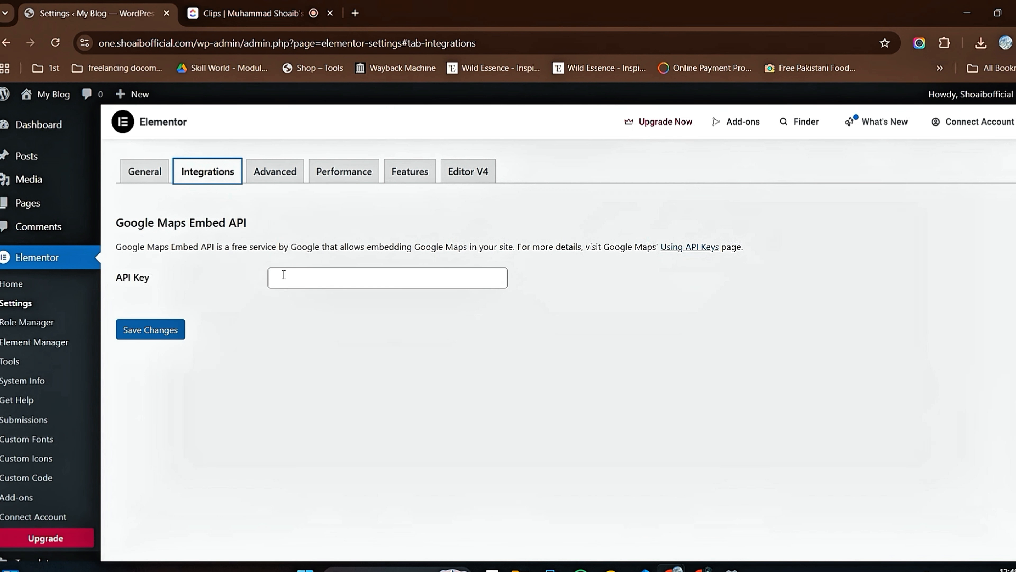
left_click(134, 178)
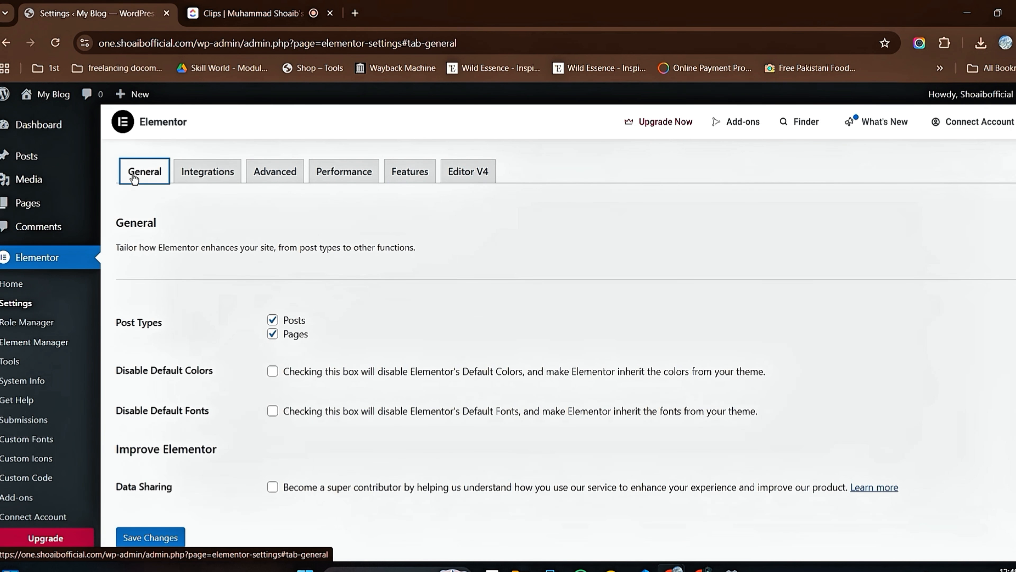
scroll(371, 295, "down", 4)
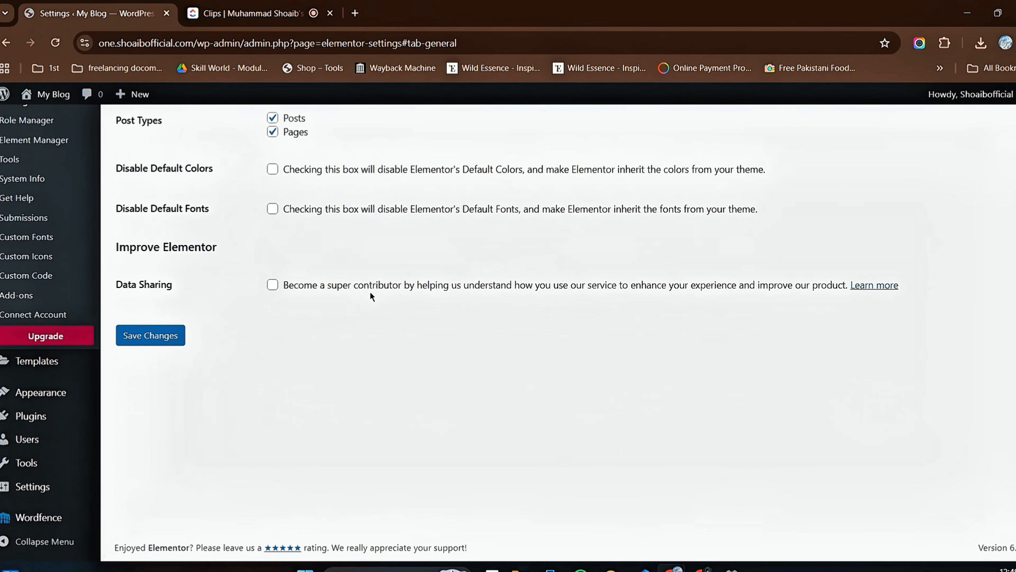
scroll(152, 301, "up", 2)
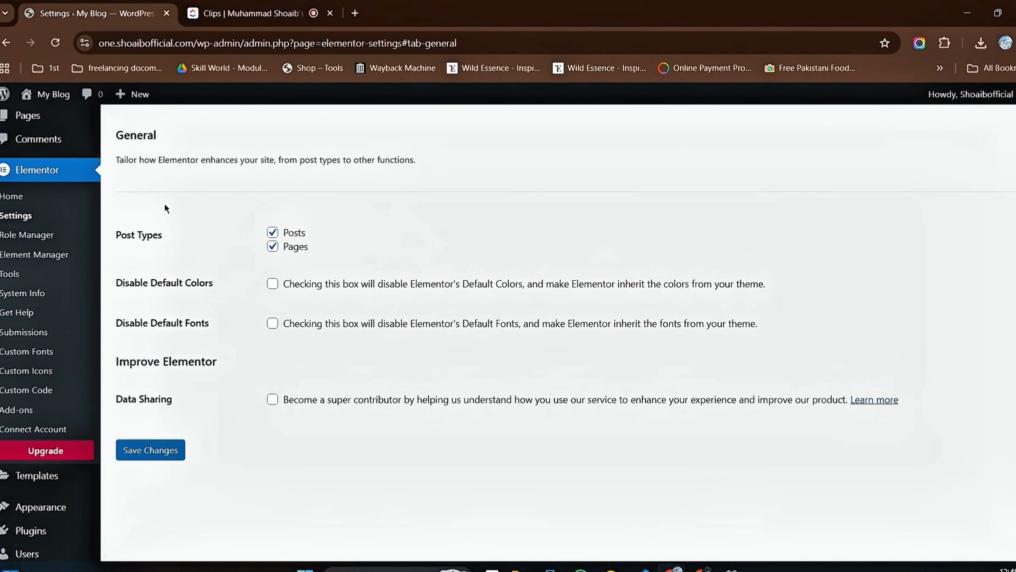
scroll(371, 267, "up", 2)
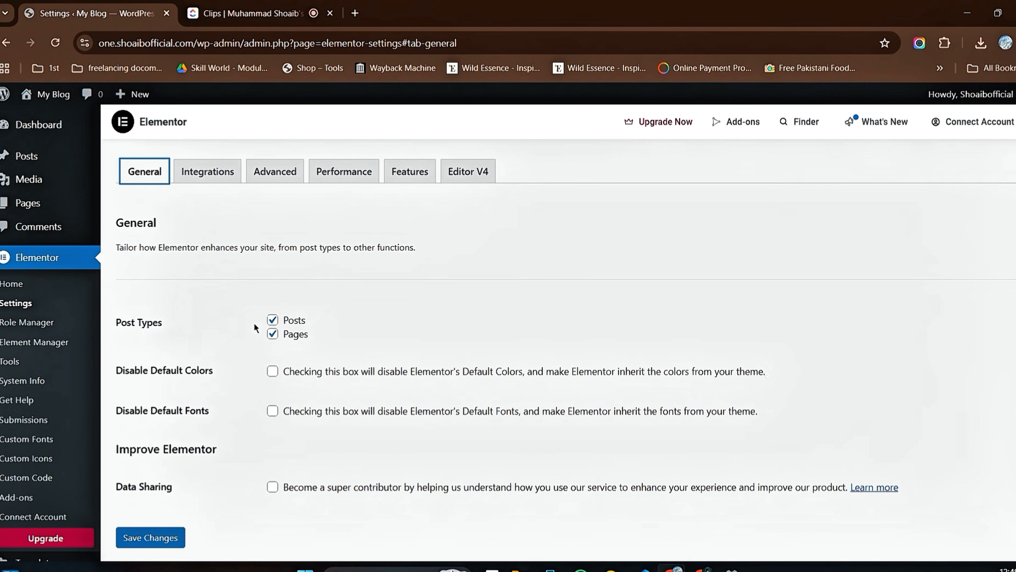
scroll(217, 340, "down", 3)
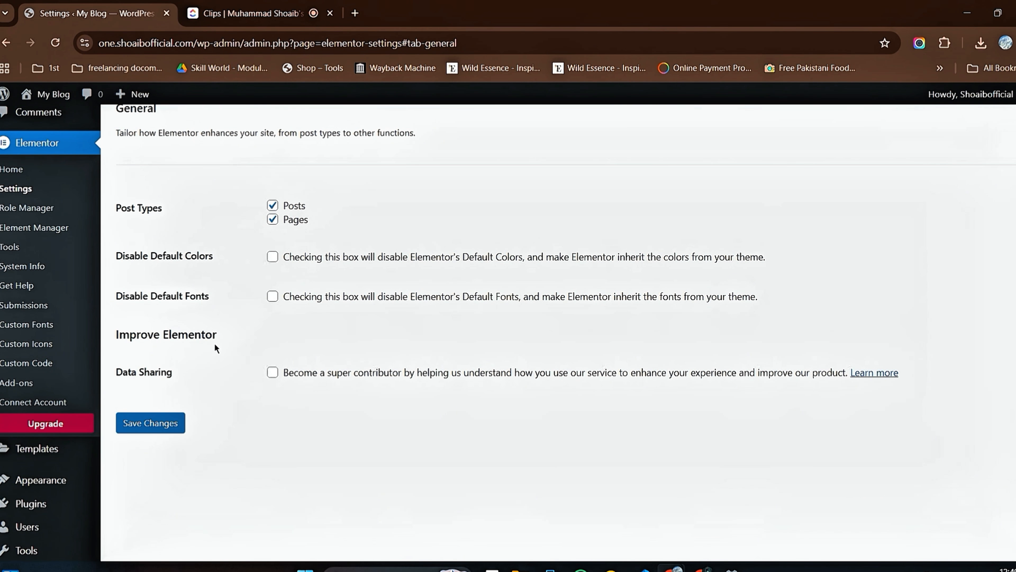
scroll(212, 344, "up", 3)
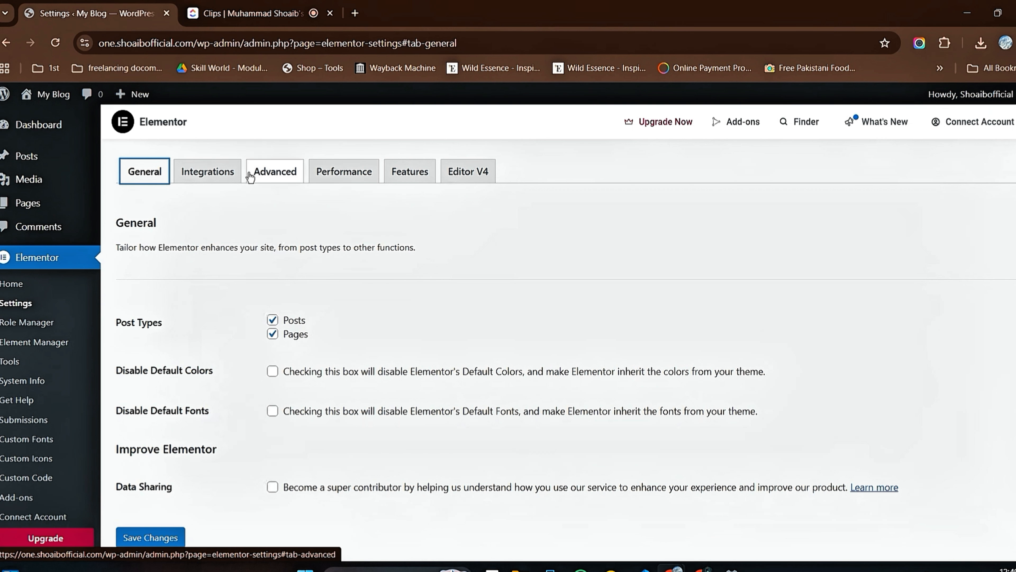
Step: Set the Container feature to Default in Elementor's stable features and save the changes
left_click(419, 179)
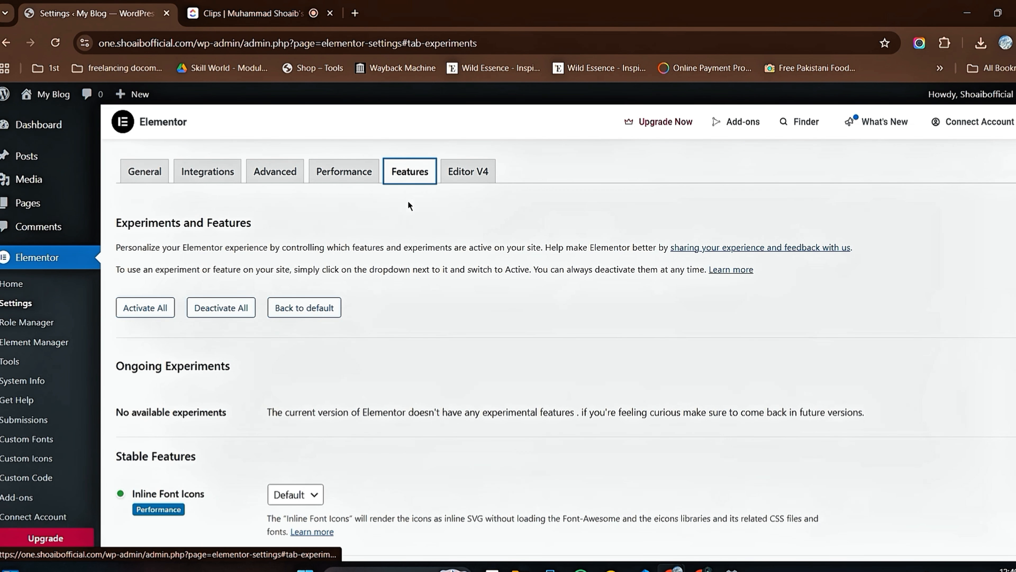
scroll(408, 205, "down", 4)
scroll(264, 296, "down", 2)
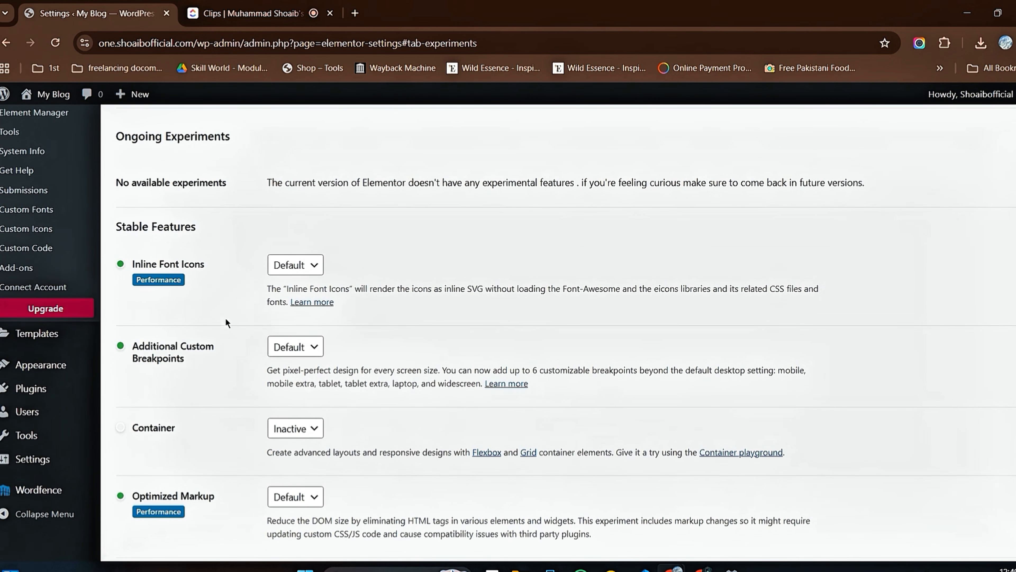
scroll(209, 363, "down", 3)
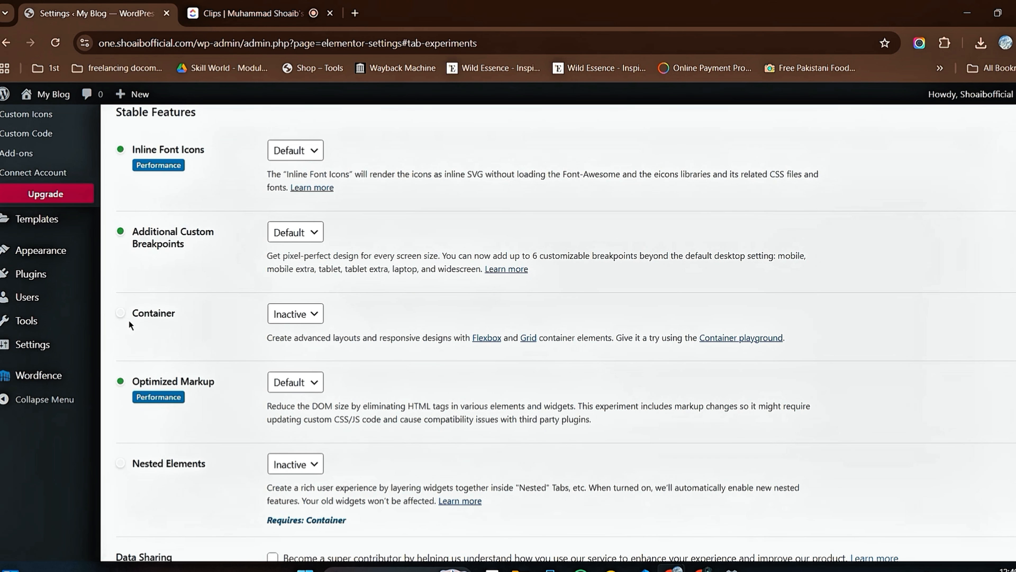
left_click(314, 317)
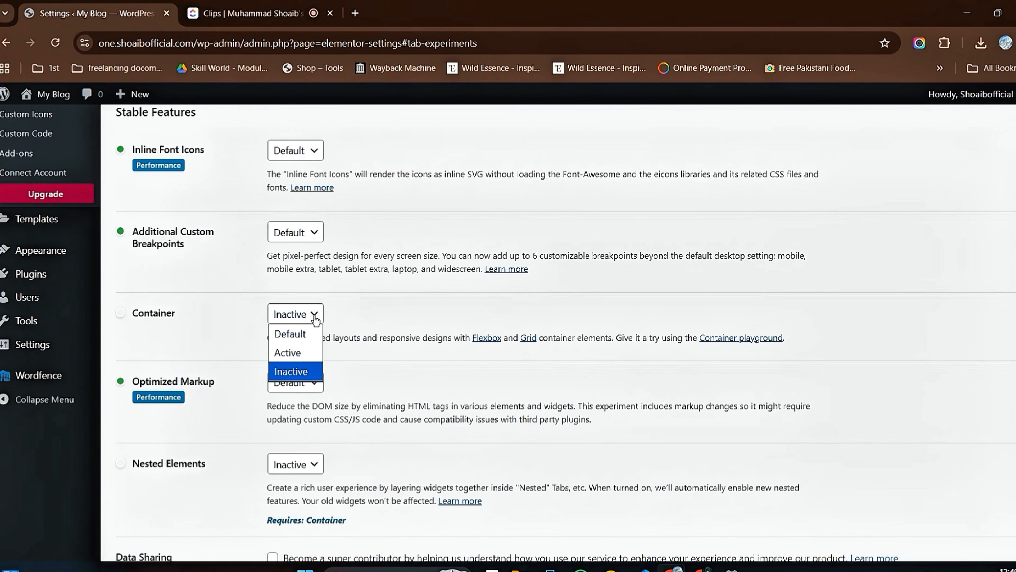
left_click(302, 333)
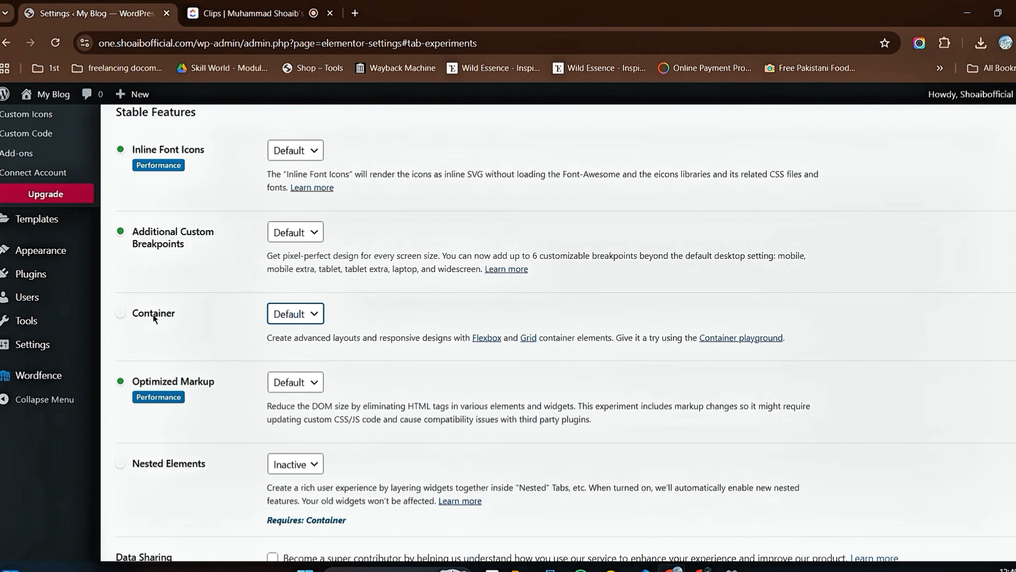
scroll(227, 361, "down", 3)
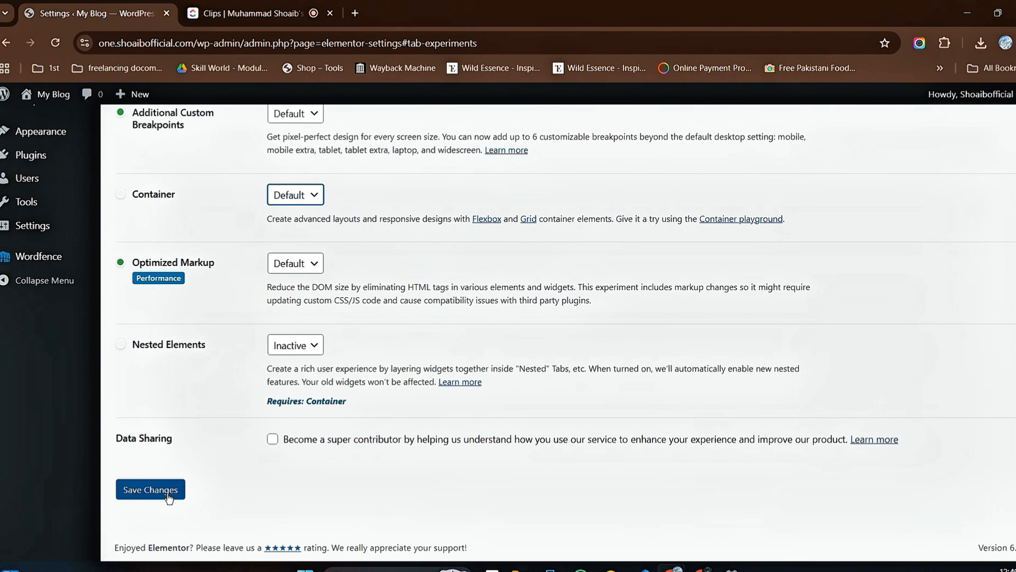
left_click(168, 497)
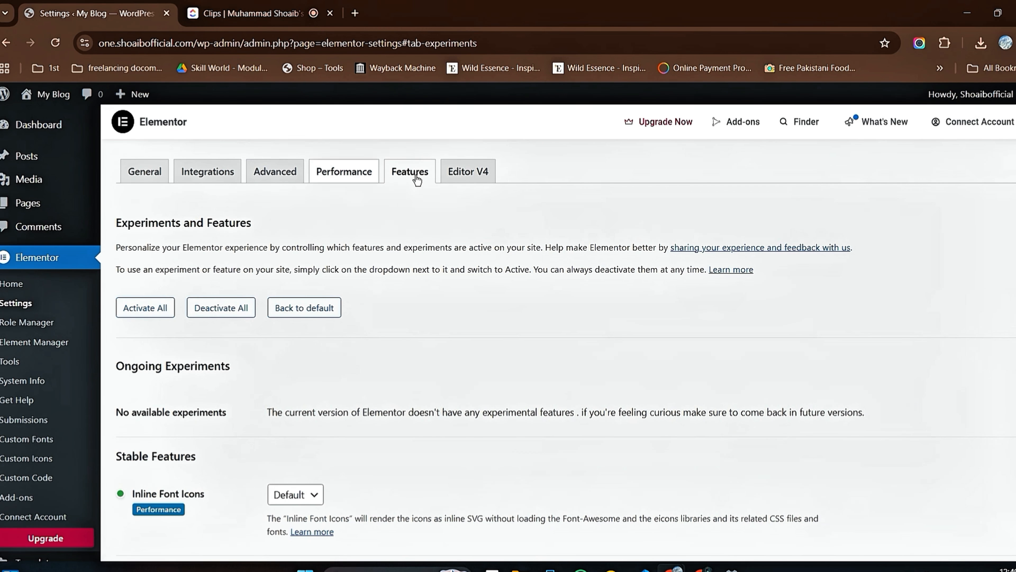
Step: Set the Container feature to Inactive in Elementor's stable features and confirm its deactivation
scroll(312, 328, "down", 5)
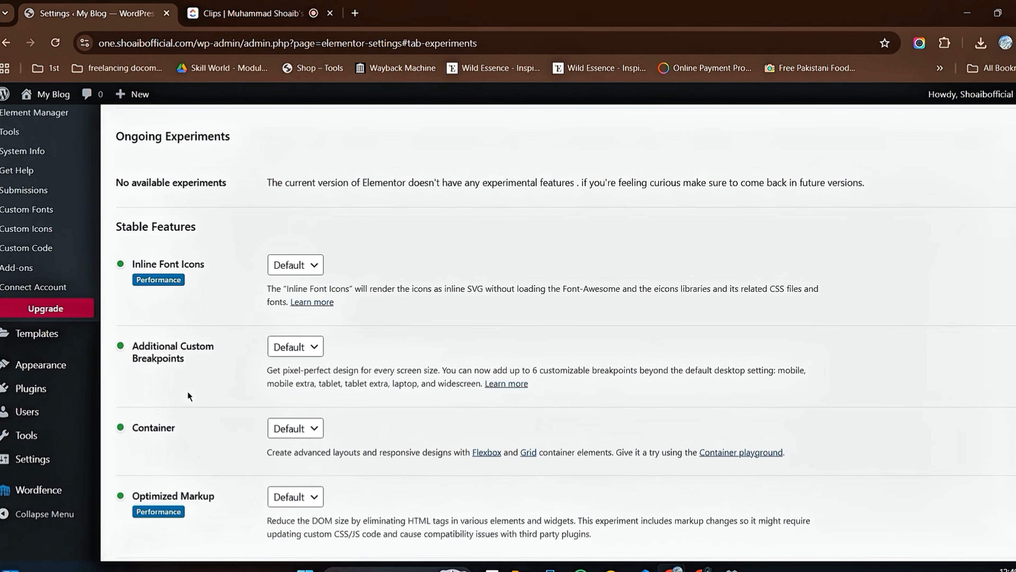
scroll(308, 320, "down", 5)
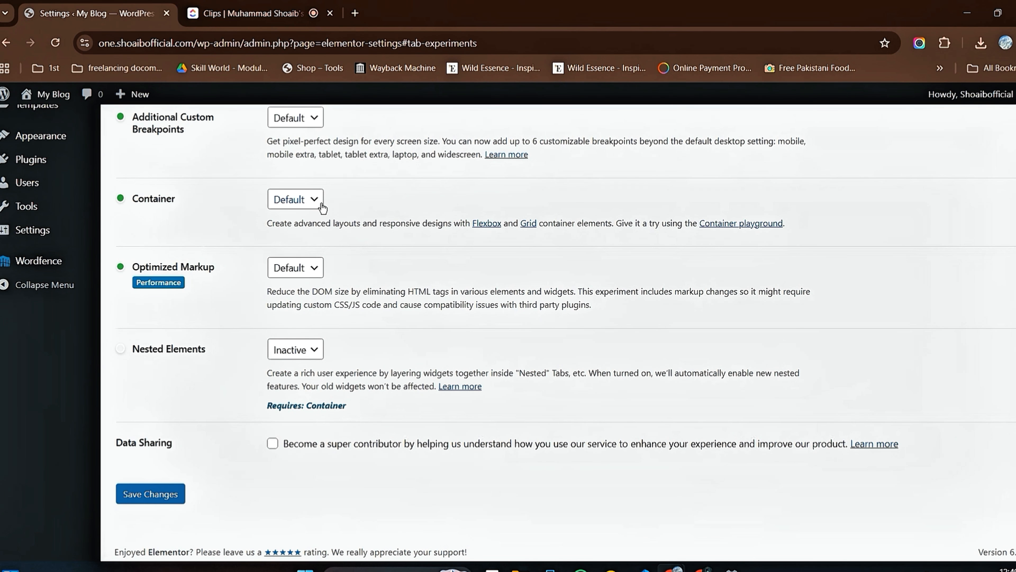
left_click(313, 205)
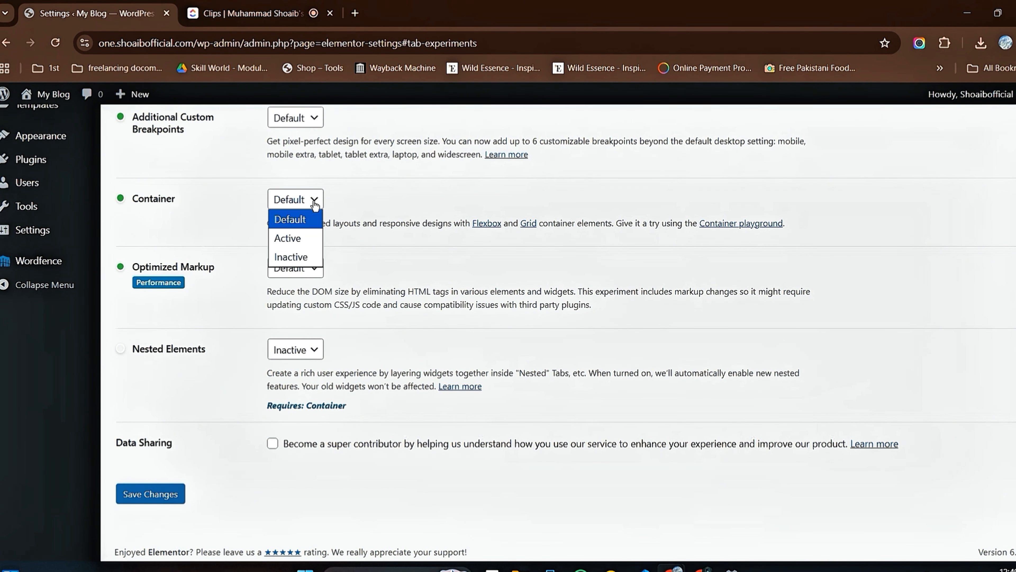
left_click(299, 258)
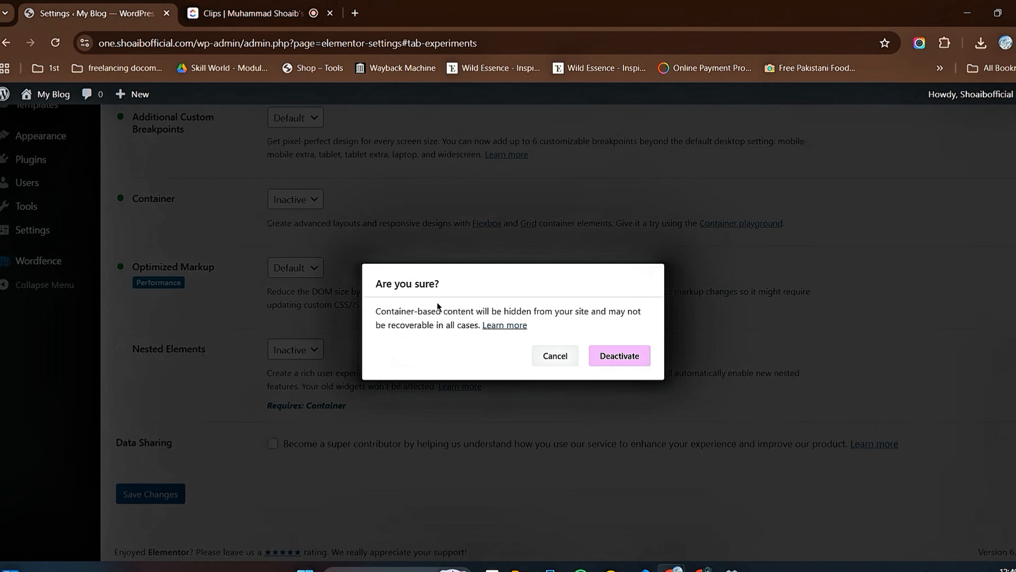
left_click(620, 356)
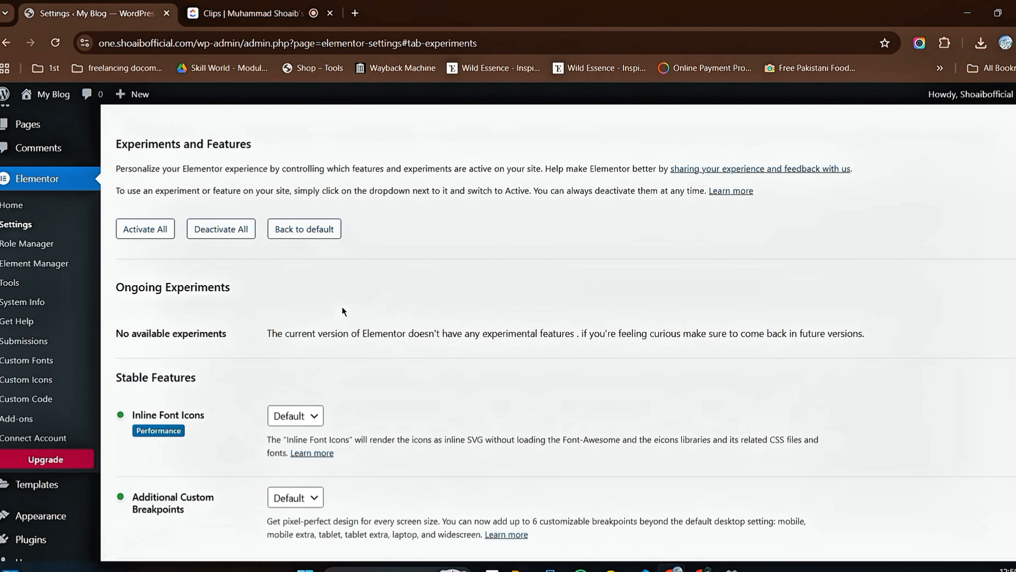
Step: Review the stable features in Elementor's Features settings, including the Container options and the Nested Elements requirement
scroll(273, 303, "down", 3)
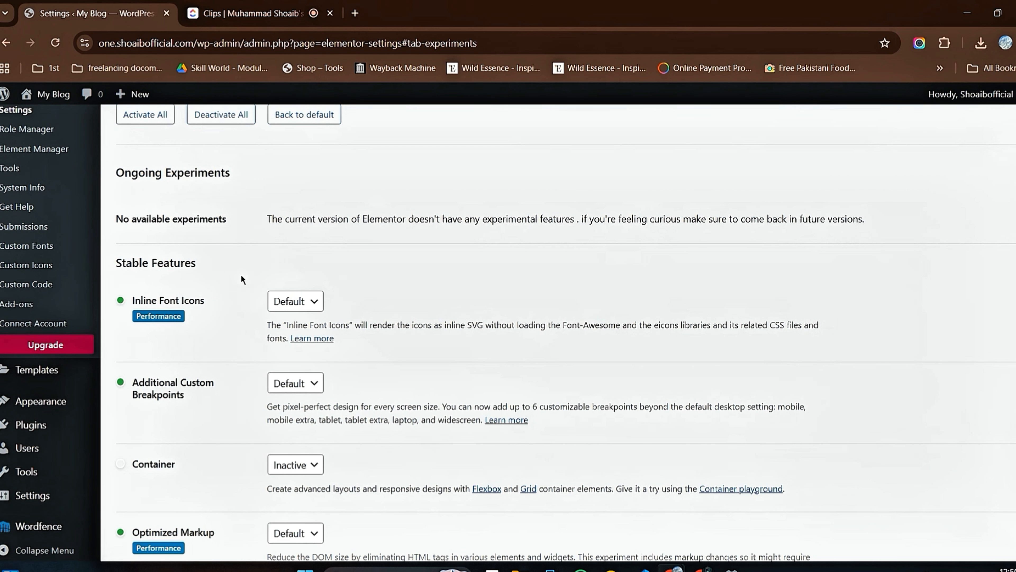
scroll(240, 276, "down", 3)
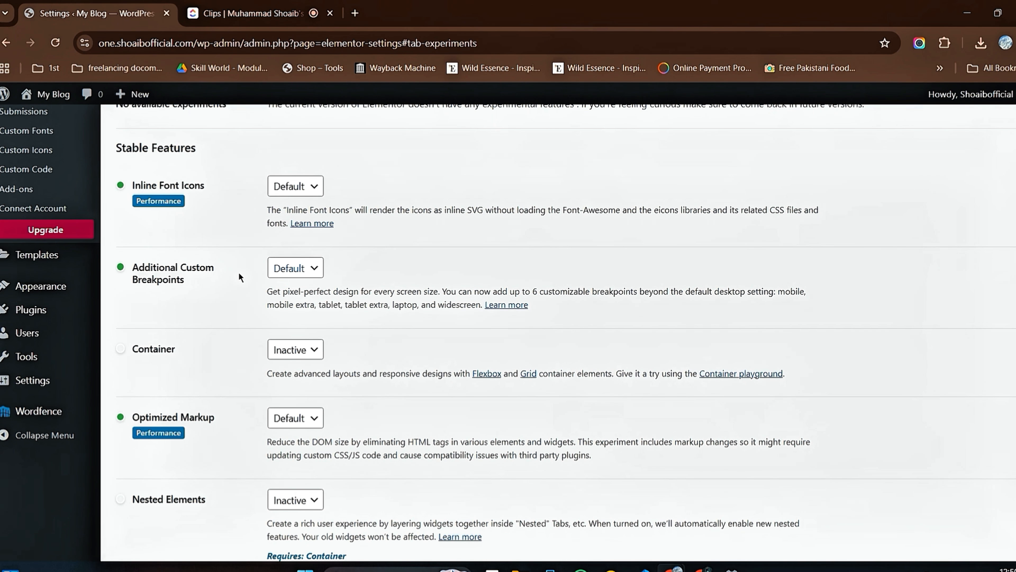
scroll(239, 273, "up", 6)
scroll(244, 288, "down", 8)
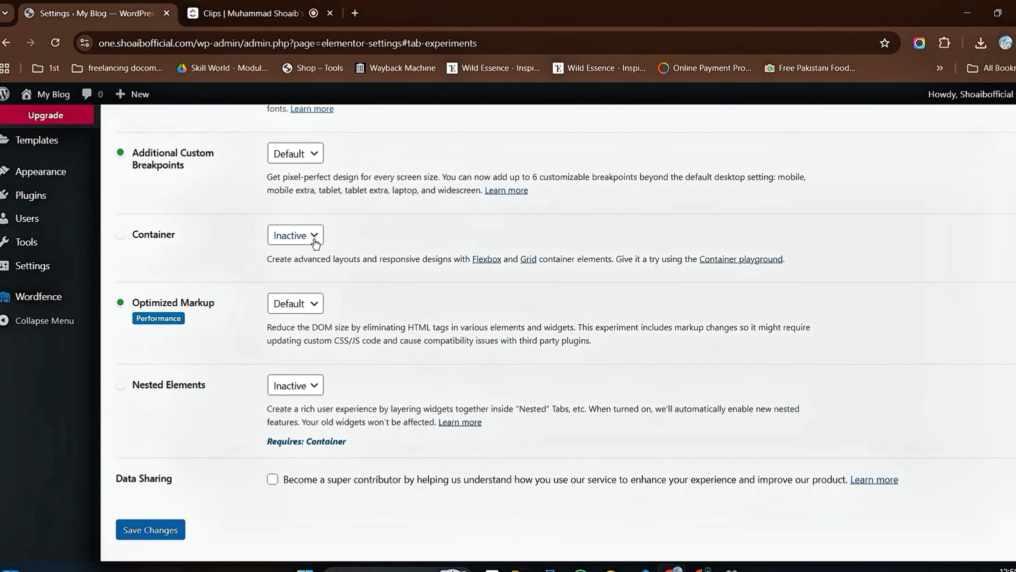
scroll(222, 254, "up", 3)
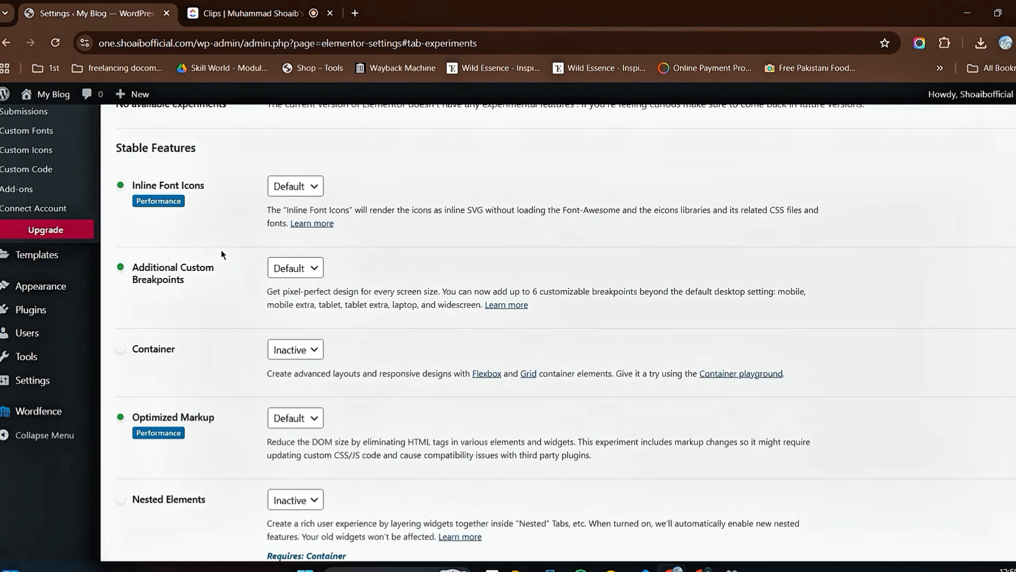
scroll(222, 252, "up", 6)
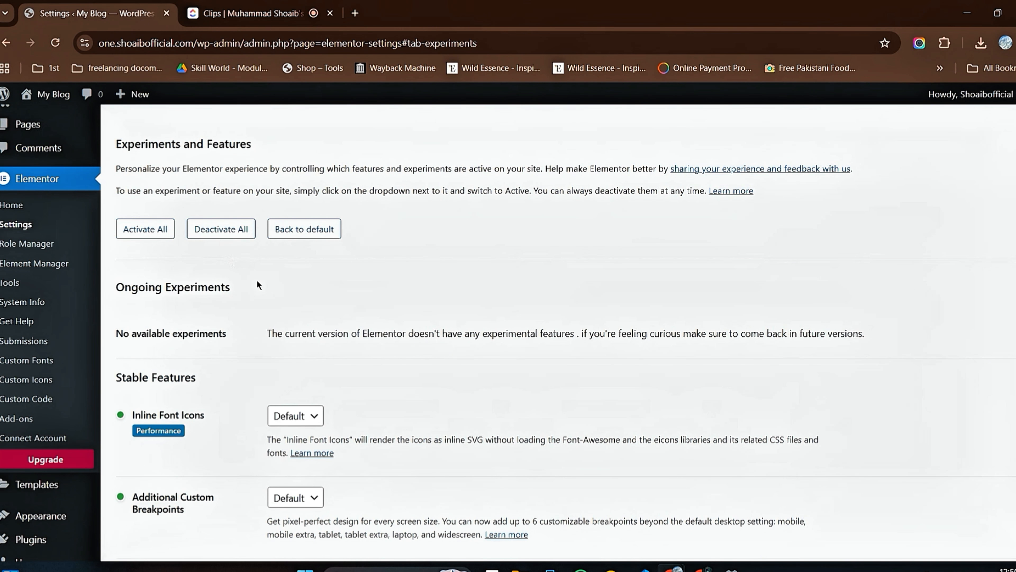
scroll(257, 285, "down", 2)
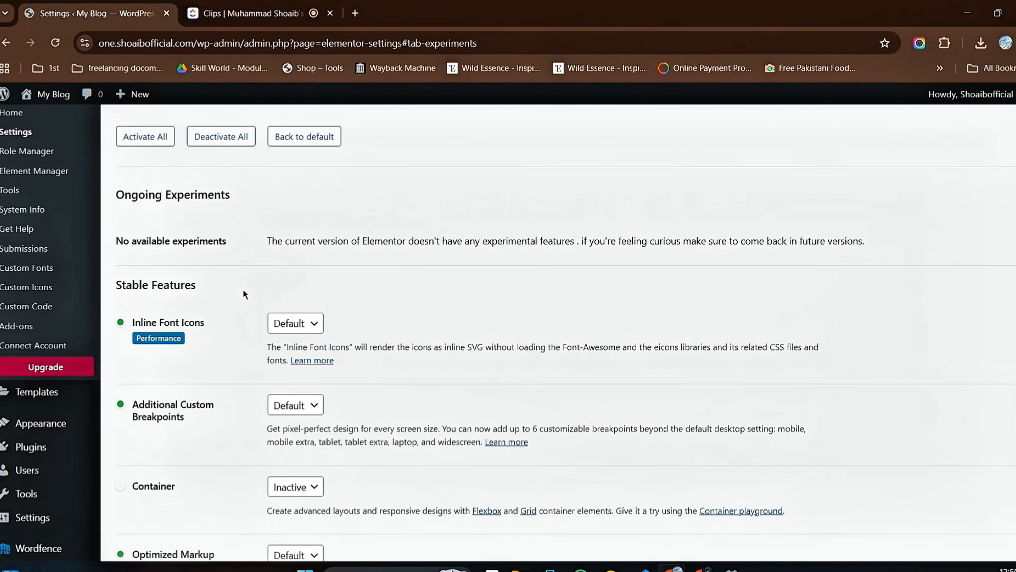
scroll(243, 291, "up", 2)
scroll(241, 296, "down", 9)
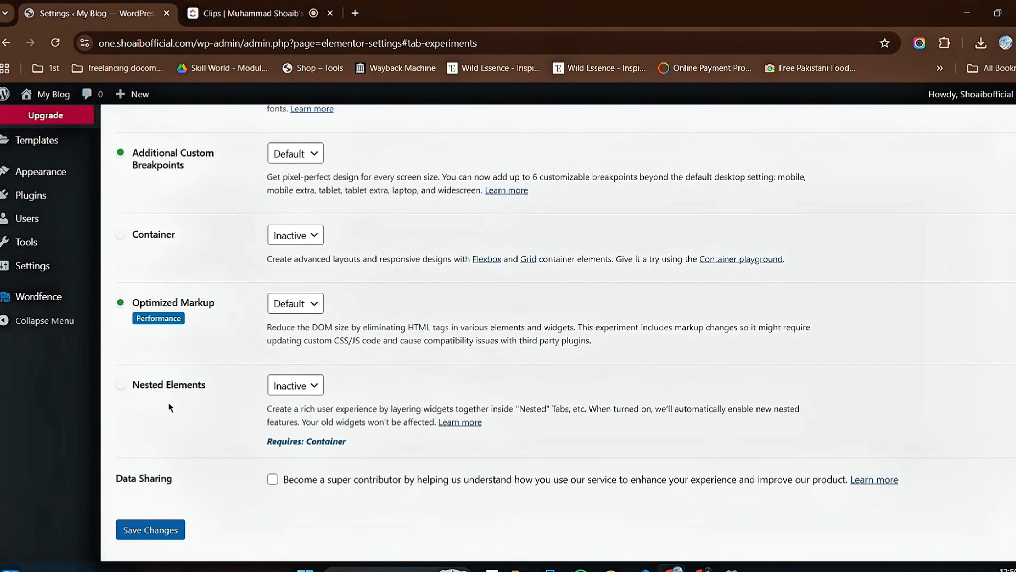
scroll(386, 203, "up", 11)
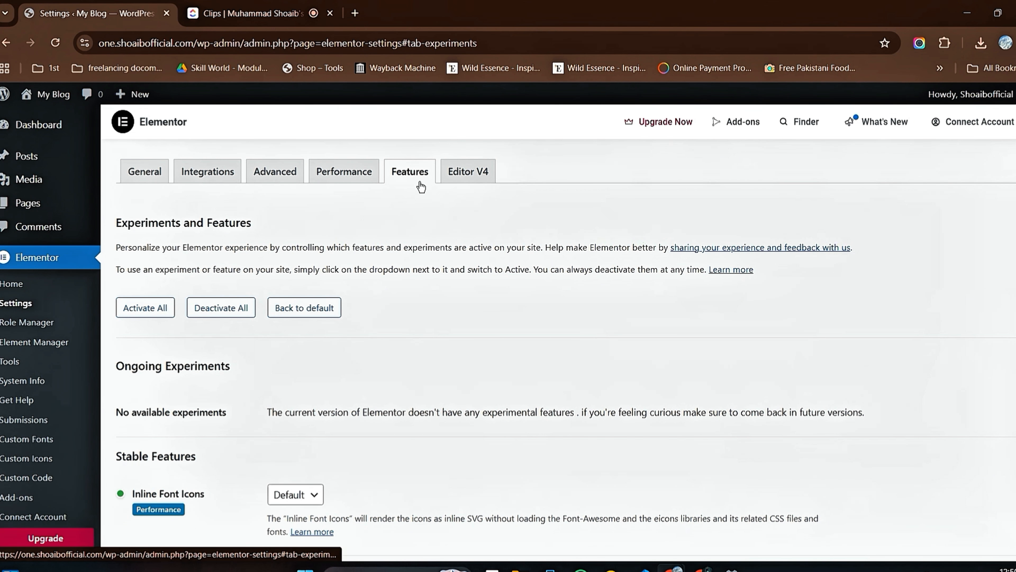
scroll(420, 245, "down", 9)
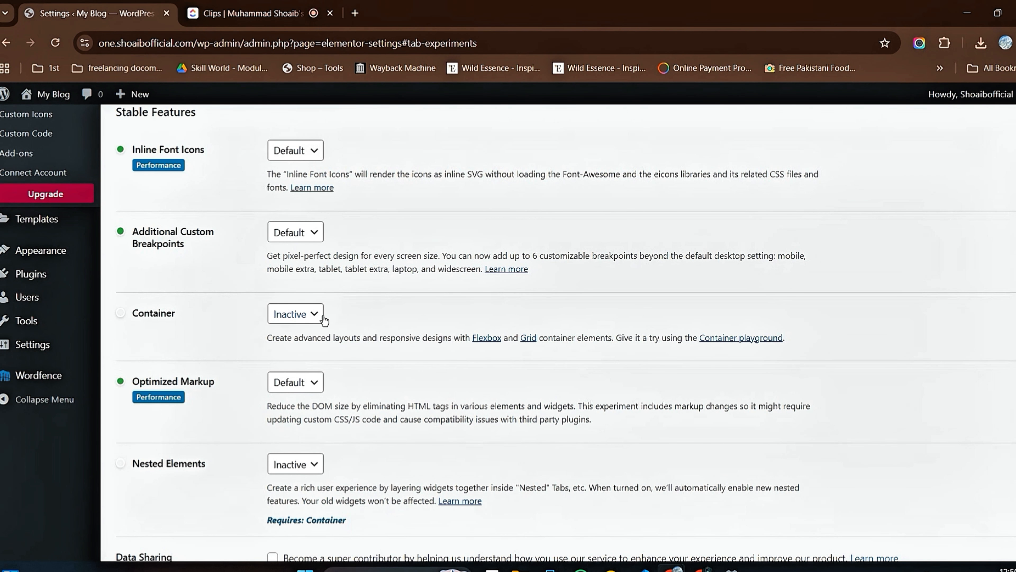
left_click(313, 314)
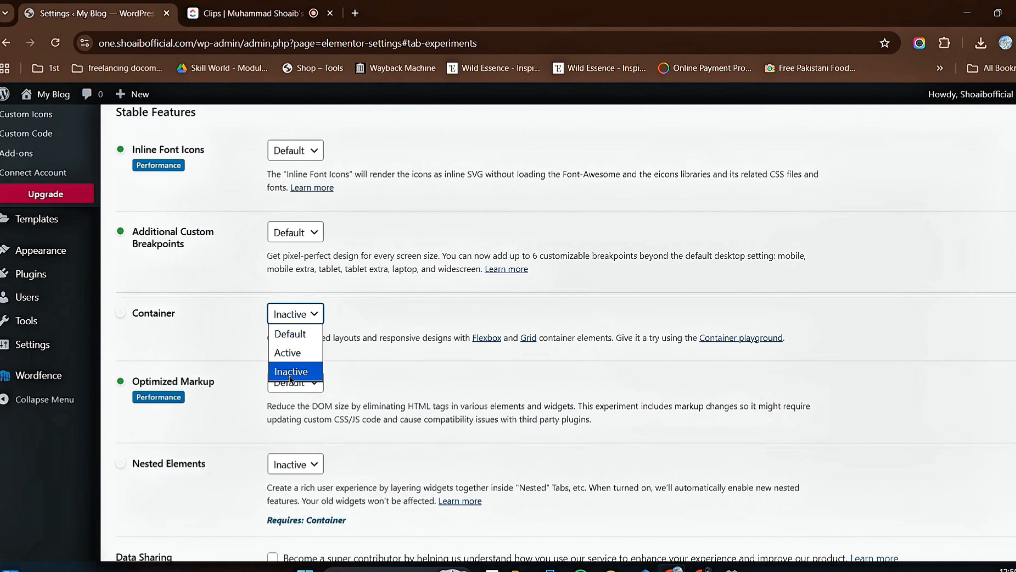
left_click(420, 299)
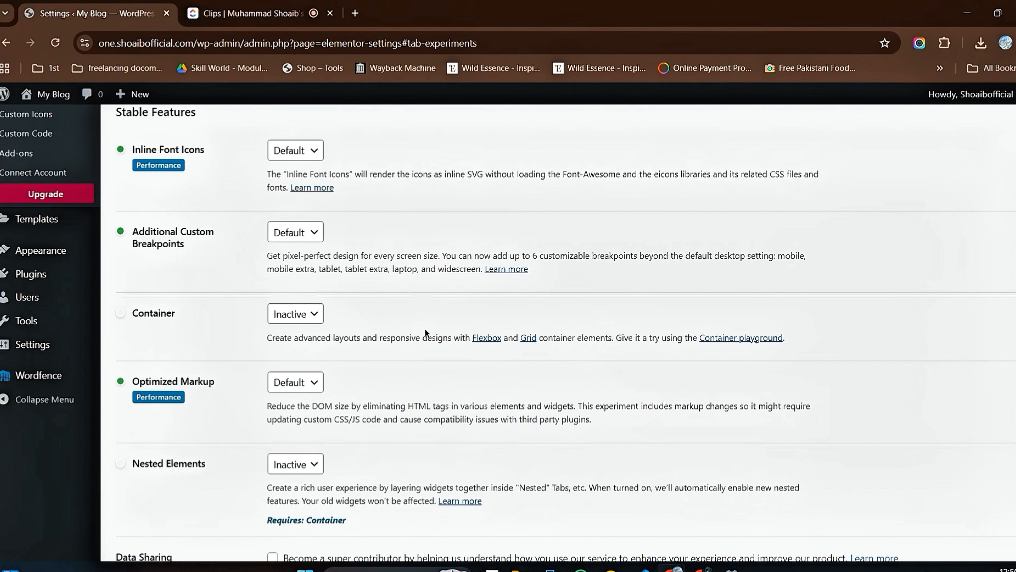
scroll(468, 405, "down", 3)
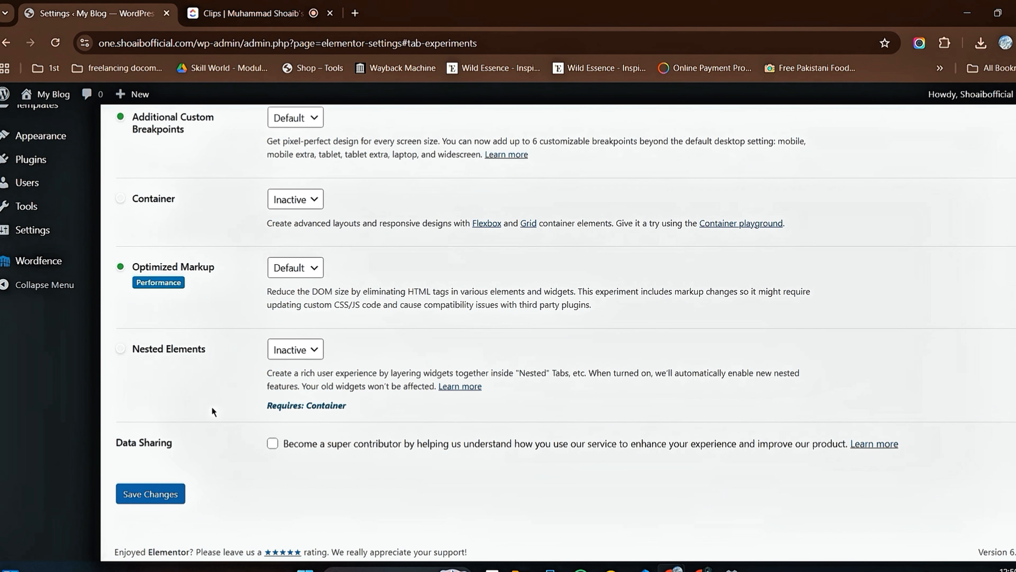
scroll(216, 390, "up", 15)
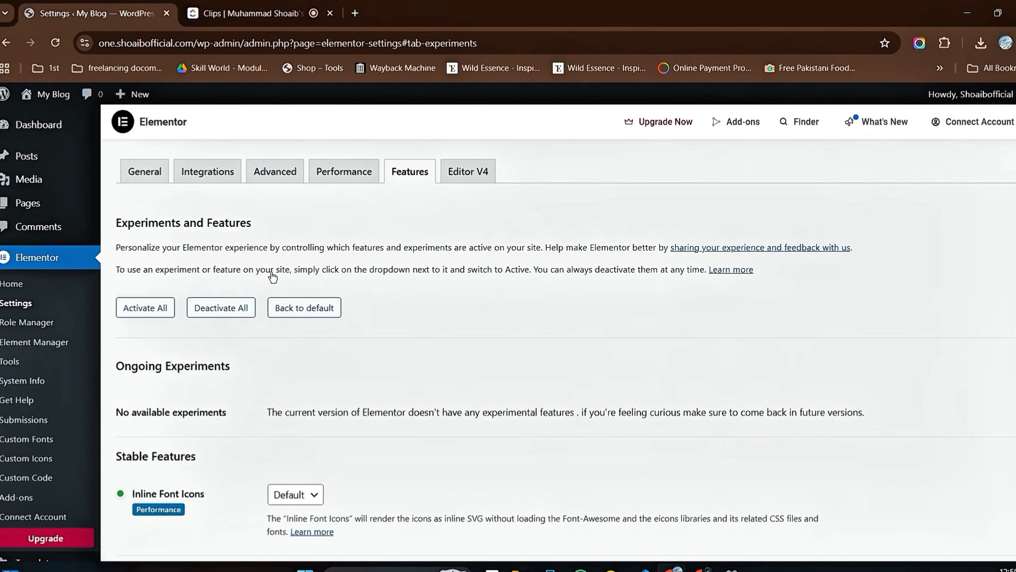
Step: Examine the Editor V4 information in the Elementor settings, including its alpha features and usage warning
left_click(462, 174)
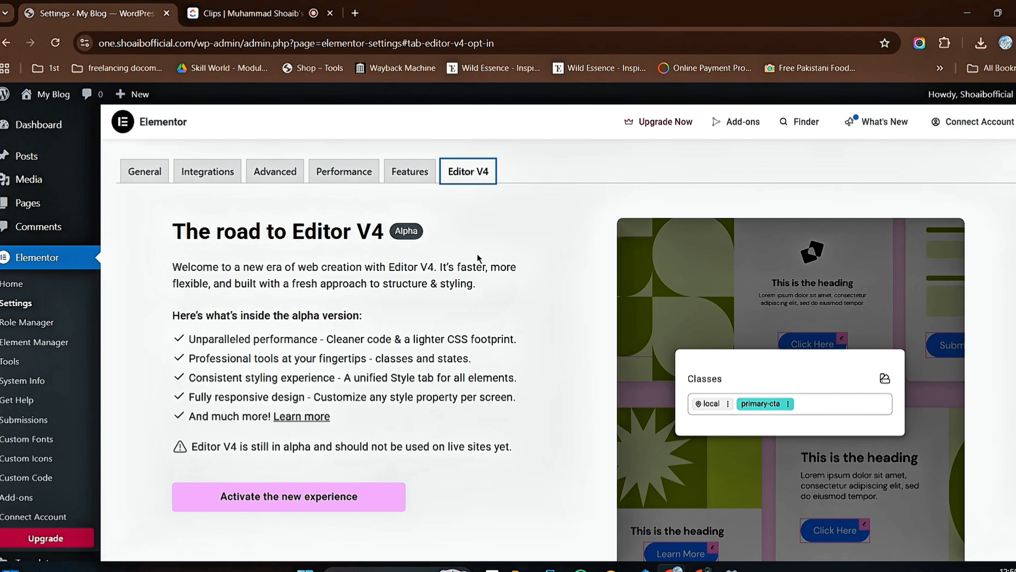
scroll(477, 256, "down", 5)
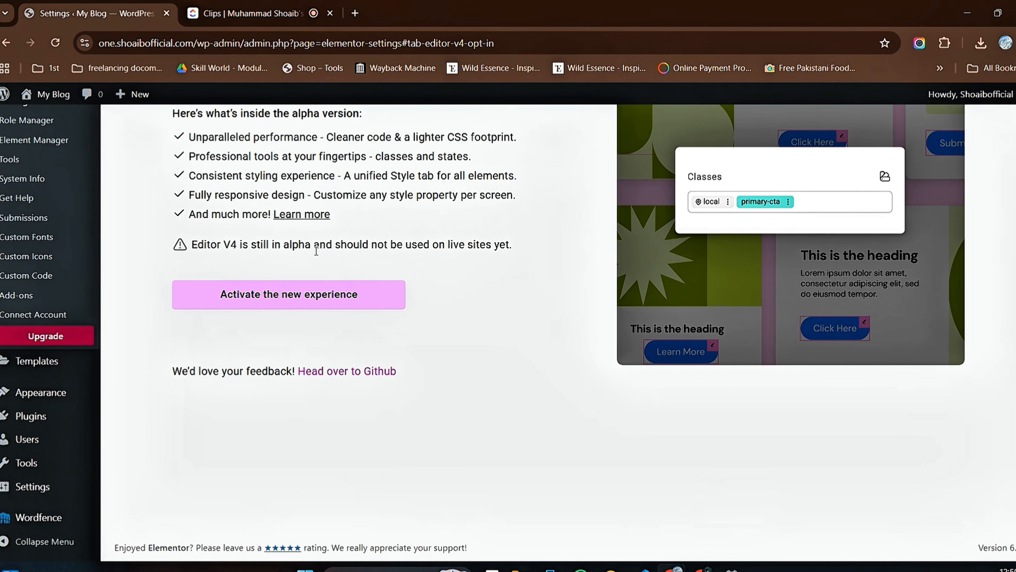
scroll(487, 263, "up", 5)
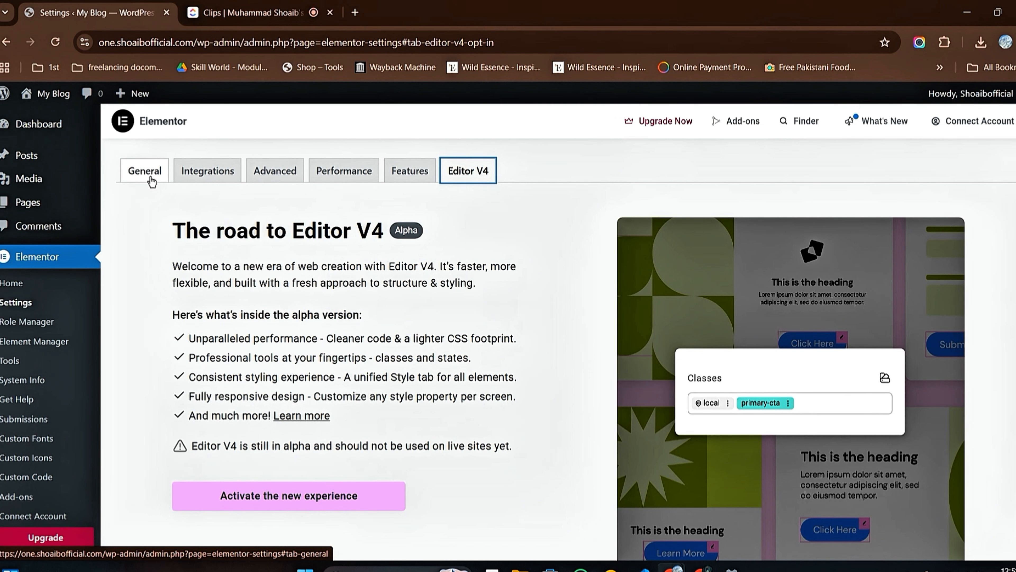
Step: Move the Home page to the trash from the Pages list and dismiss the notices shown above the list
left_click(39, 209)
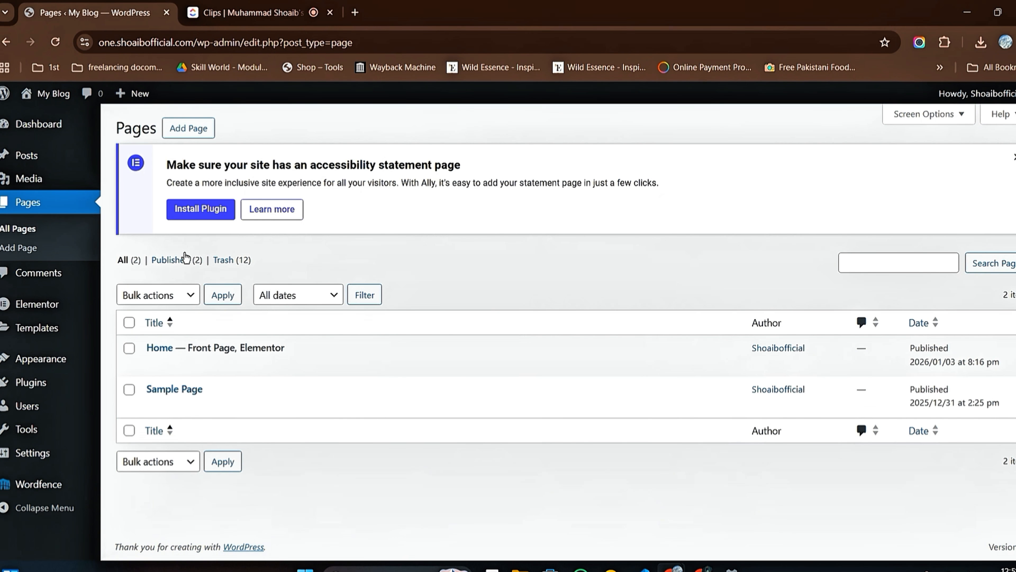
mouse_move(362, 348)
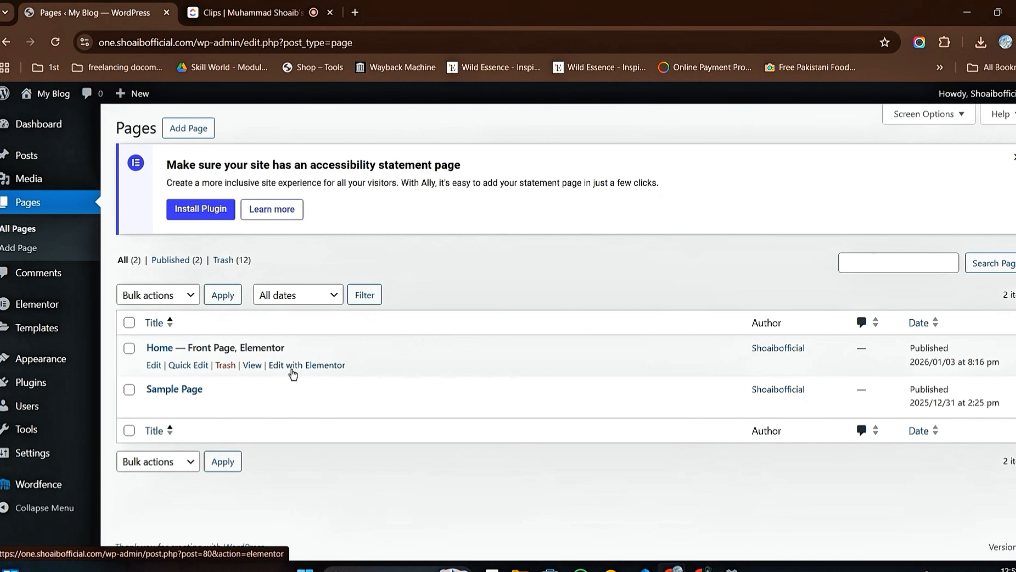
left_click(225, 365)
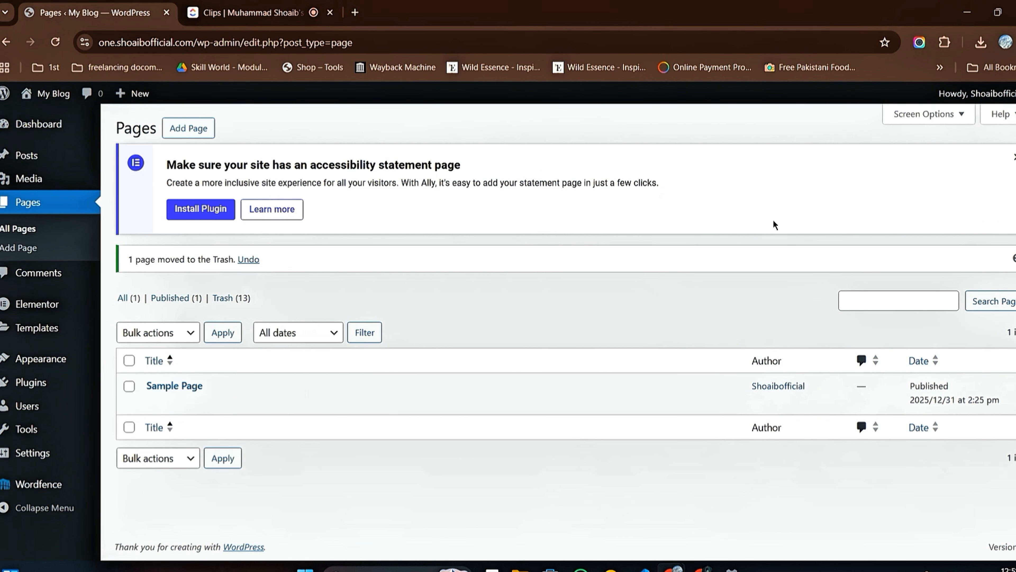
left_click(1014, 259)
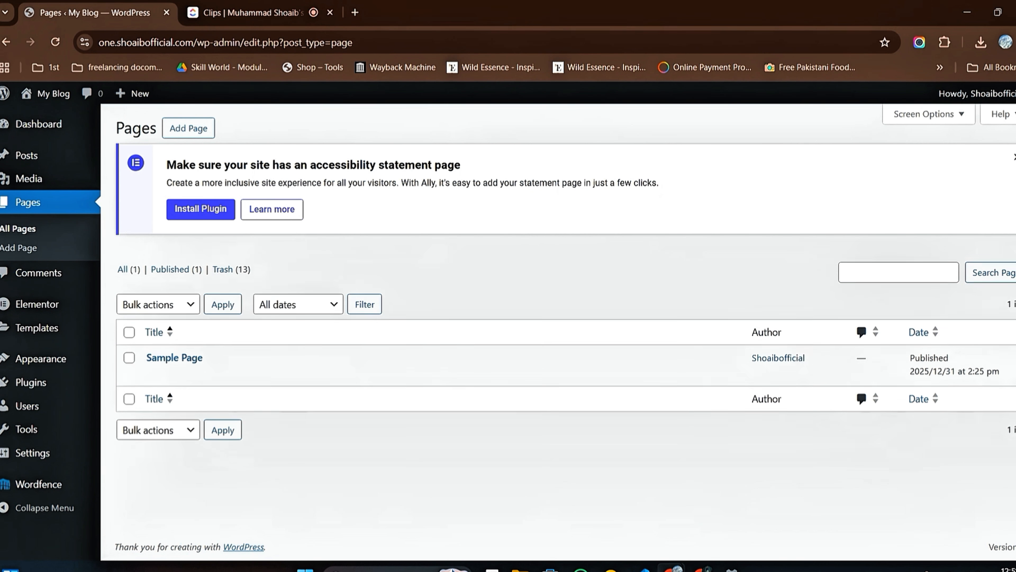
left_click(1013, 157)
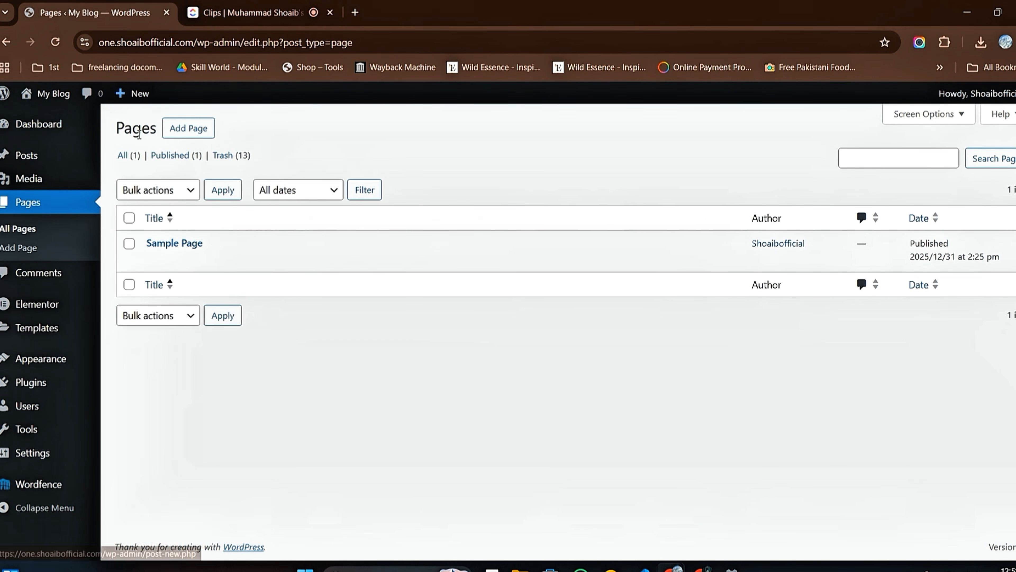
Step: Add a page titled "New" and publish it
left_click(196, 132)
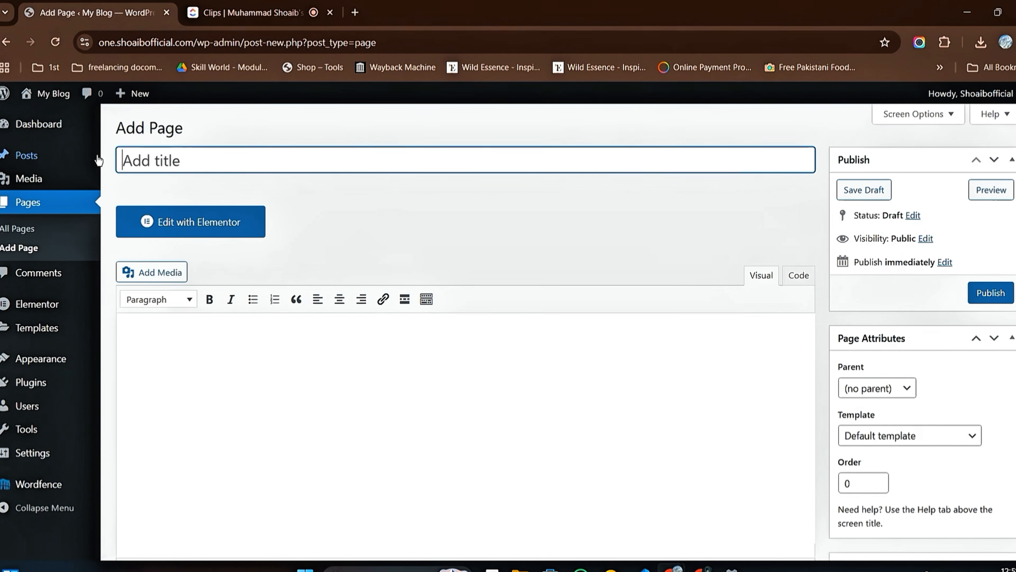
mouse_move(98, 160)
mouse_move(28, 429)
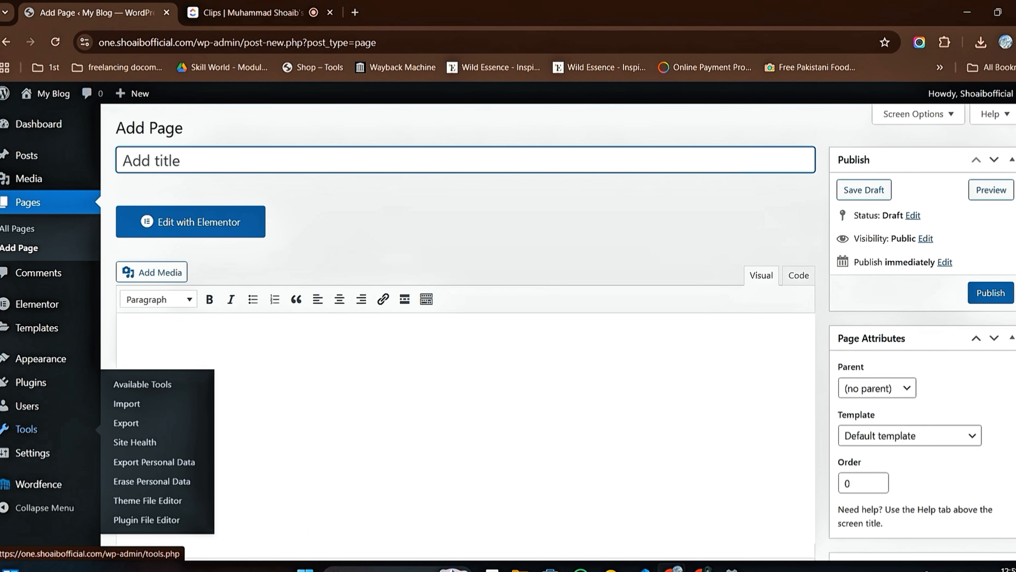
type("New")
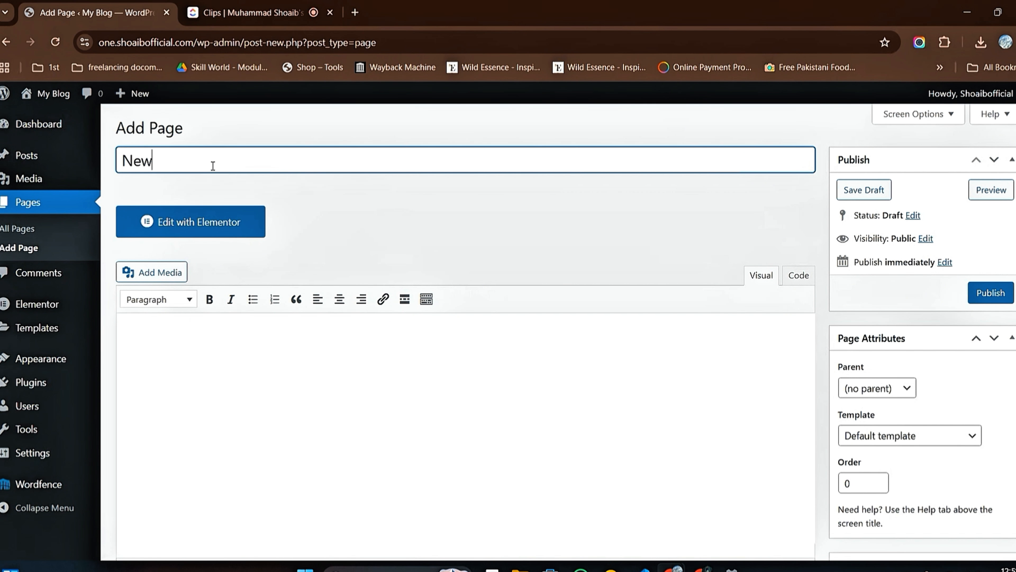
left_click(999, 296)
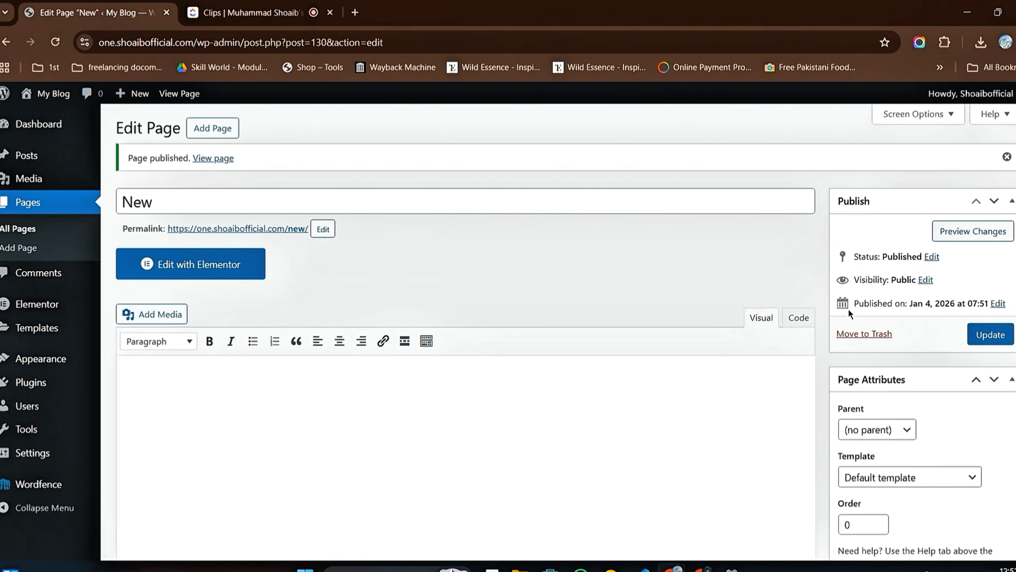
Step: Open the published "New" page in the Elementor editor
scroll(433, 259, "down", 3)
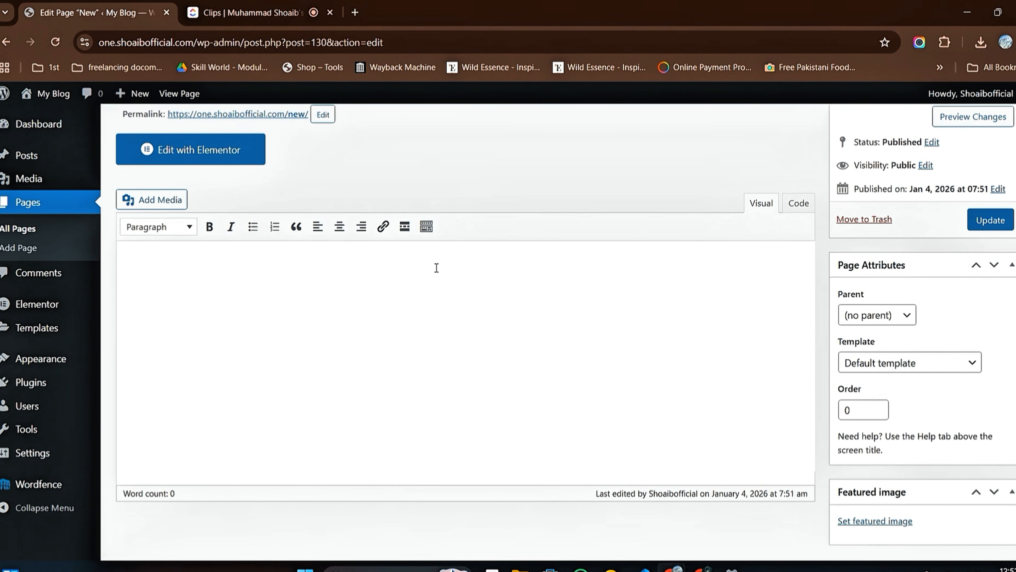
scroll(474, 320, "up", 2)
scroll(475, 320, "up", 1)
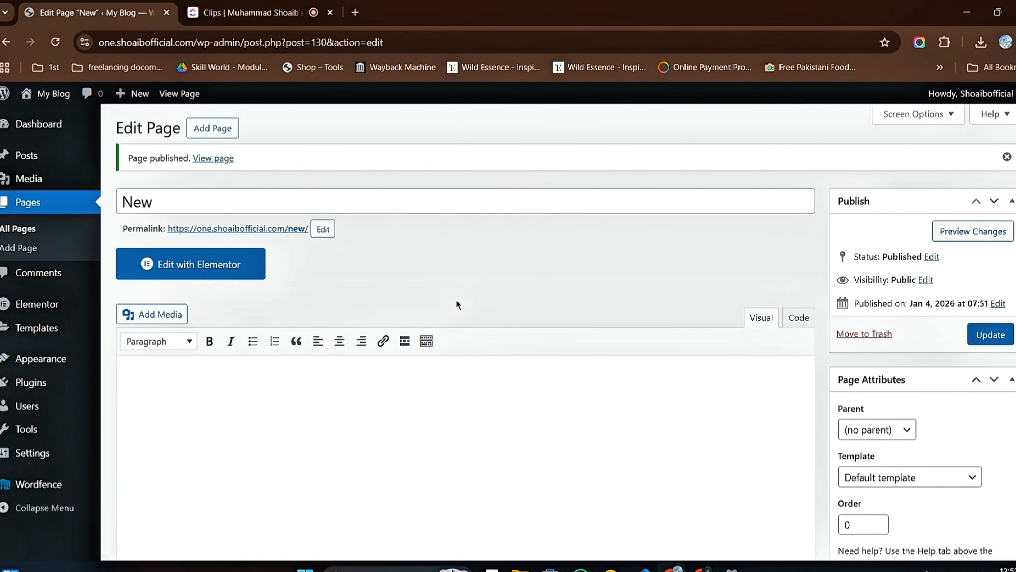
left_click(216, 271)
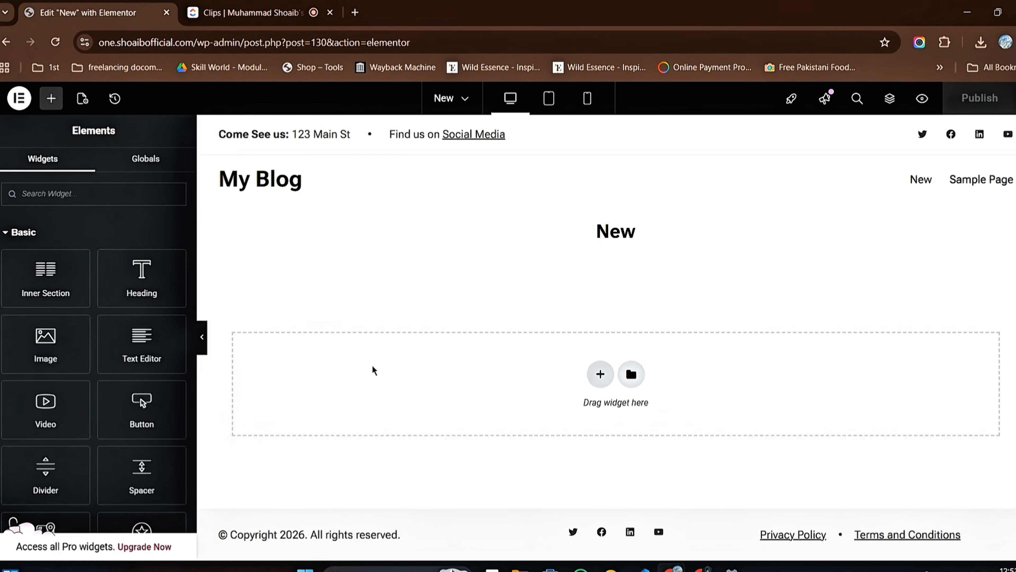
Step: Leave the Elementor editor, open the installed themes and delete the Flex Fast Food theme
left_click(6, 42)
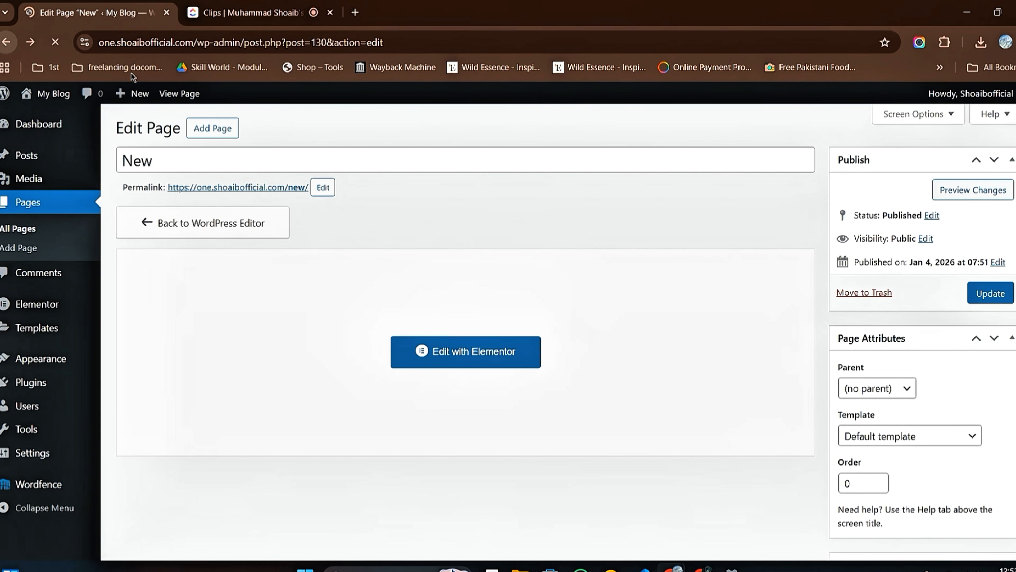
mouse_move(48, 363)
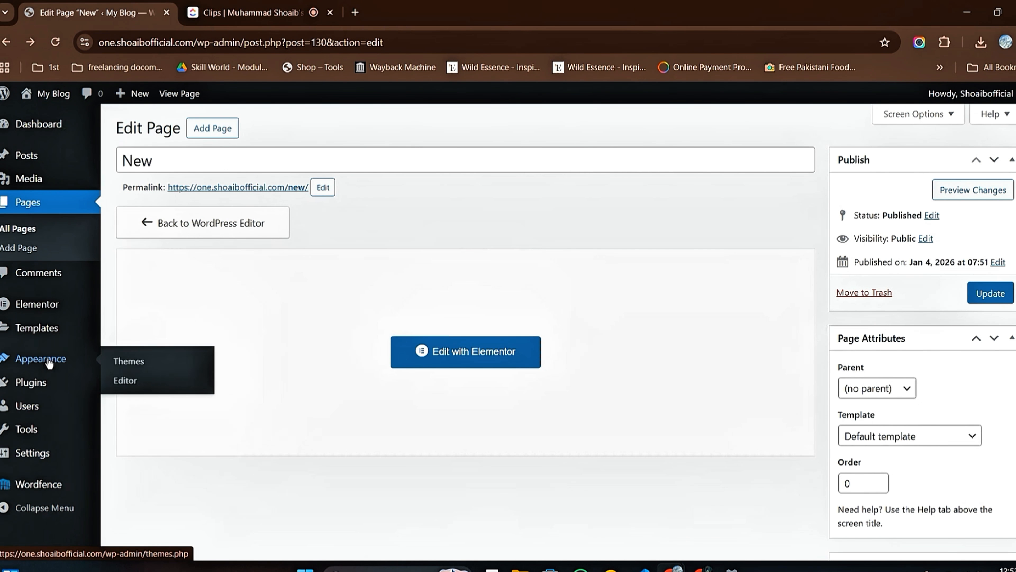
left_click(133, 365)
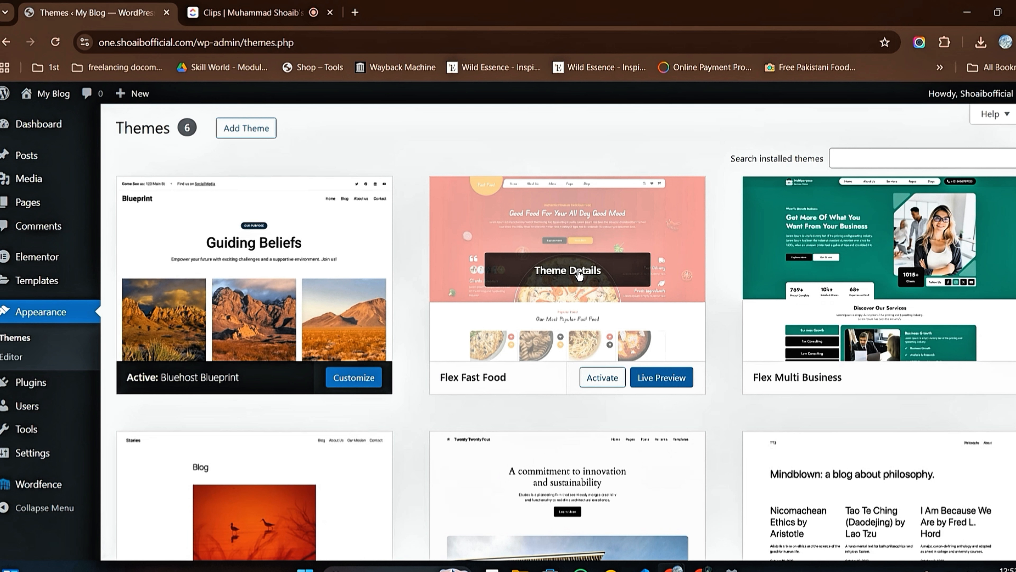
left_click(579, 274)
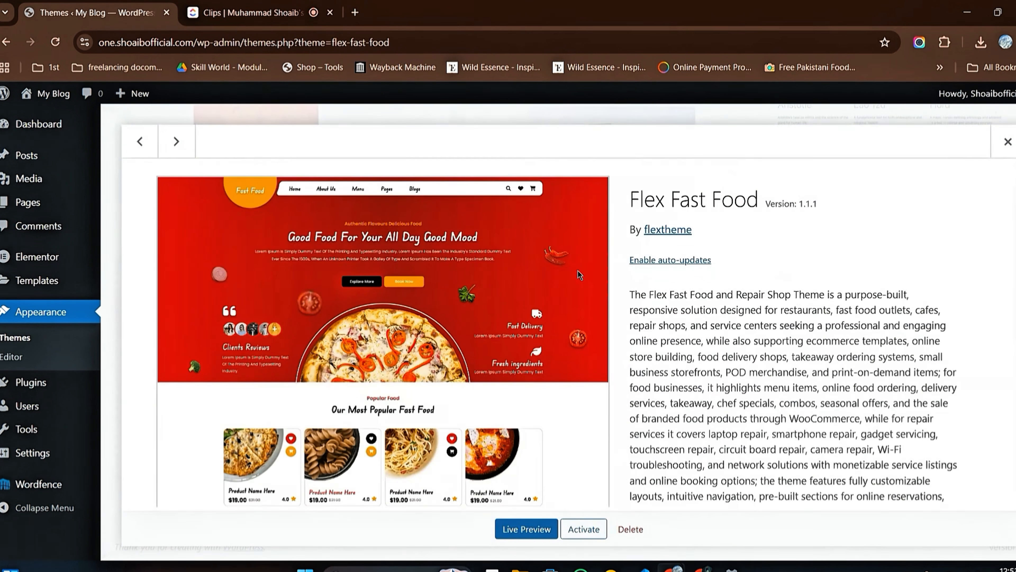
left_click(624, 534)
left_click(576, 162)
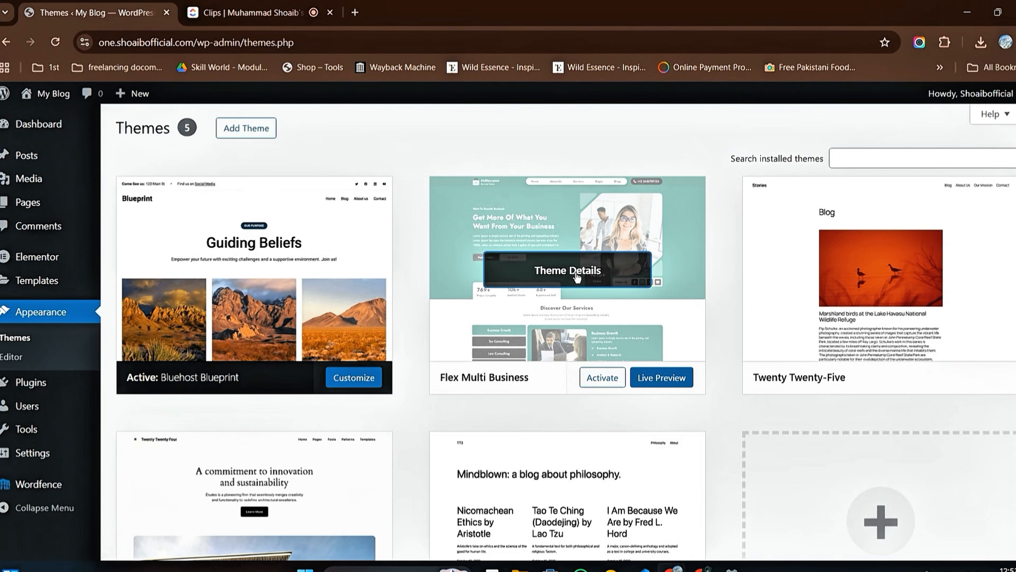
Step: Delete the Flex Multi Business and Twenty Twenty-Four themes from the installed themes
left_click(569, 271)
left_click(631, 529)
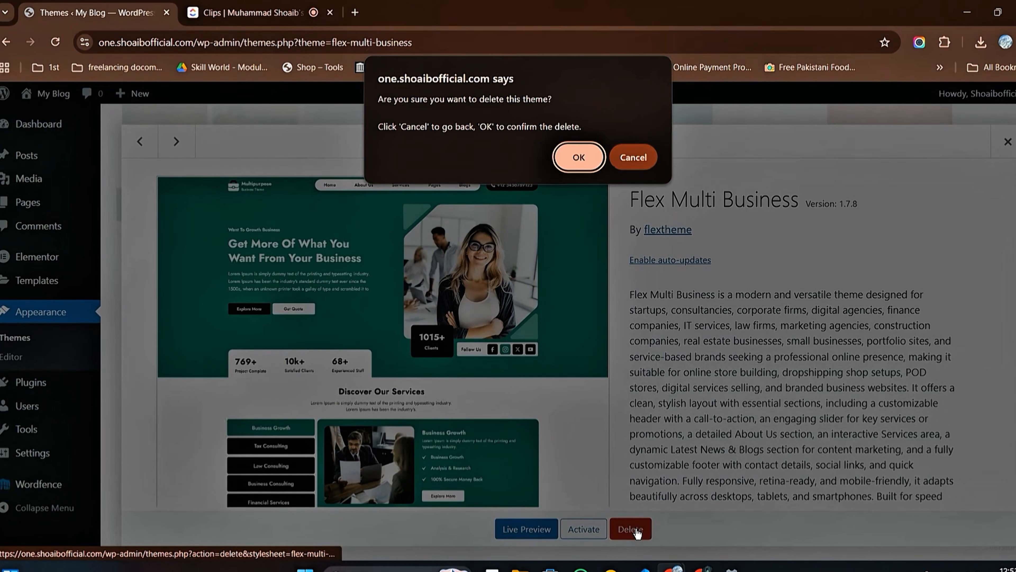
left_click(578, 161)
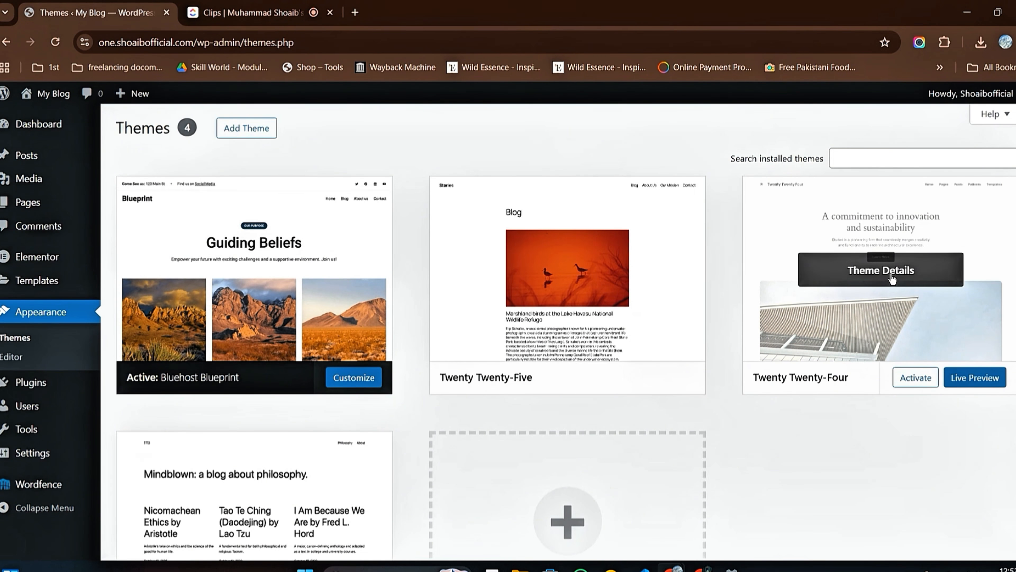
left_click(890, 276)
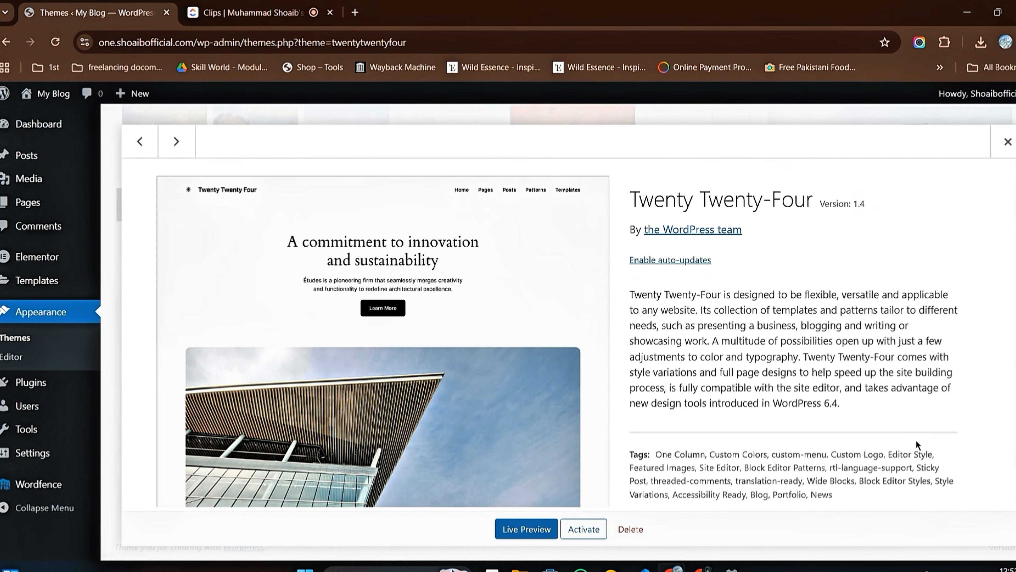
left_click(628, 531)
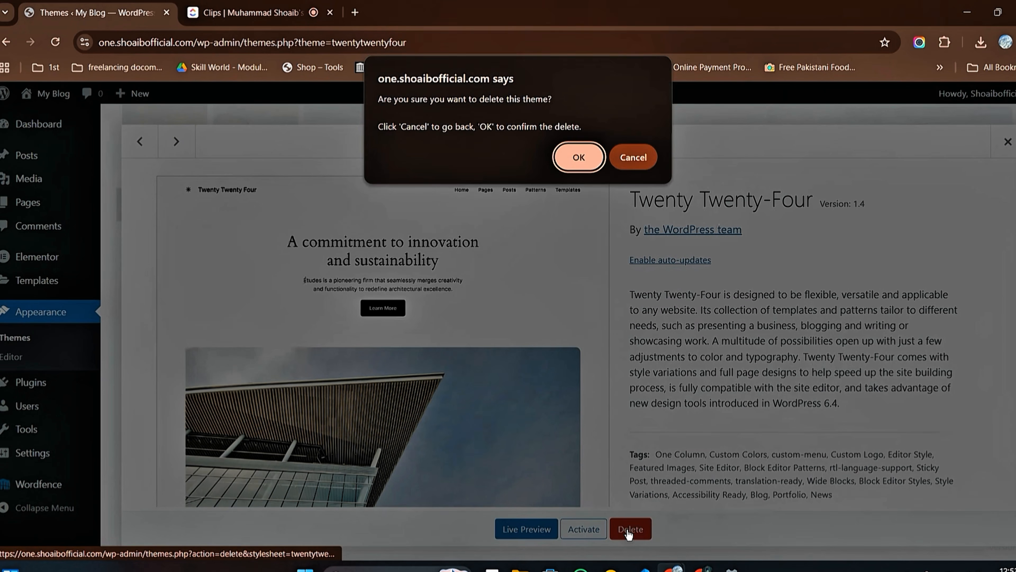
left_click(587, 163)
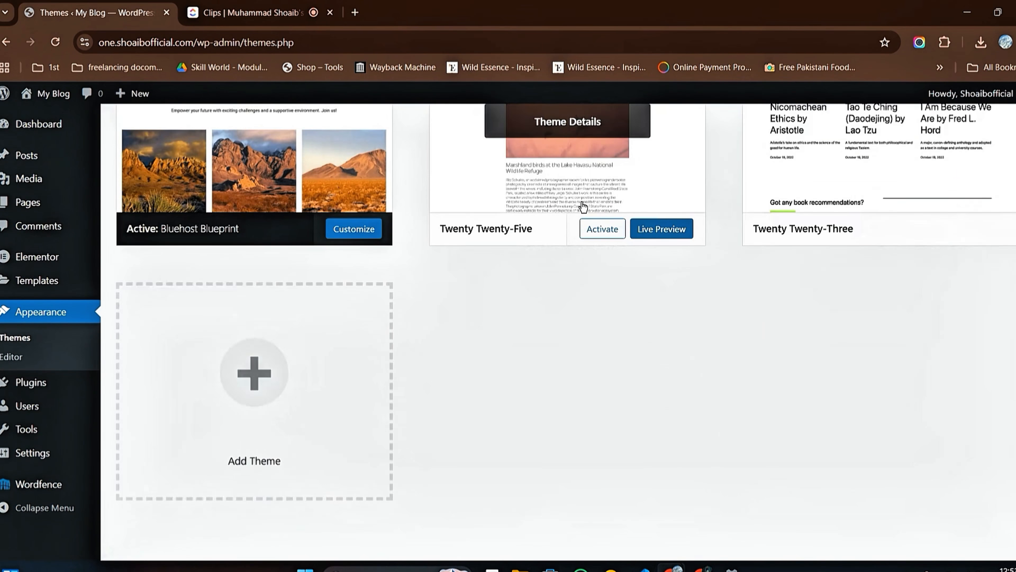
Step: Delete the Twenty Twenty-Five and Twenty Twenty-Three themes from the installed themes
left_click(591, 129)
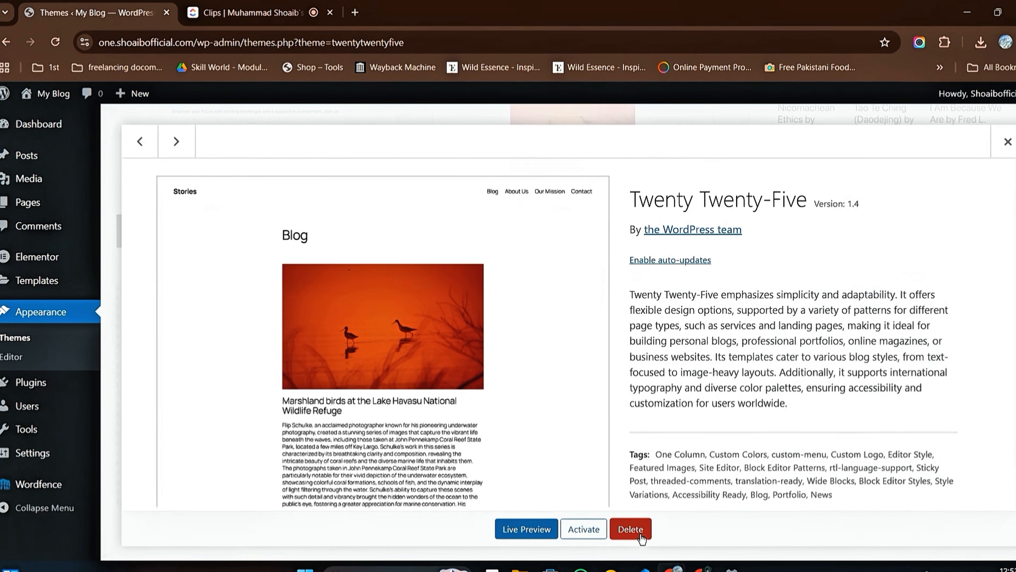
left_click(631, 529)
left_click(575, 159)
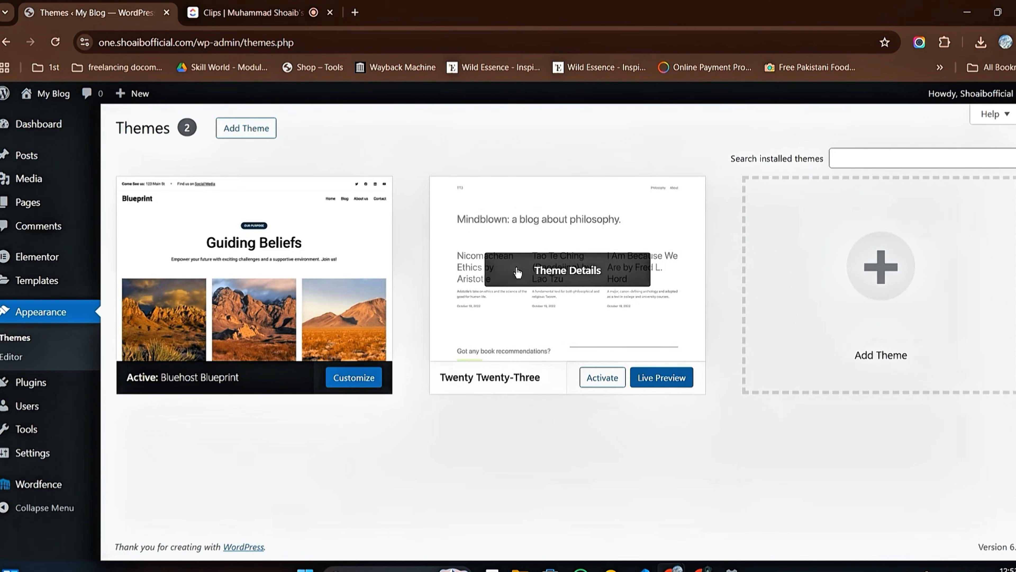
left_click(568, 273)
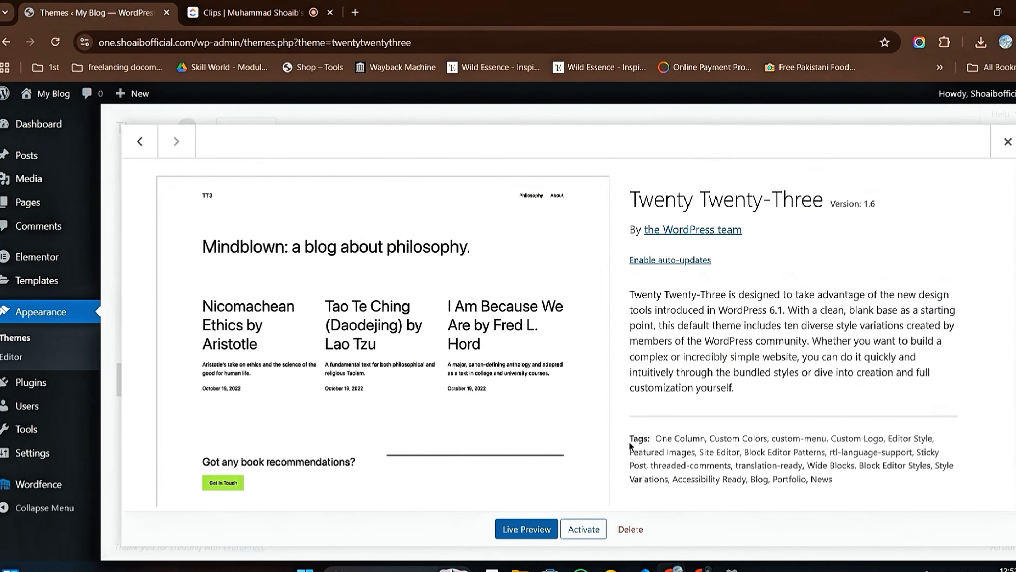
left_click(631, 529)
left_click(579, 158)
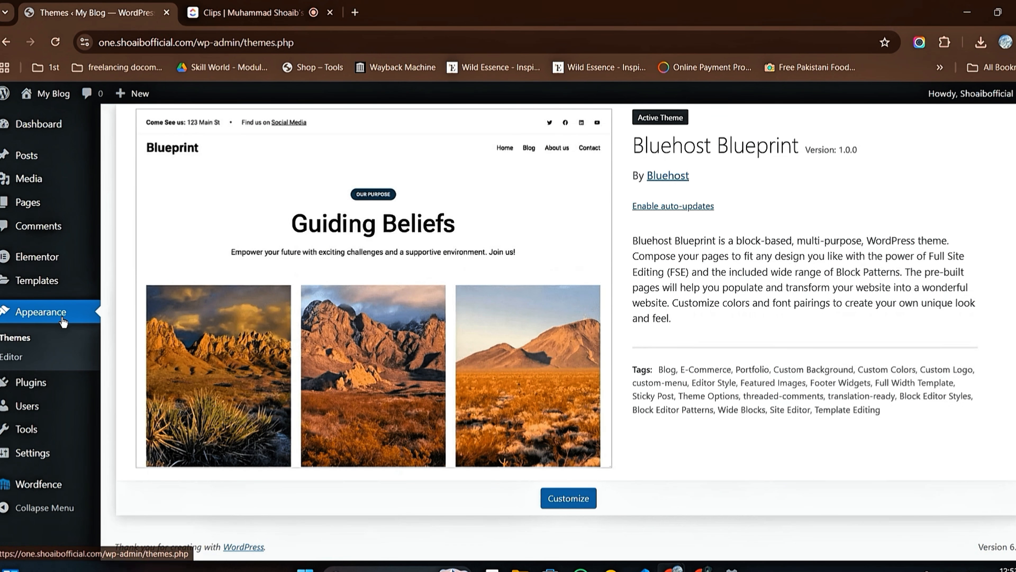
Step: Install the Hello Elementor theme from the popular themes catalogue and activate it
left_click(24, 319)
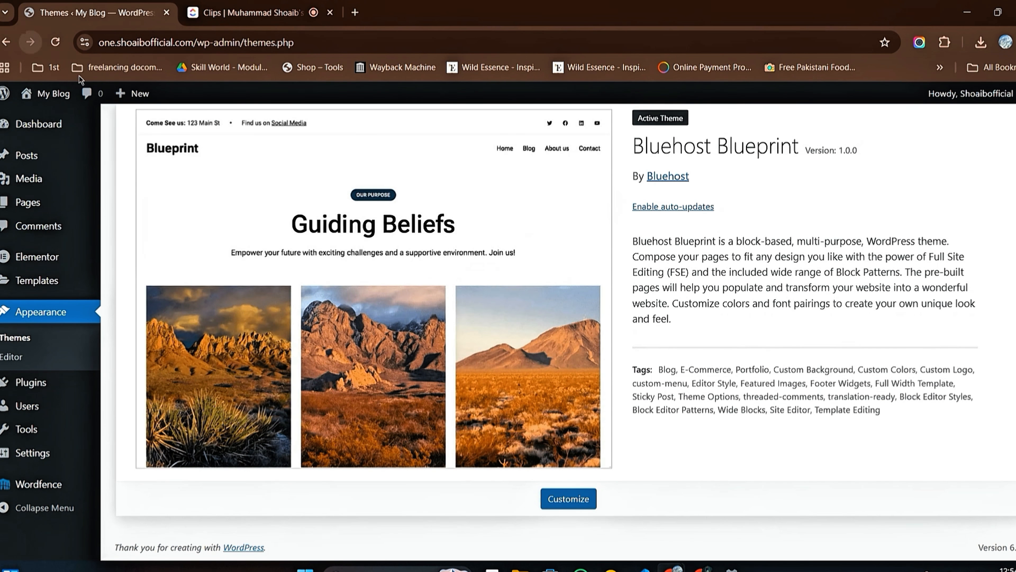
scroll(258, 210, "up", 2)
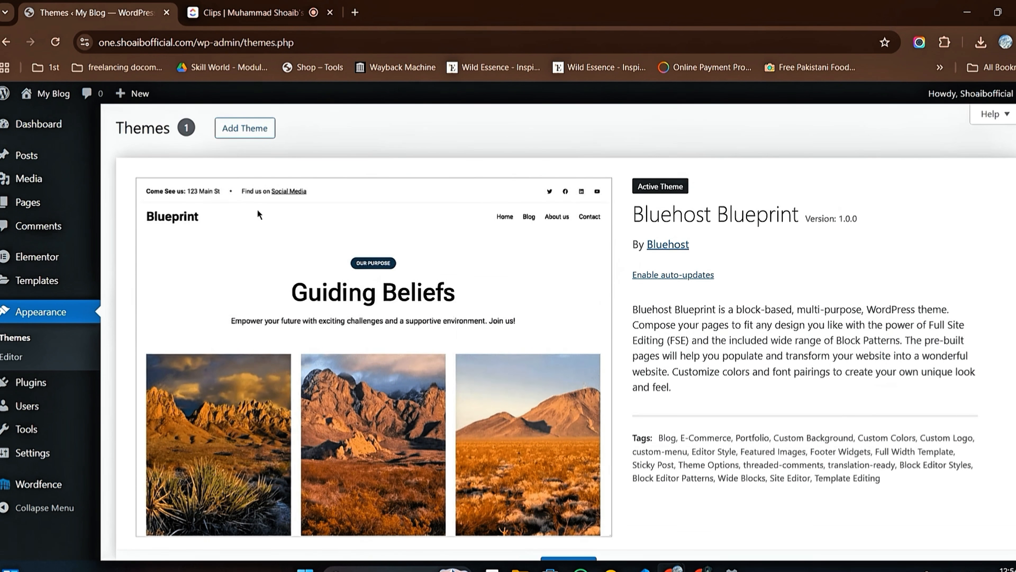
left_click(253, 135)
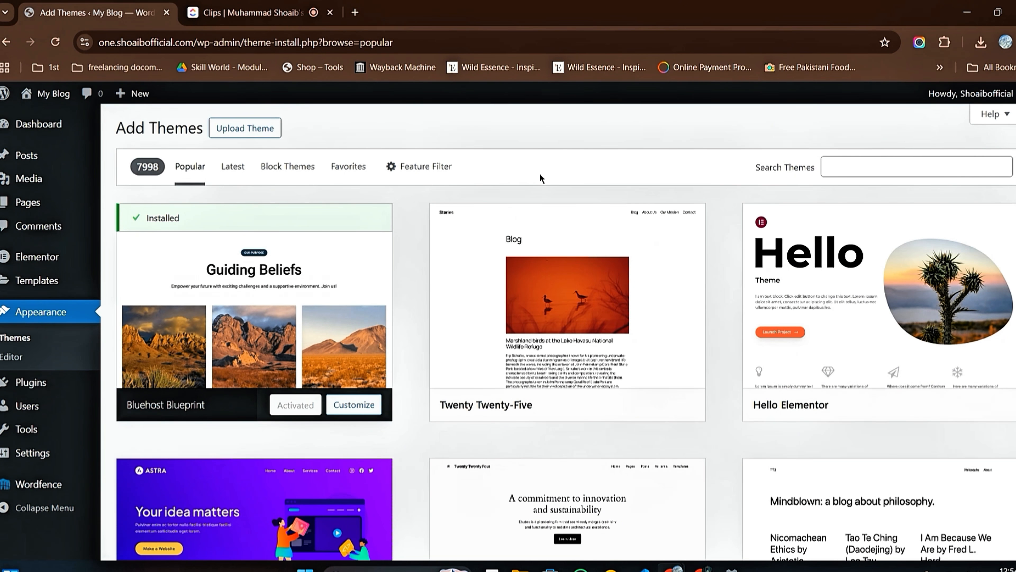
mouse_move(763, 416)
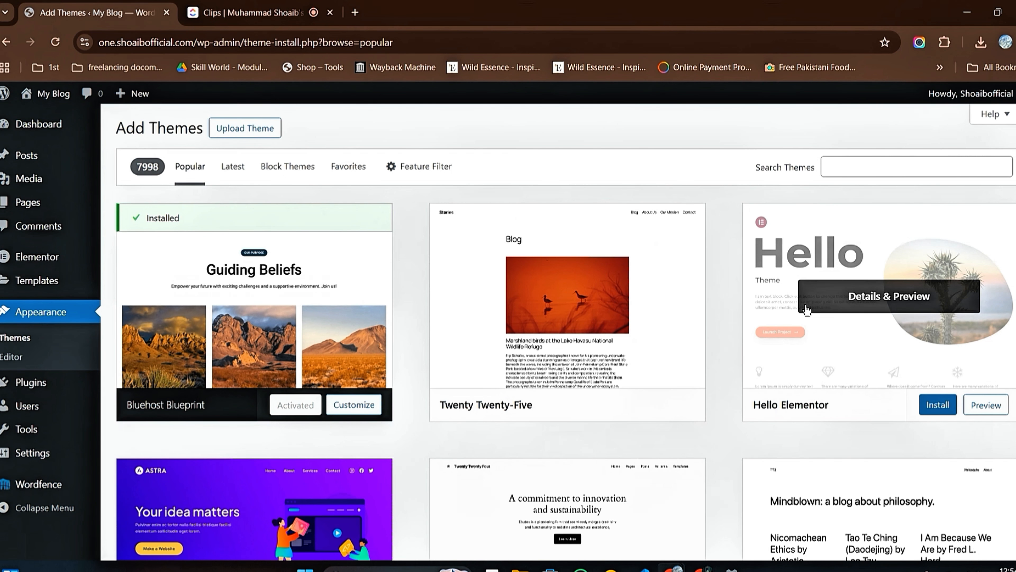
scroll(719, 305, "down", 2)
scroll(718, 307, "down", 3)
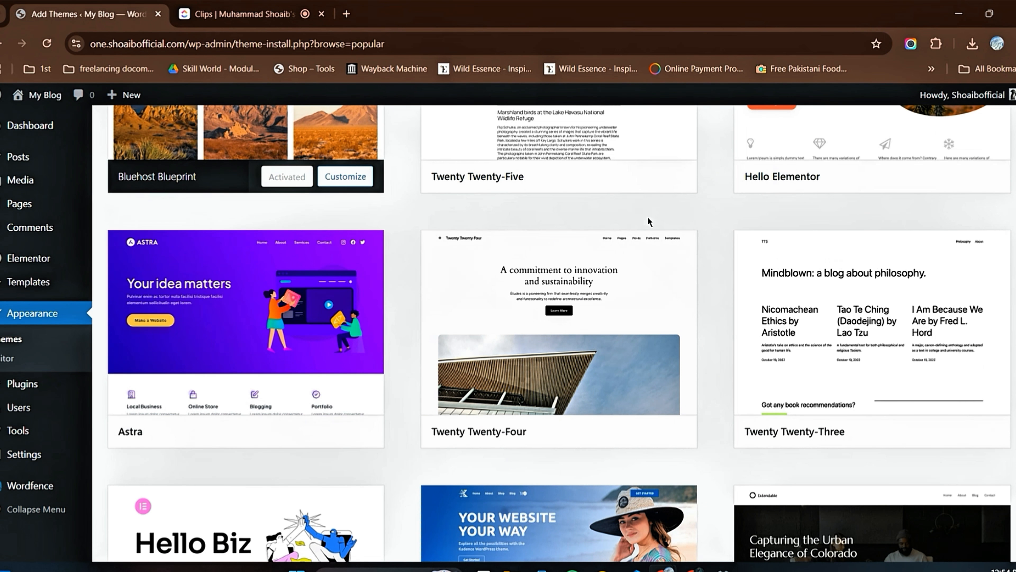
scroll(716, 262, "up", 6)
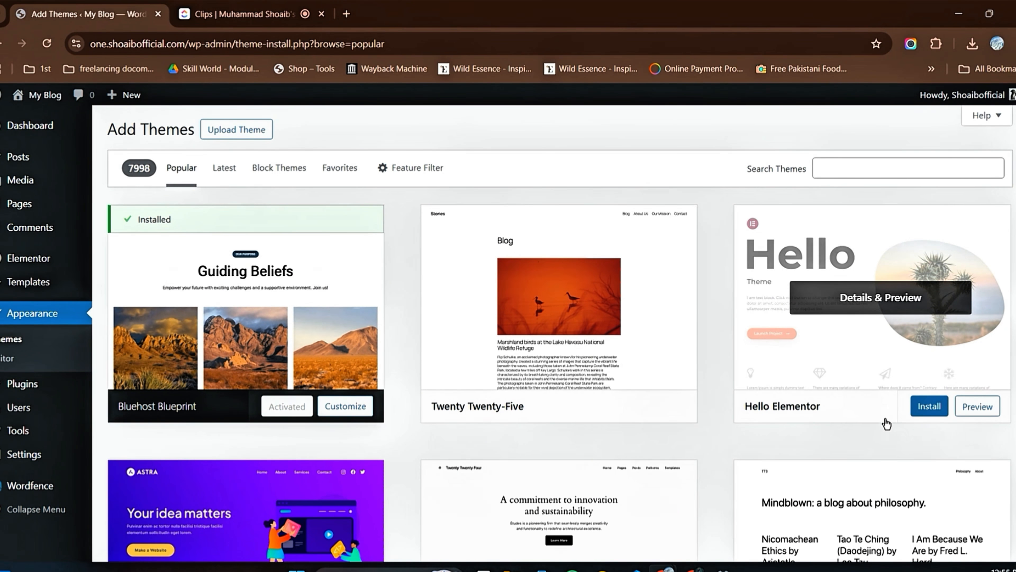
left_click(927, 412)
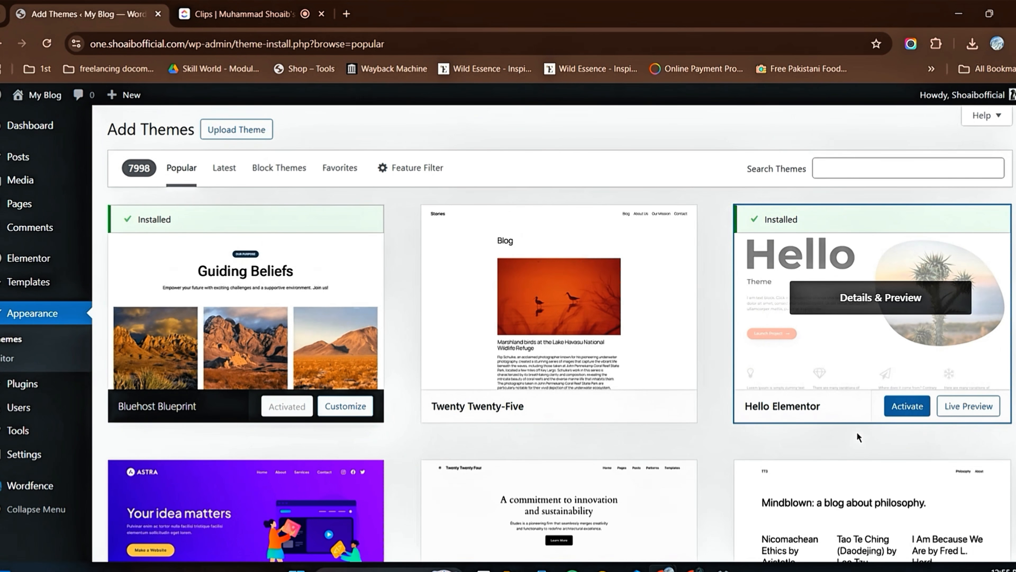
left_click(903, 413)
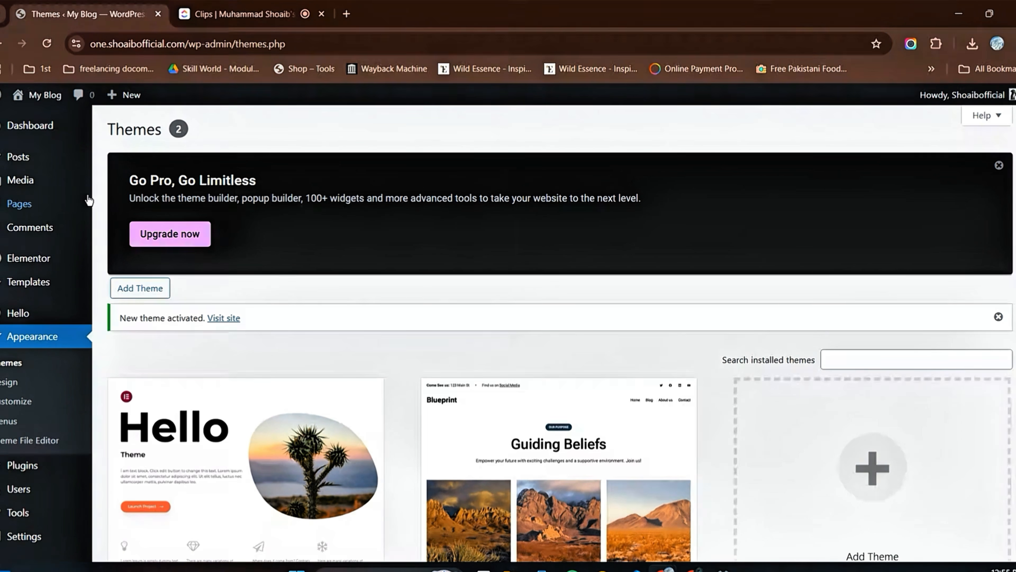
Step: Dismiss the notices above the theme list and delete the inactive Bluehost Blueprint theme
left_click(1000, 166)
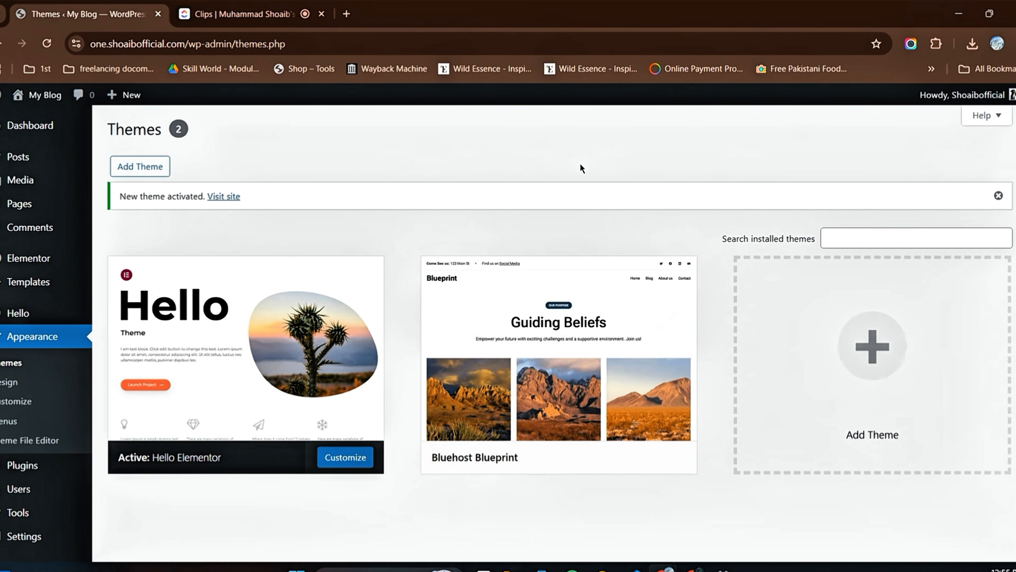
left_click(999, 196)
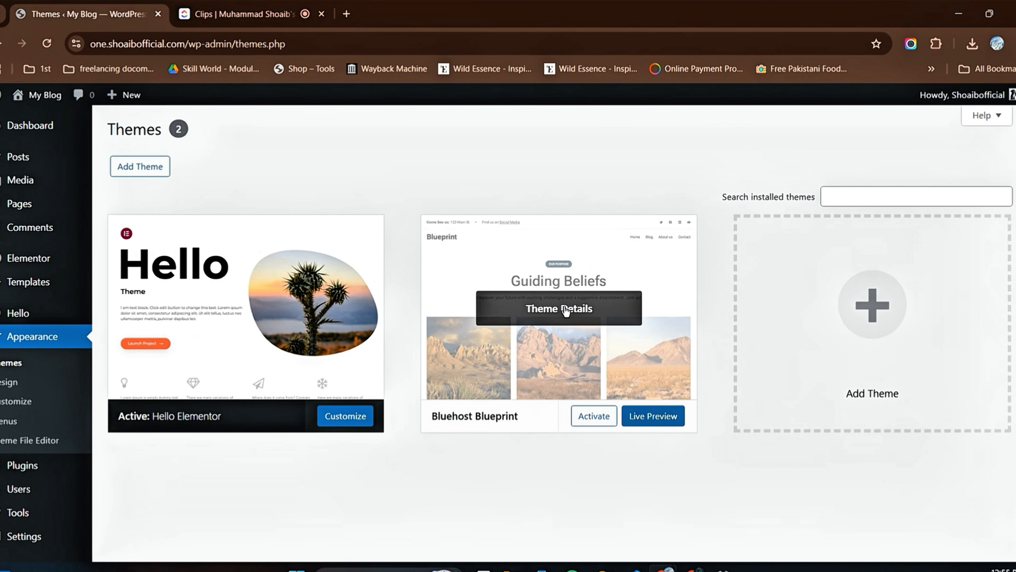
left_click(565, 310)
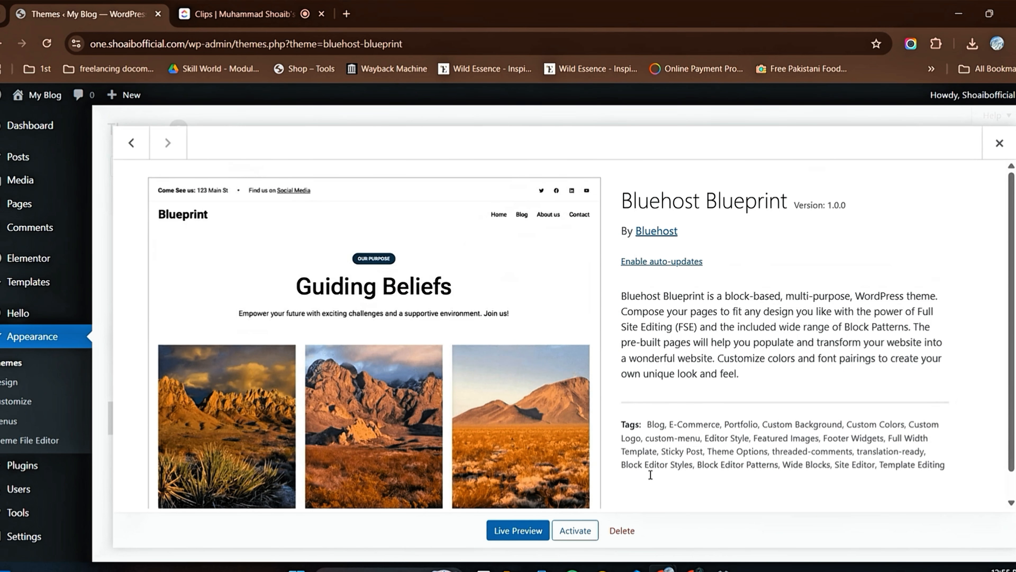
left_click(620, 532)
left_click(561, 163)
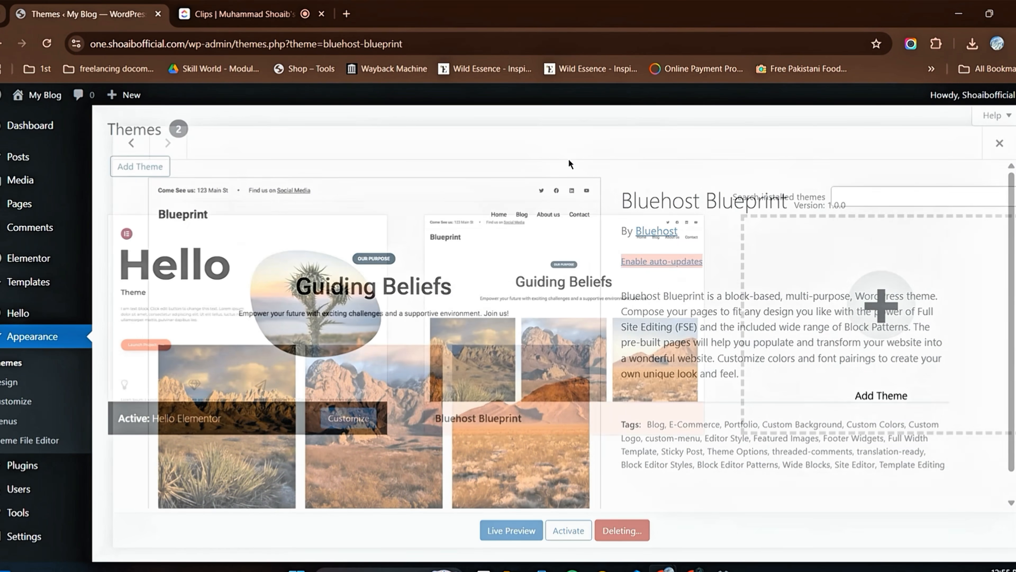
Step: Open the "New" page for editing with Elementor from the list of all pages
scroll(524, 265, "up", 3)
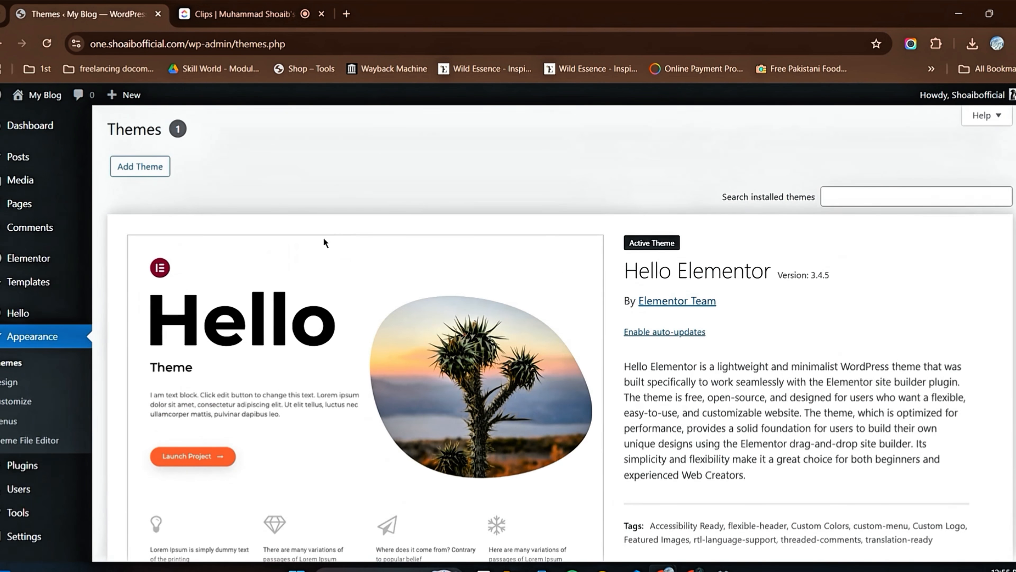
scroll(508, 256, "down", 2)
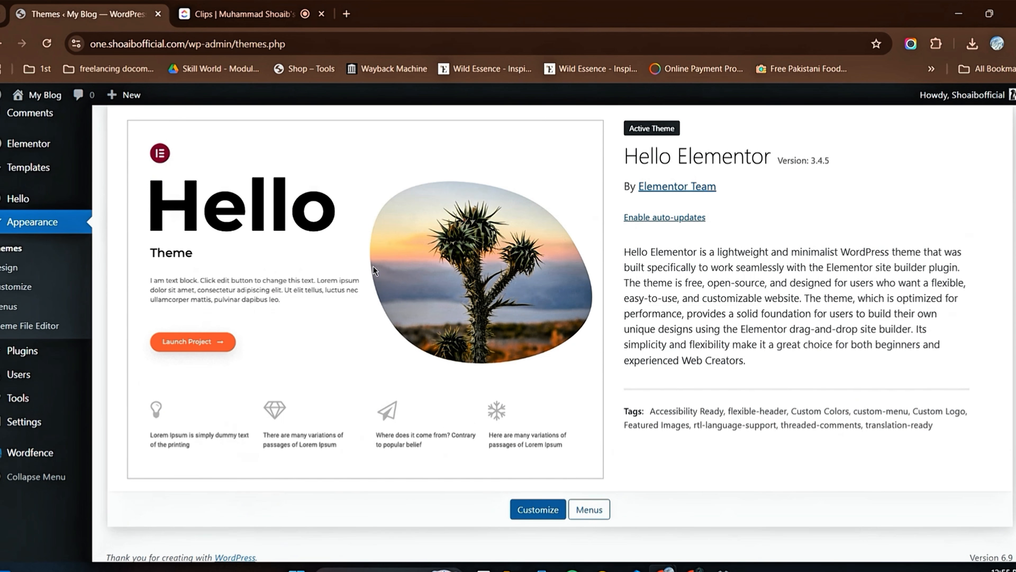
scroll(374, 271, "up", 3)
mouse_move(20, 204)
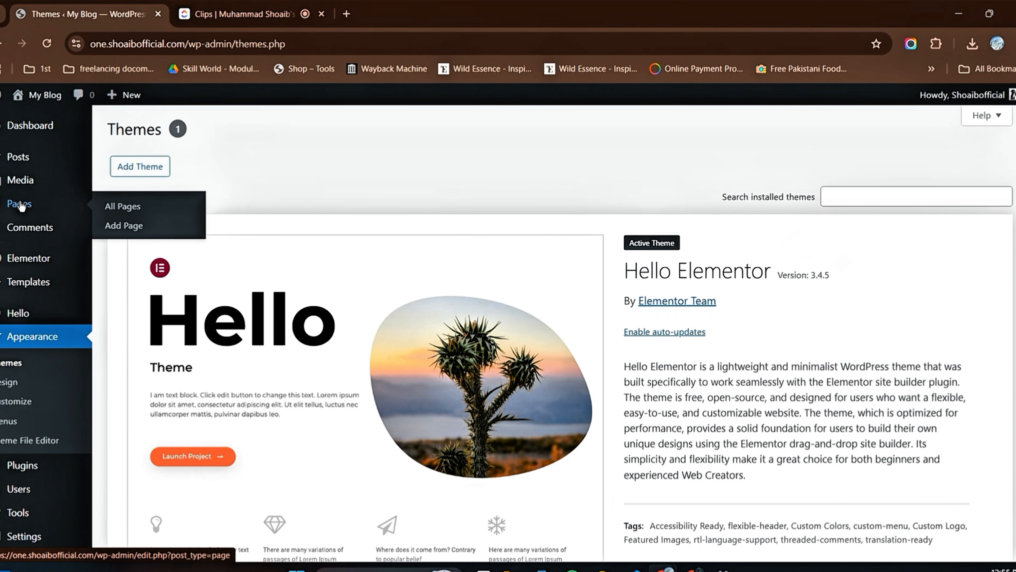
left_click(122, 208)
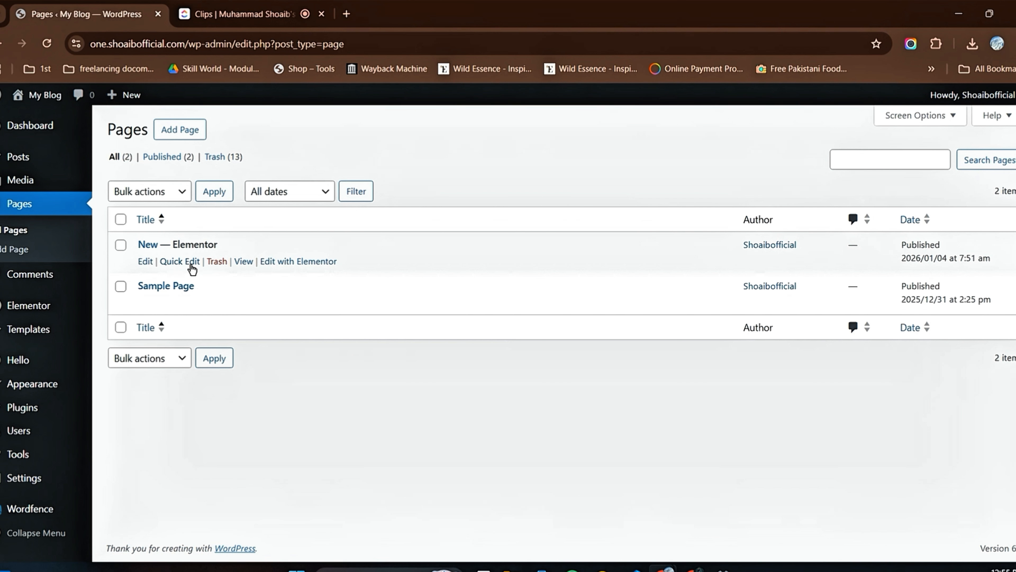
left_click(293, 262)
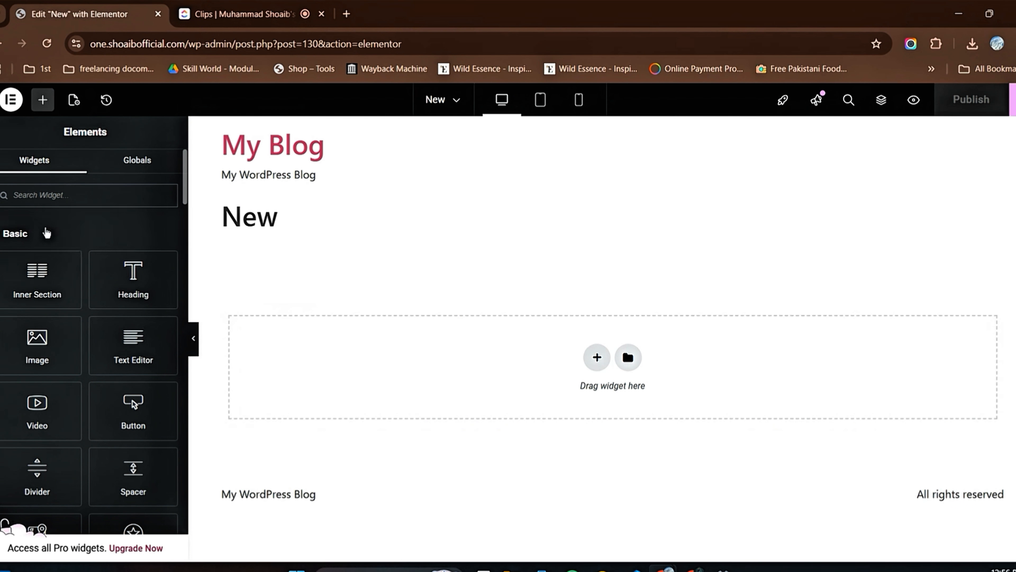
Step: Look over the Basic category of the widget list, from Inner Section and Heading down to Google Maps and Icon
scroll(93, 237, "down", 3)
scroll(91, 232, "up", 3)
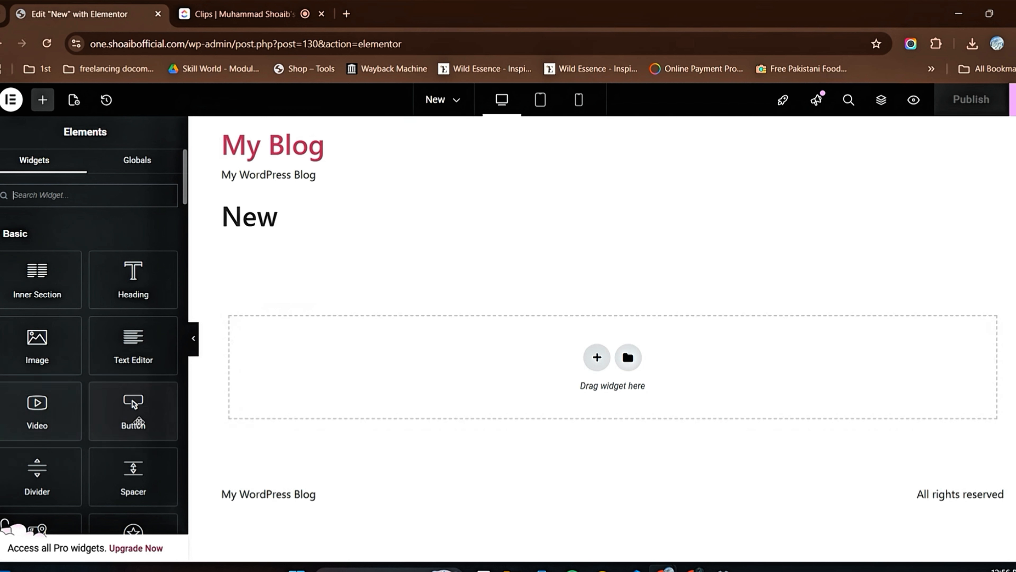
scroll(91, 364, "down", 3)
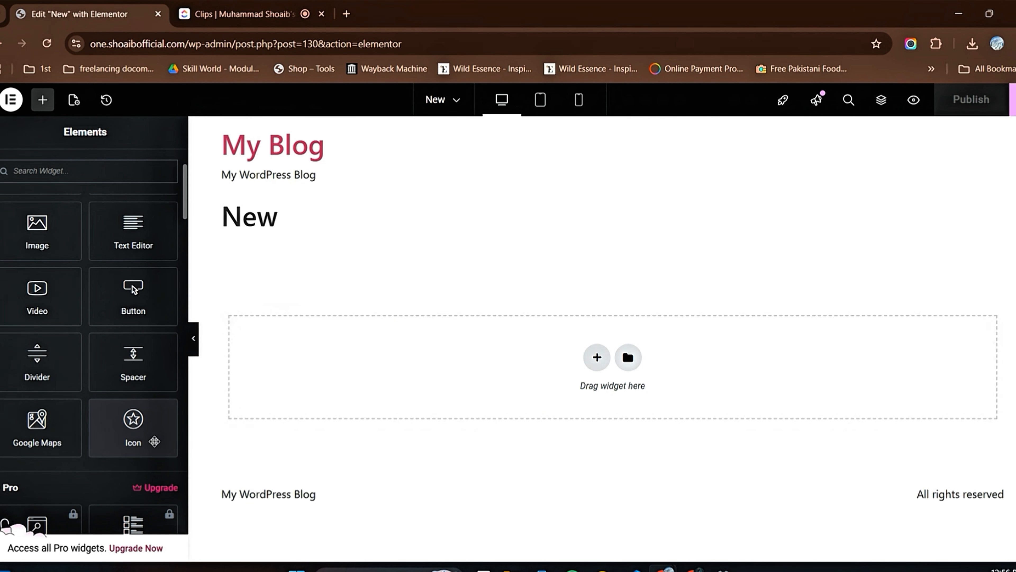
scroll(98, 422, "up", 3)
scroll(81, 323, "down", 5)
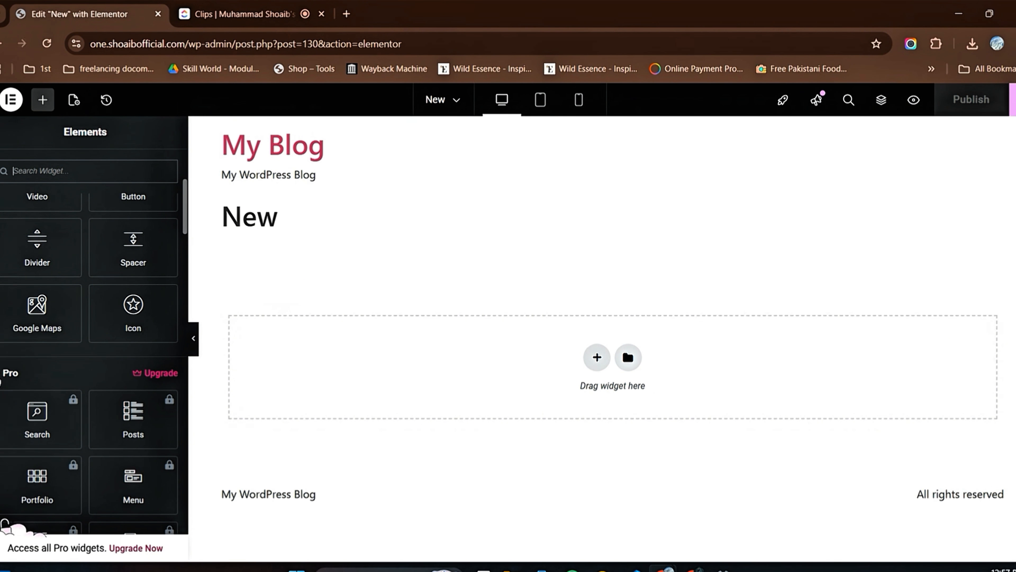
Step: Review the widgets in the Pro category, from Search and Posts down to Facebook Page, and collapse that category
scroll(88, 392, "down", 5)
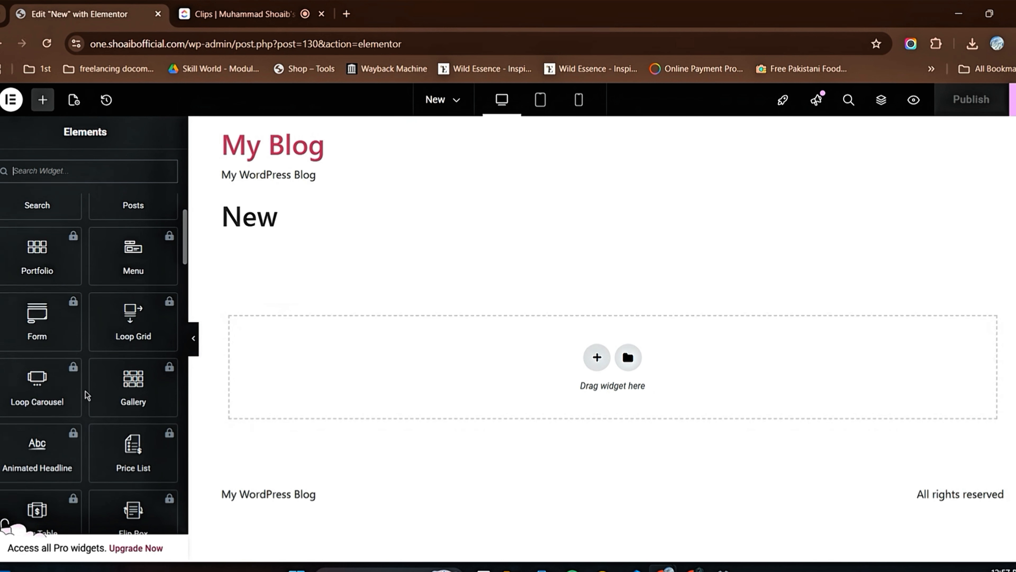
scroll(87, 395, "down", 20)
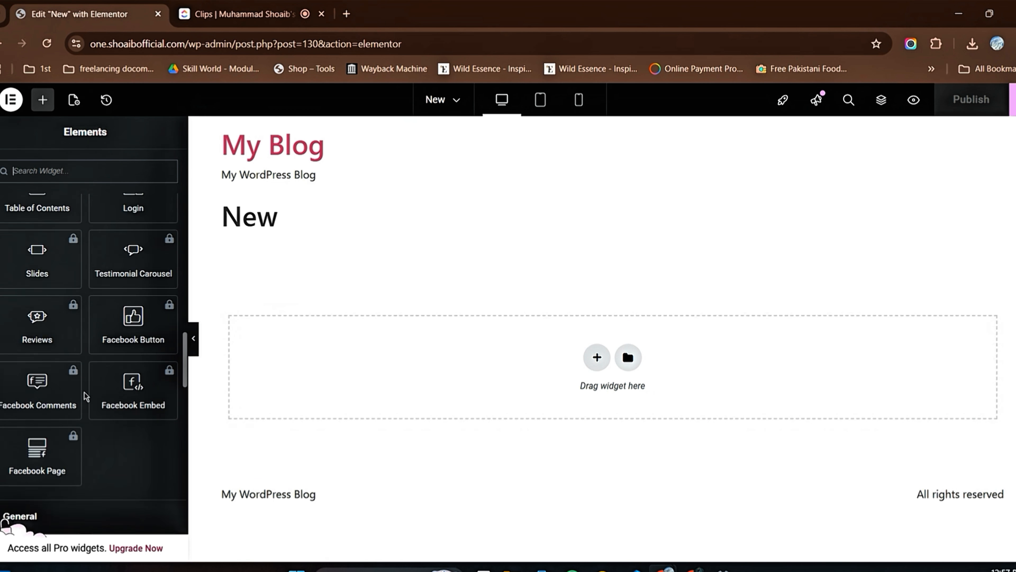
scroll(86, 397, "up", 20)
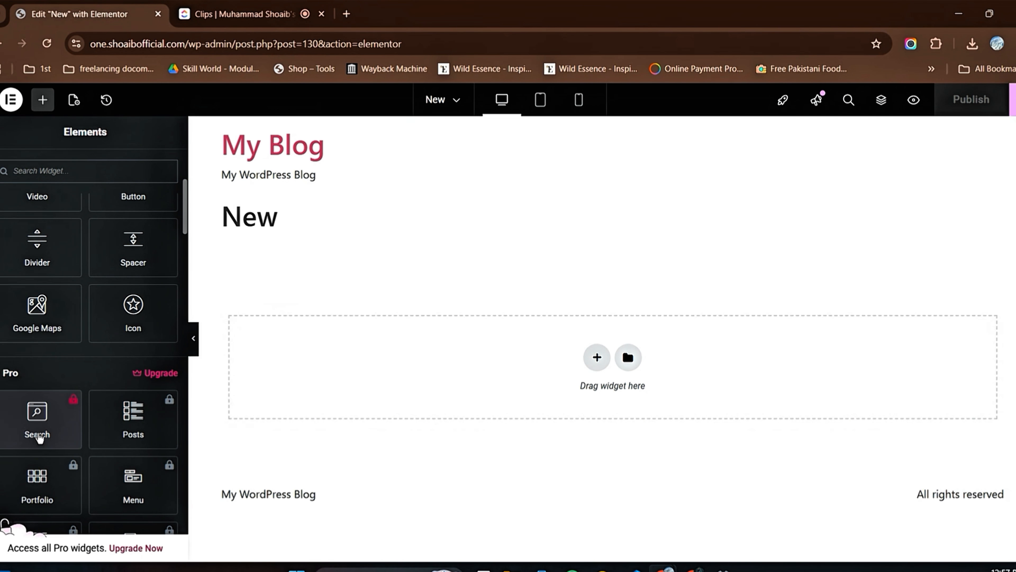
scroll(148, 439, "down", 3)
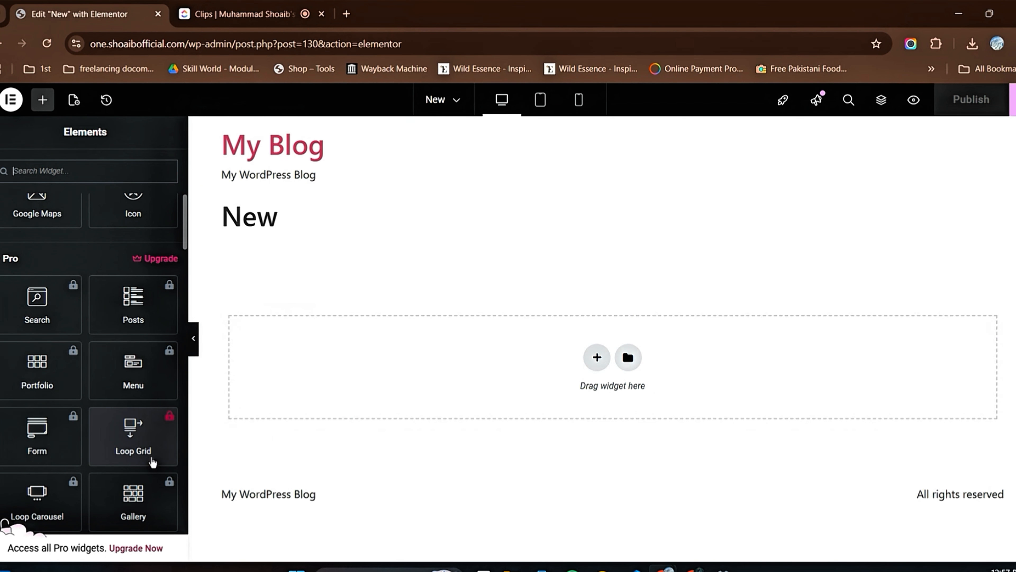
scroll(88, 460, "down", 6)
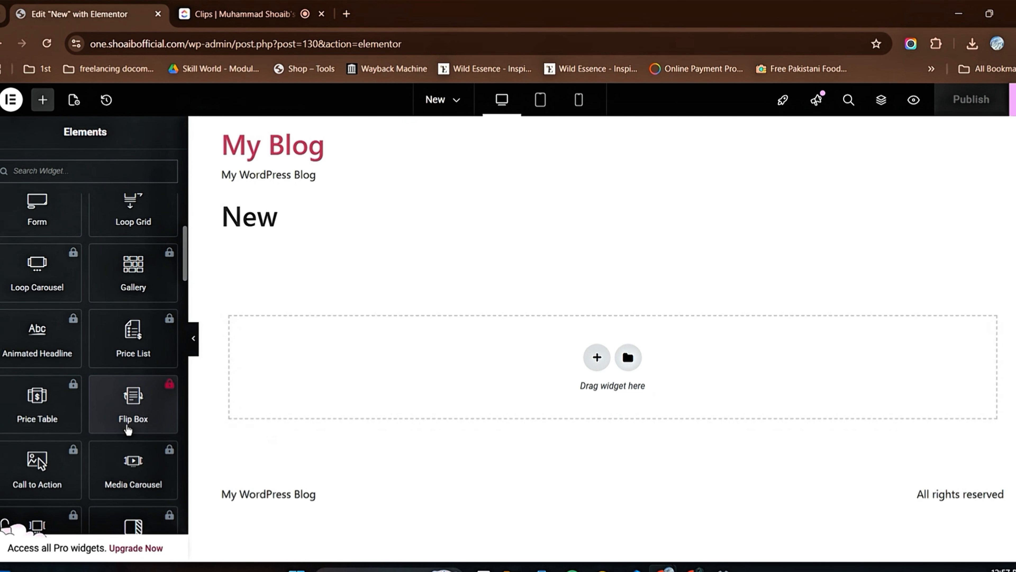
scroll(36, 480, "down", 3)
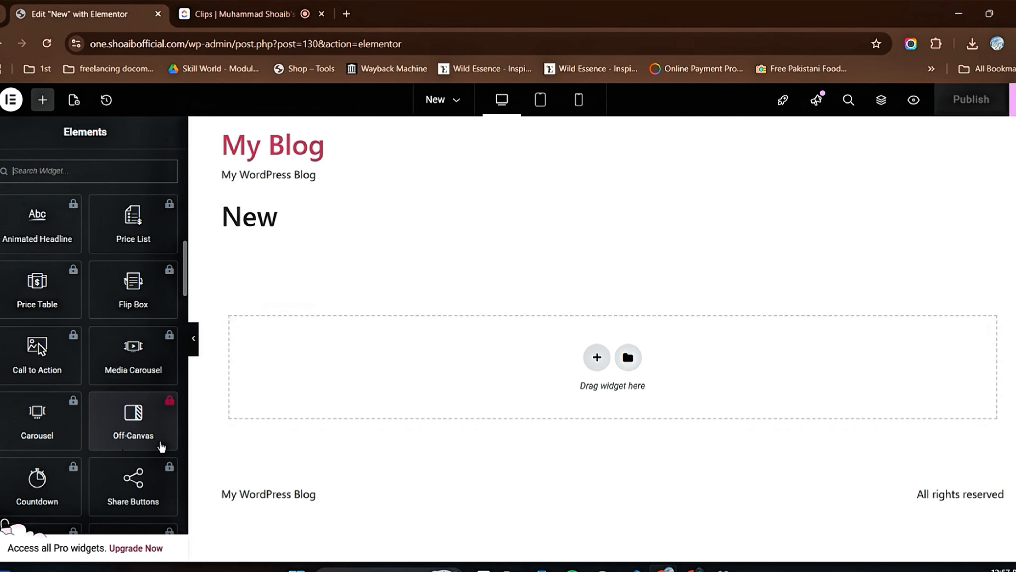
scroll(146, 447, "down", 5)
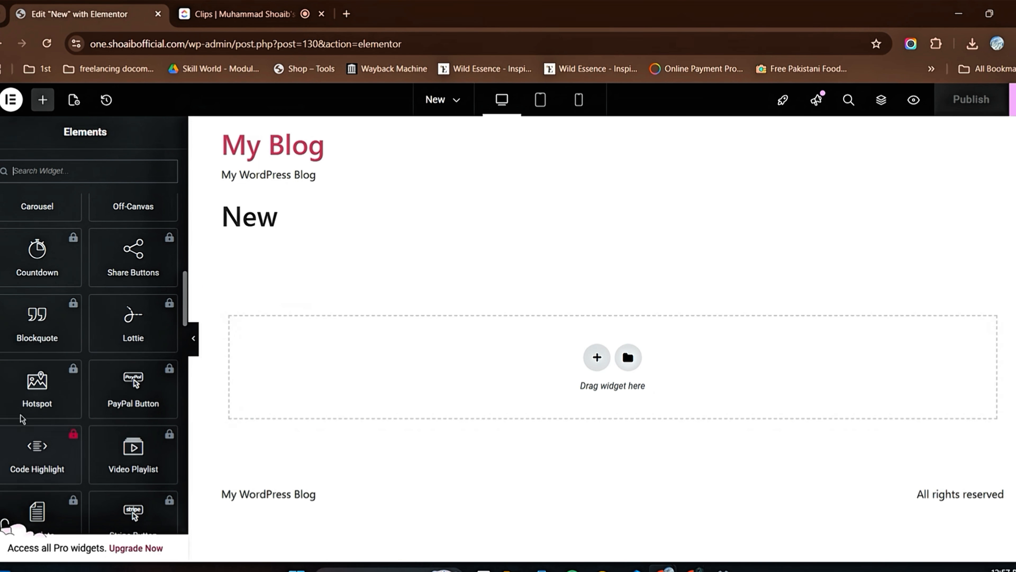
scroll(98, 410, "down", 3)
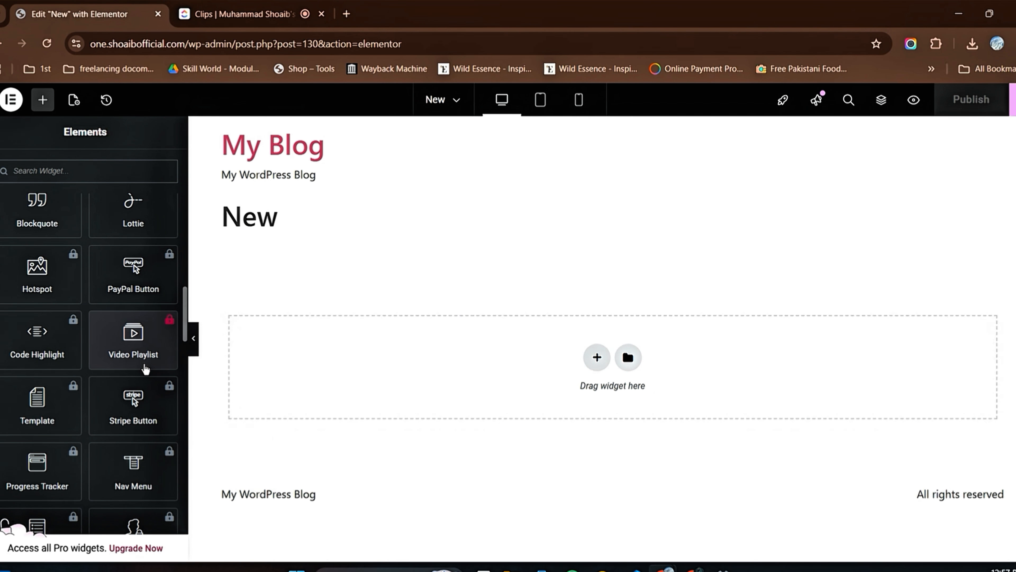
scroll(83, 415, "down", 3)
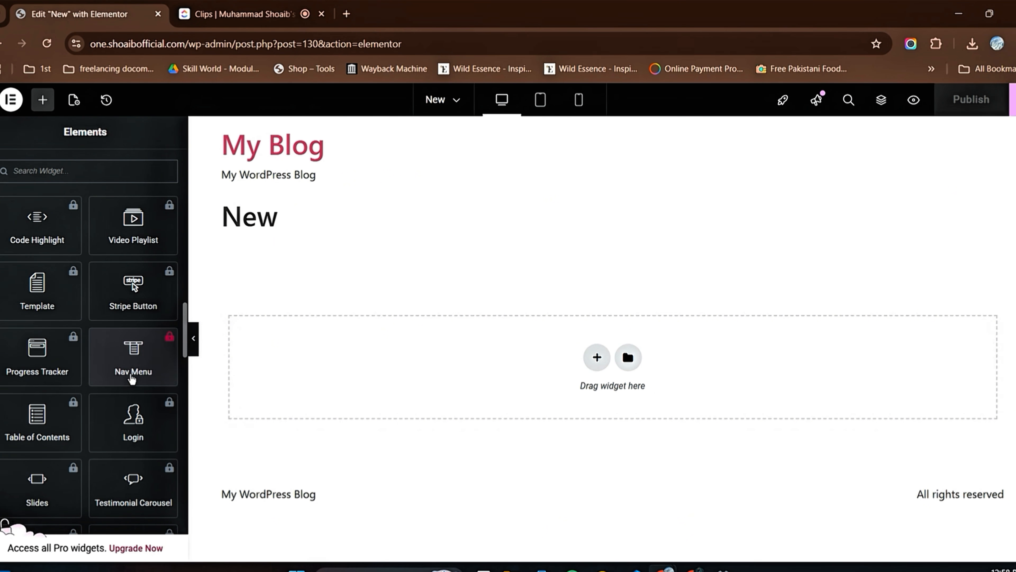
scroll(80, 386, "down", 6)
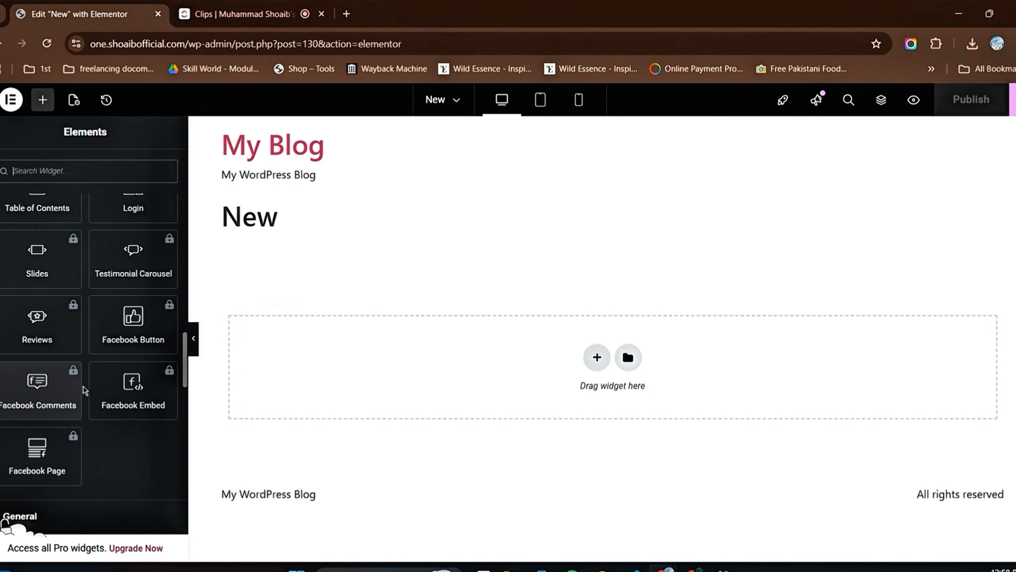
scroll(86, 412, "up", 14)
scroll(87, 417, "up", 8)
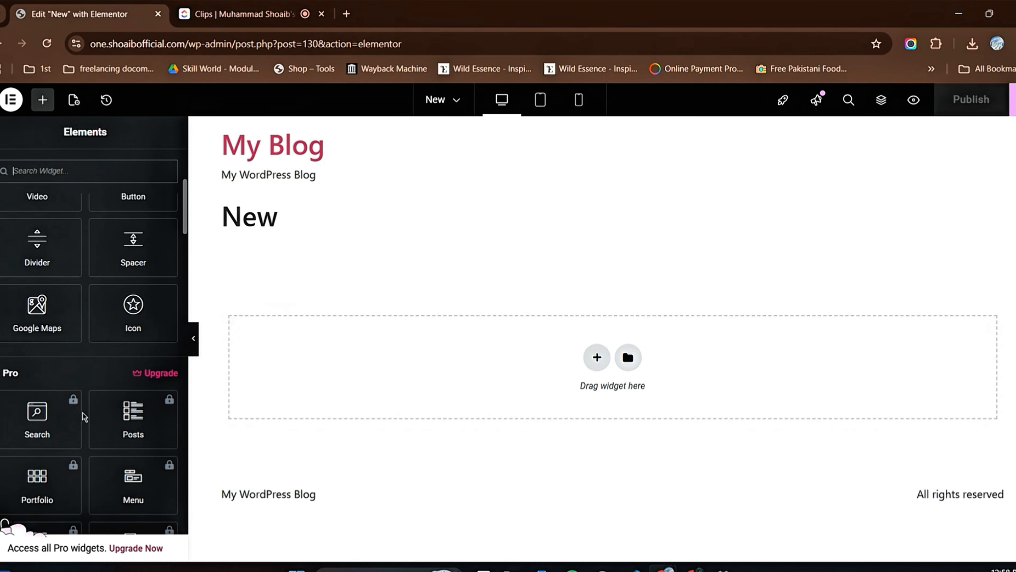
left_click(4, 374)
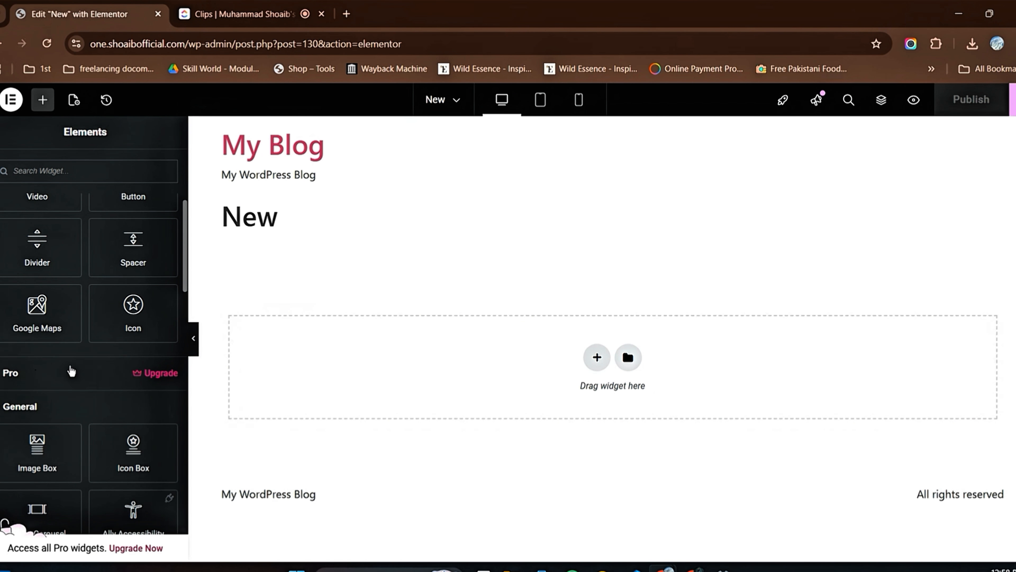
Step: Examine the General category's widgets, from Image Box and Icon Box down to Rating and Text Path
scroll(69, 368, "down", 3)
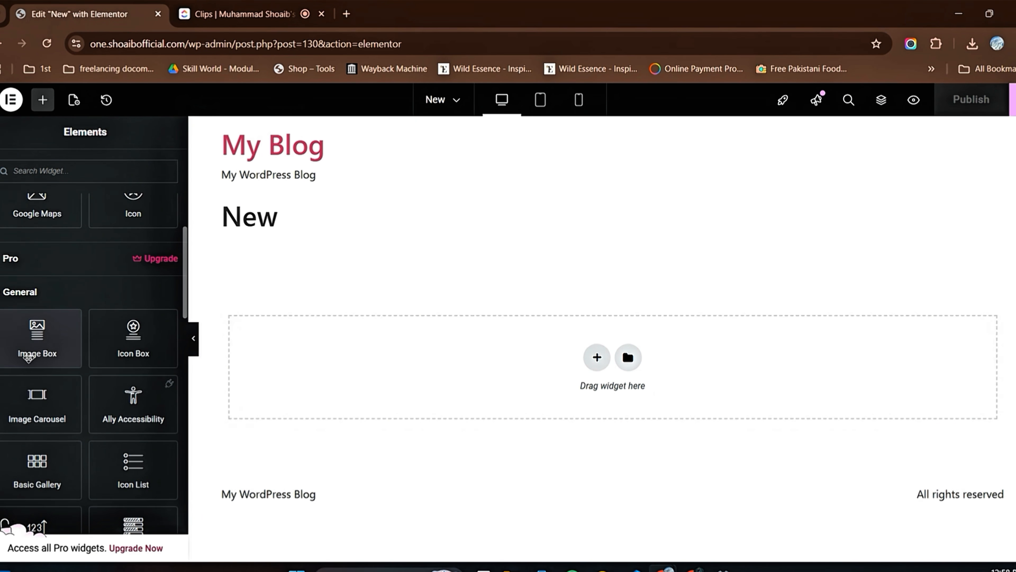
scroll(40, 359, "up", 6)
scroll(91, 348, "down", 7)
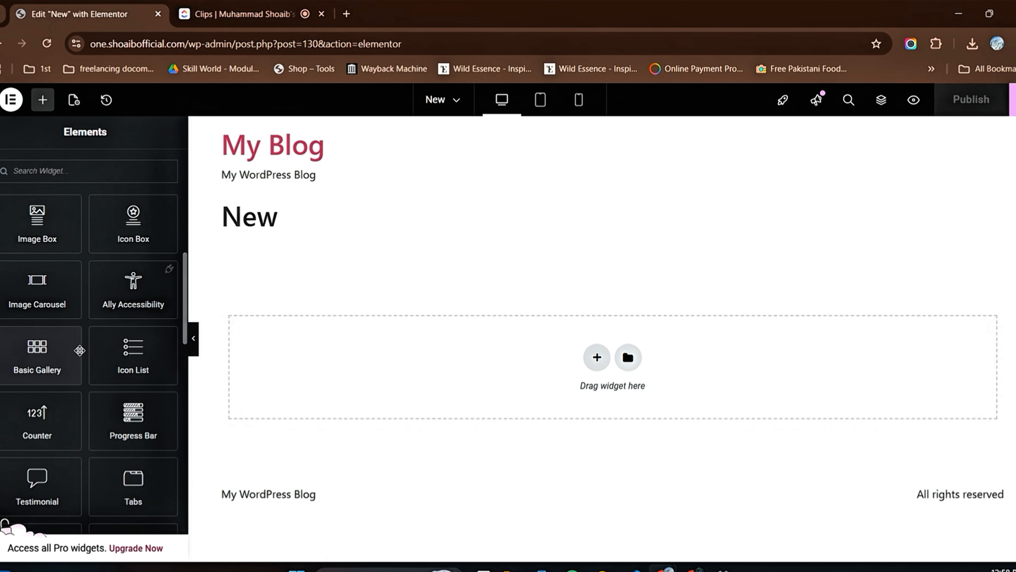
scroll(79, 383, "down", 6)
scroll(77, 382, "up", 9)
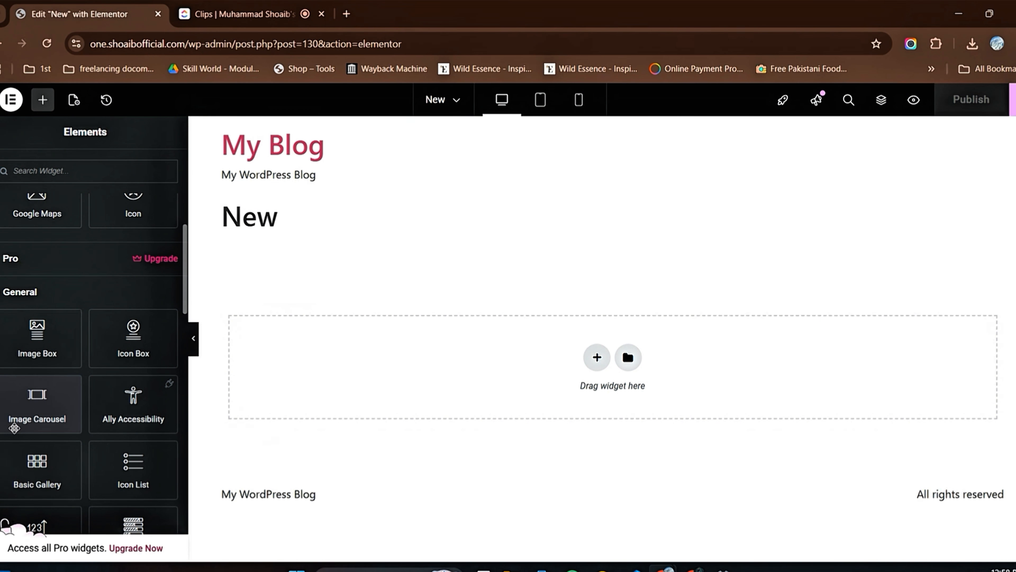
scroll(107, 423, "down", 3)
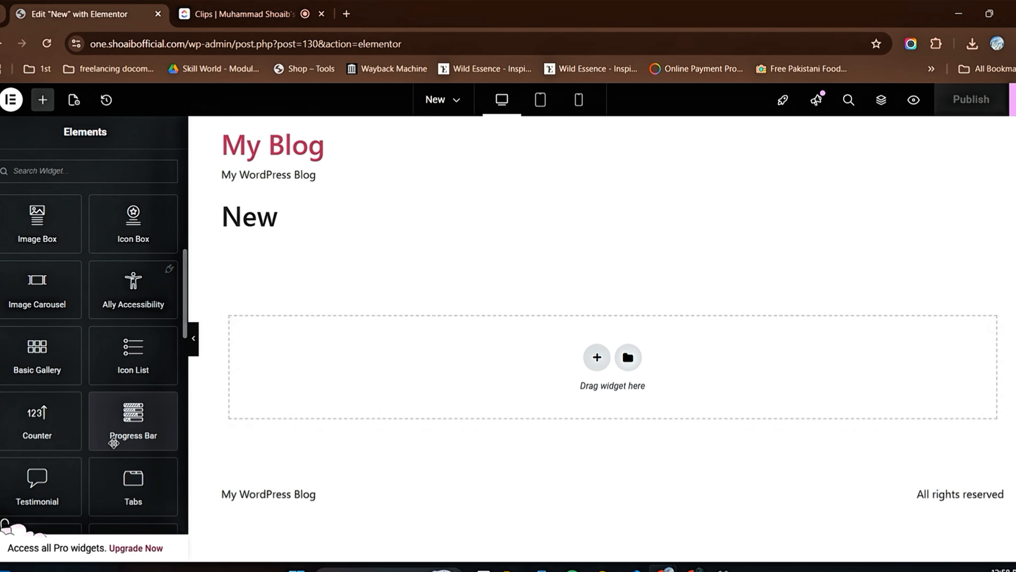
scroll(101, 461, "down", 3)
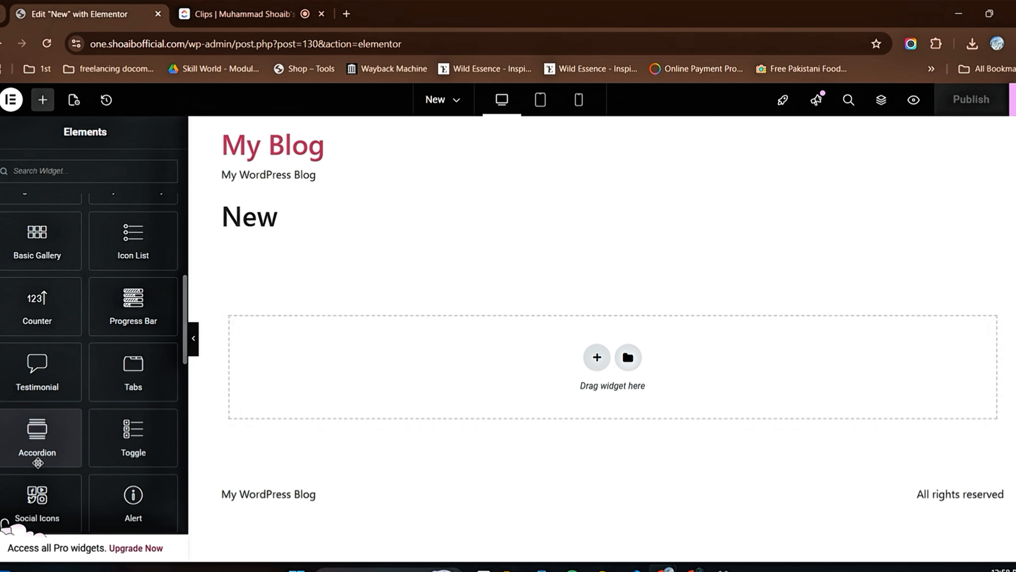
scroll(104, 449, "down", 3)
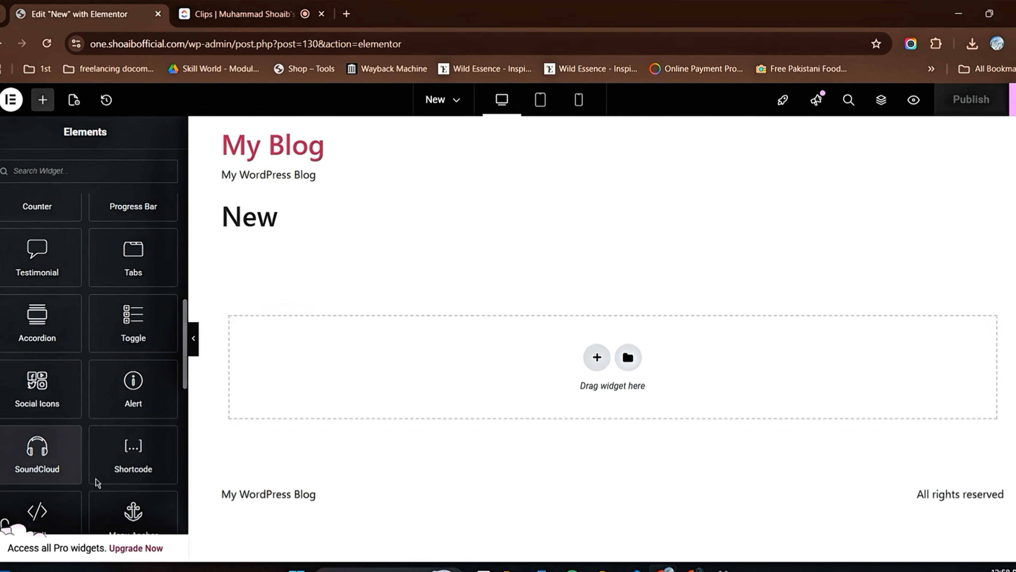
scroll(136, 452, "down", 3)
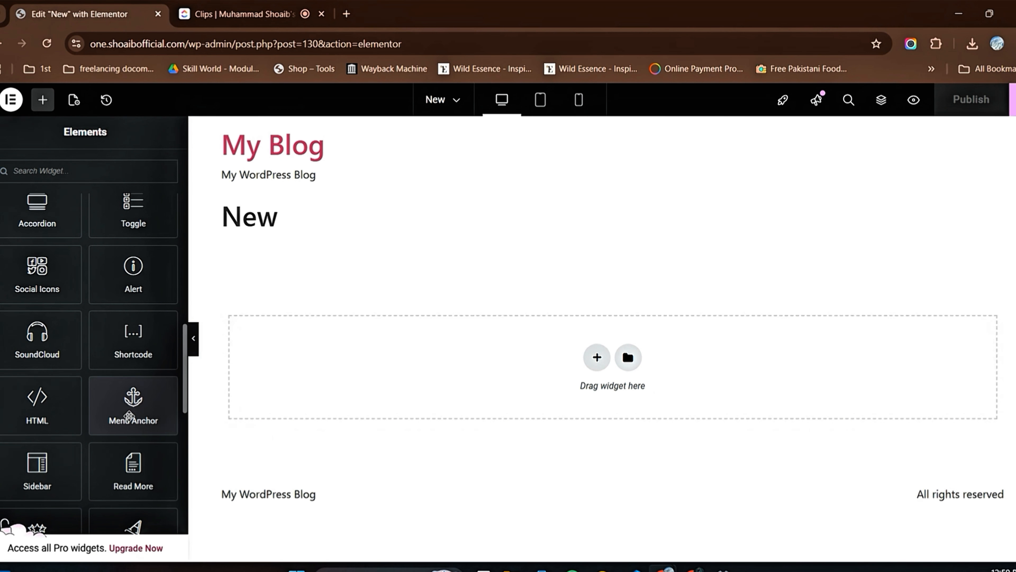
scroll(124, 422, "down", 3)
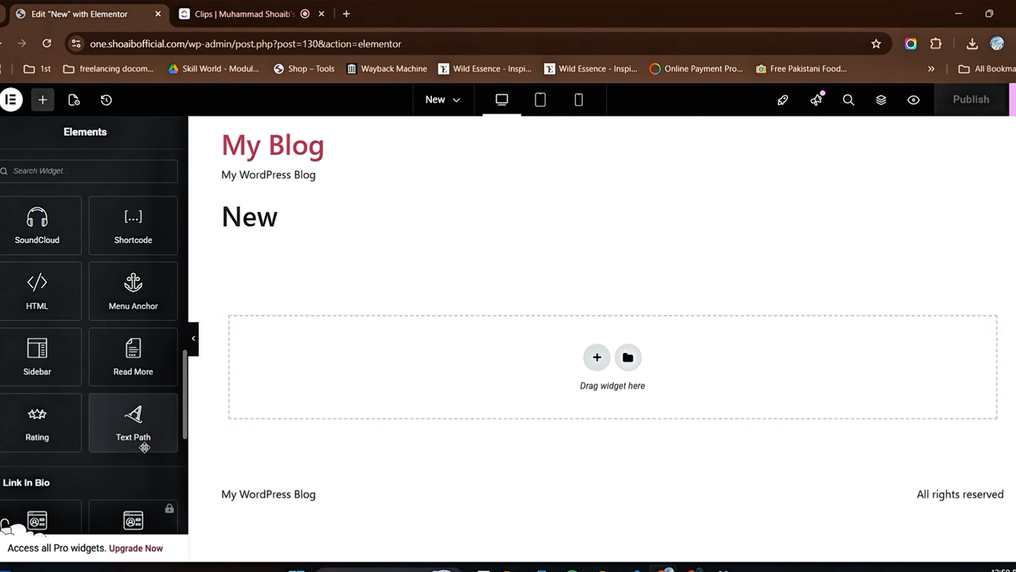
Step: Look through the Link In Bio widgets down to Business Card and collapse the category
scroll(150, 450, "down", 3)
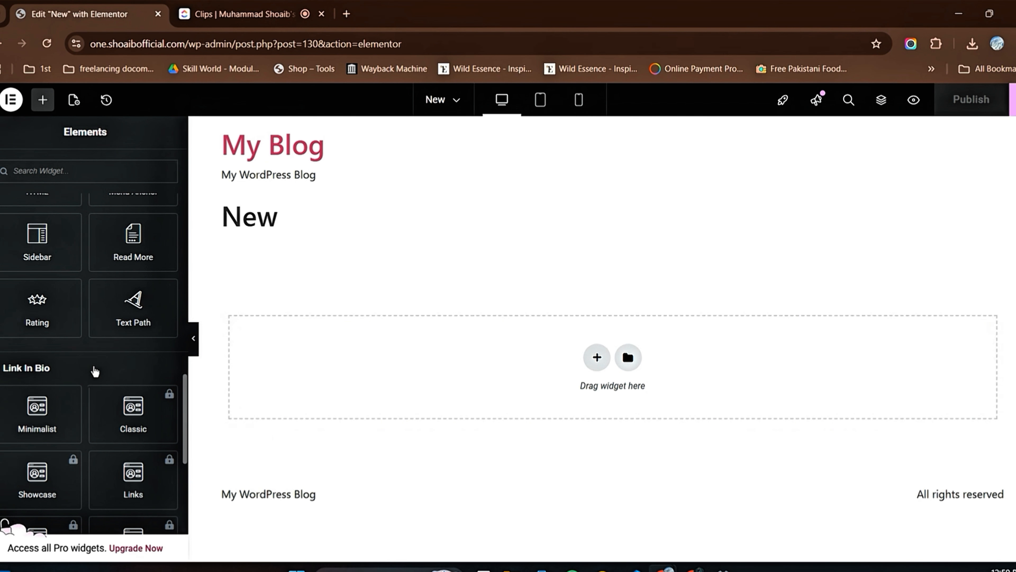
scroll(95, 372, "down", 3)
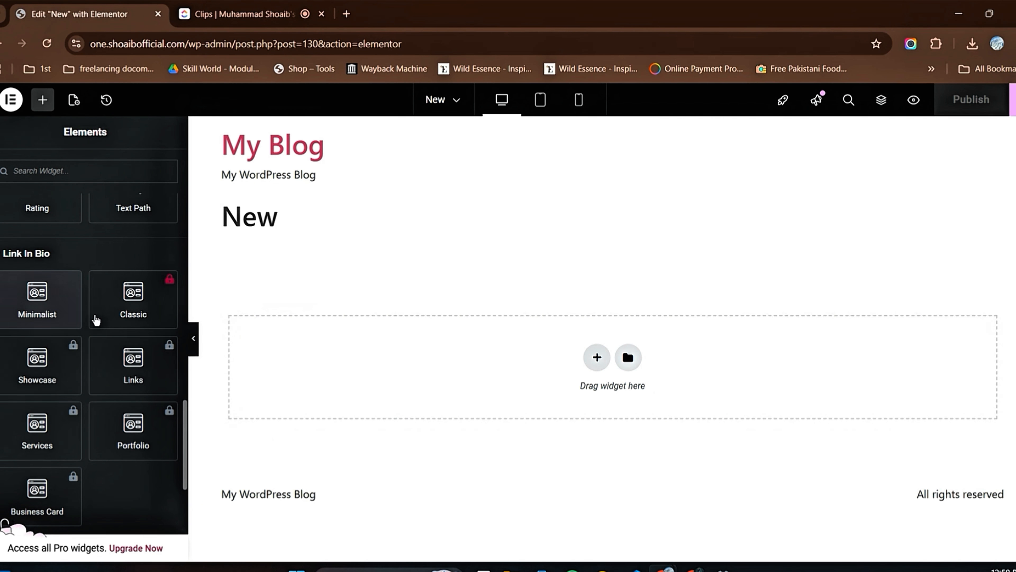
scroll(68, 417, "down", 3)
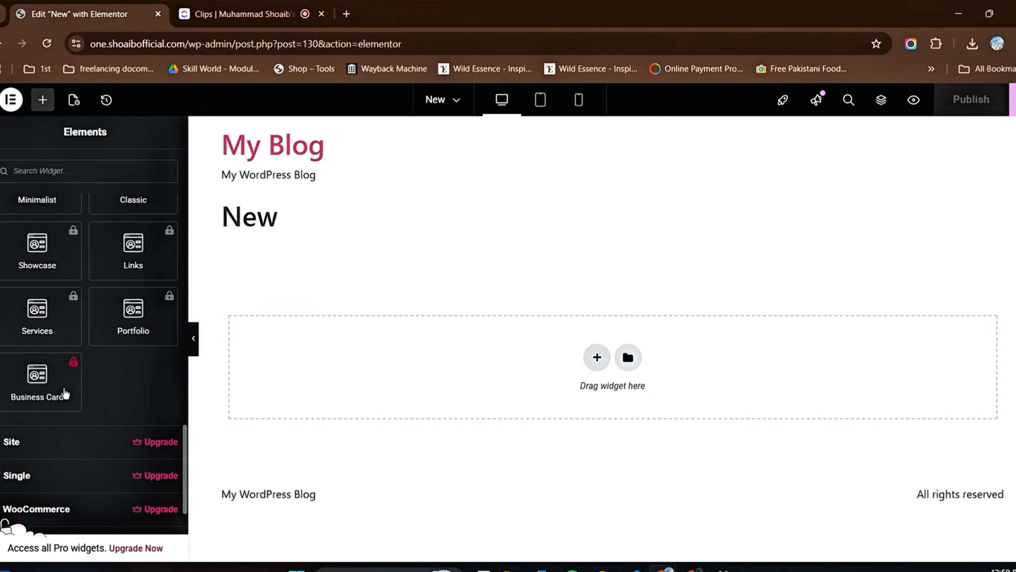
scroll(16, 260, "up", 6)
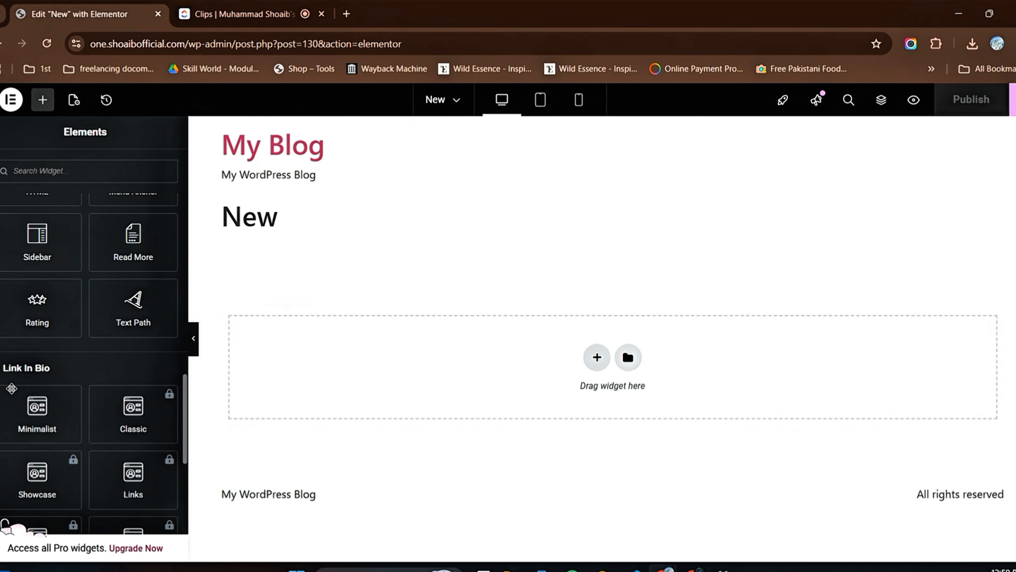
left_click(2, 373)
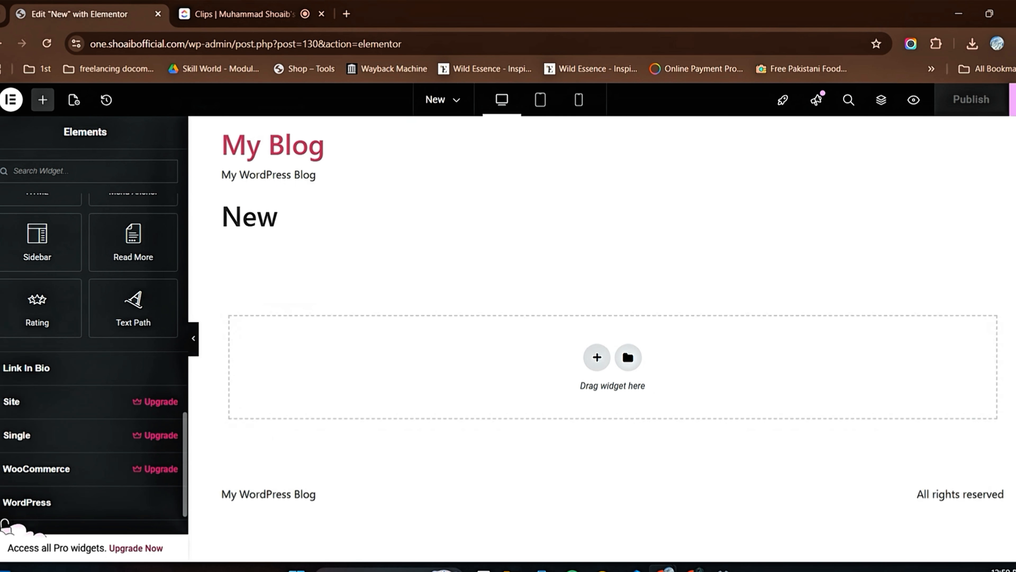
Step: Expand the Site category, look through its widgets, and collapse it again
left_click(3, 404)
scroll(80, 425, "down", 5)
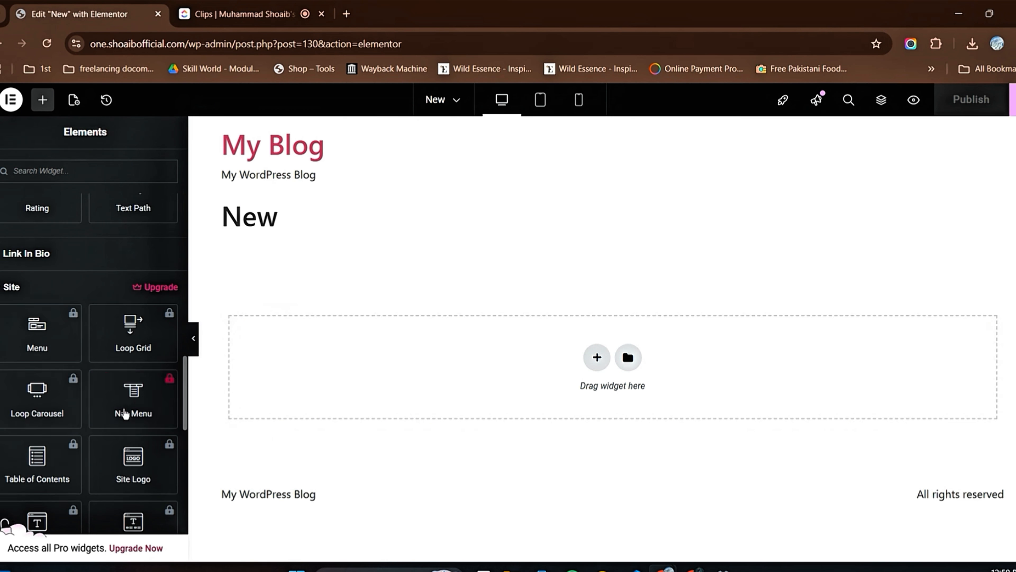
scroll(93, 433, "down", 5)
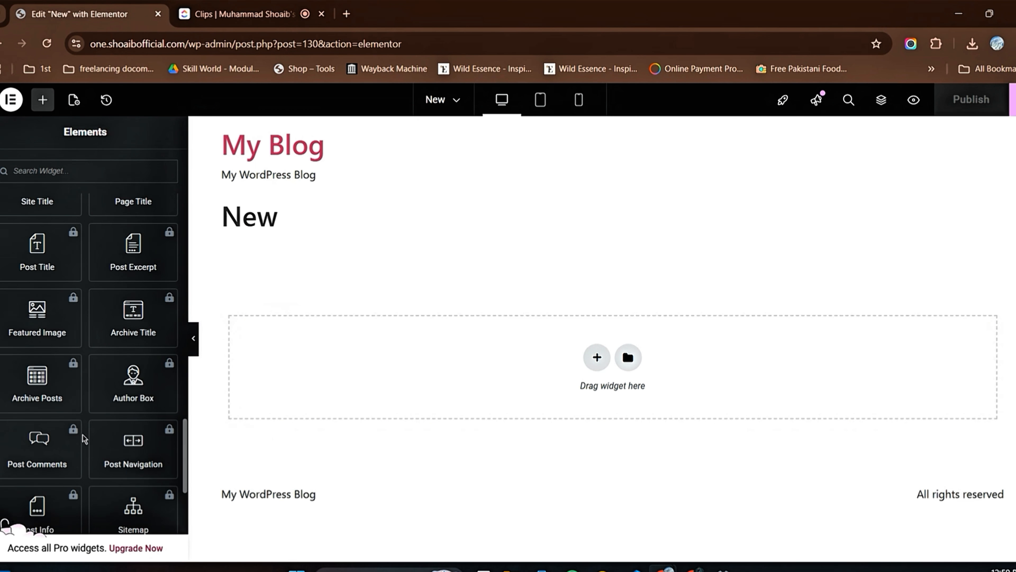
scroll(70, 424, "up", 11)
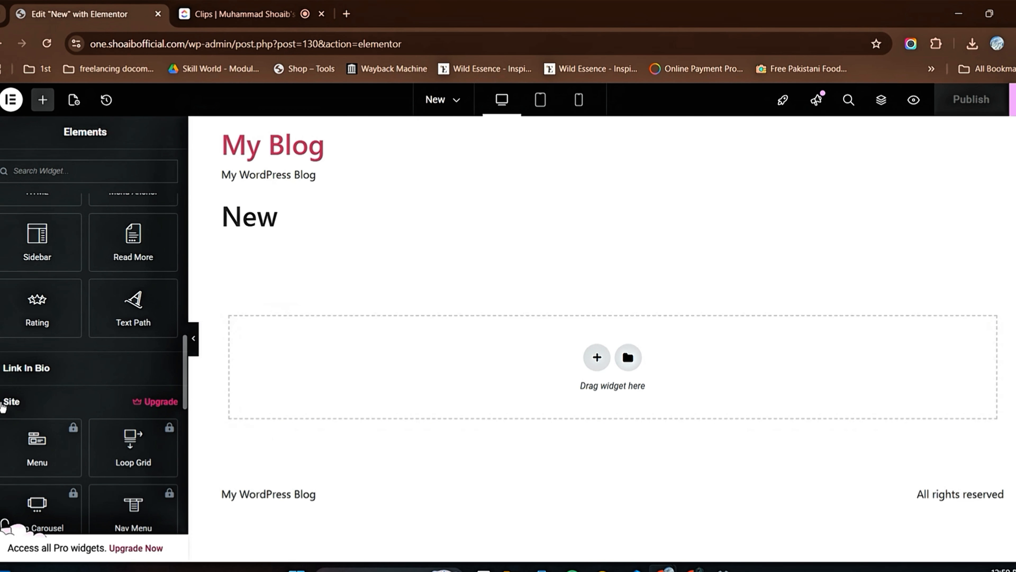
left_click(4, 402)
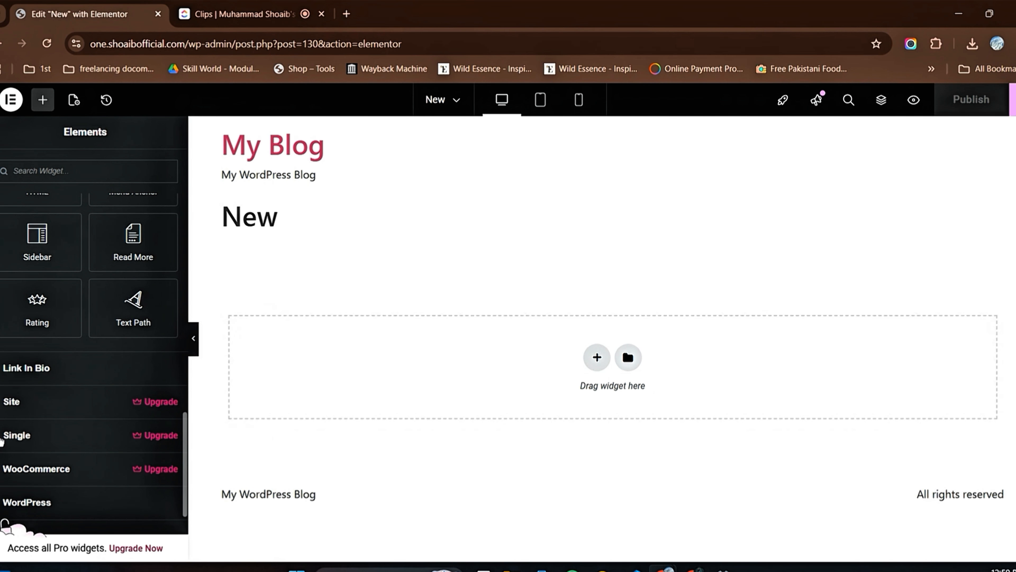
Step: Expand the Single widget category, look at its widgets, and collapse it again
left_click(4, 435)
scroll(80, 441, "down", 3)
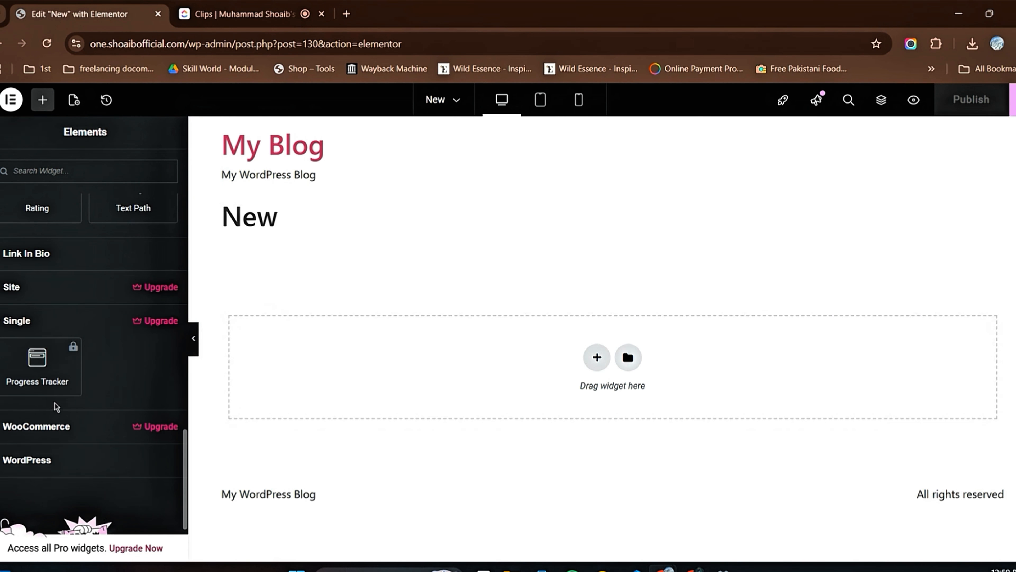
left_click(16, 321)
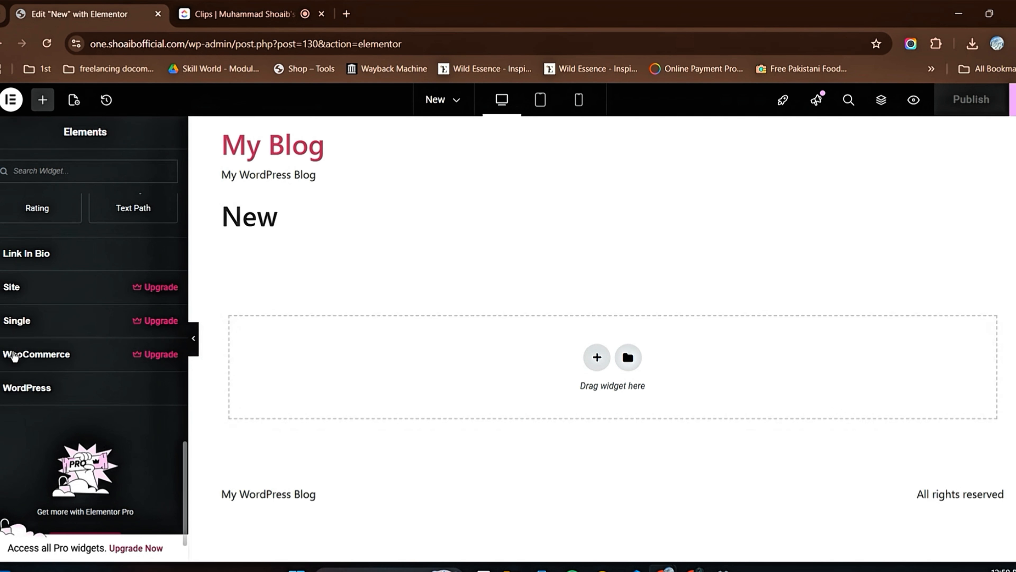
Step: Look through the WooCommerce widgets, from Menu Cart and Product Title down to Product Data Tabs, and collapse the category
left_click(36, 354)
scroll(82, 434, "down", 10)
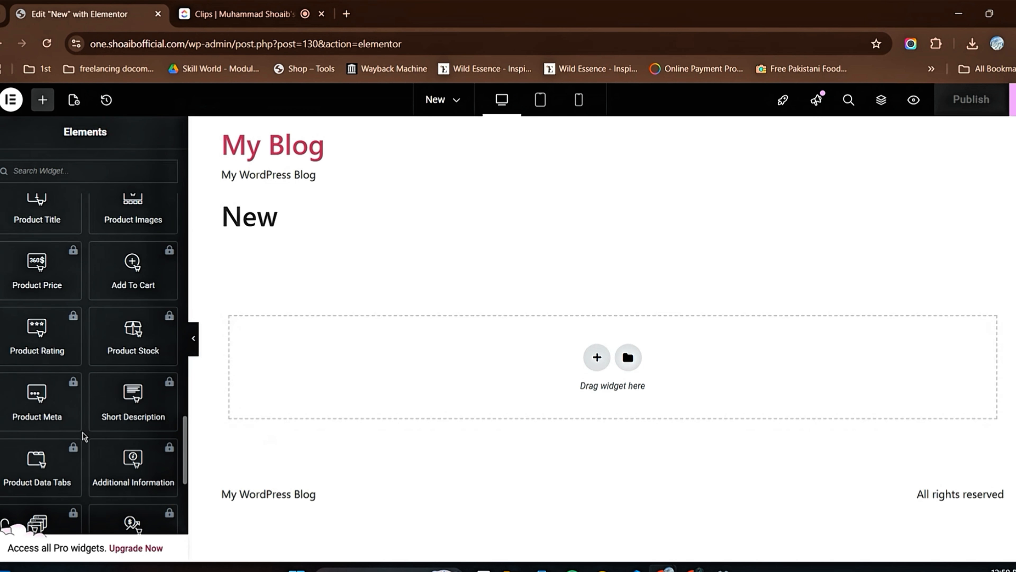
scroll(84, 438, "up", 10)
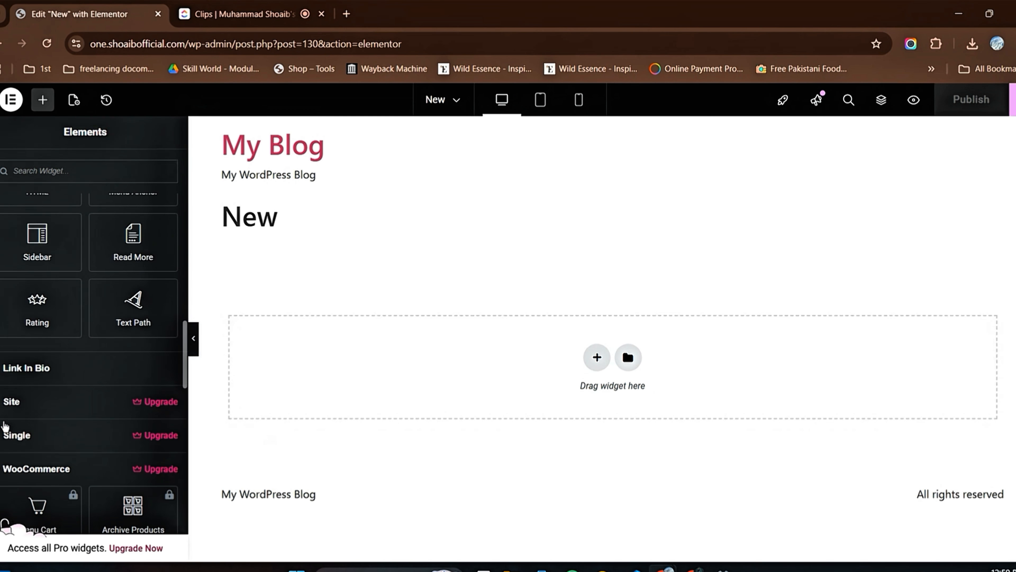
left_click(45, 459)
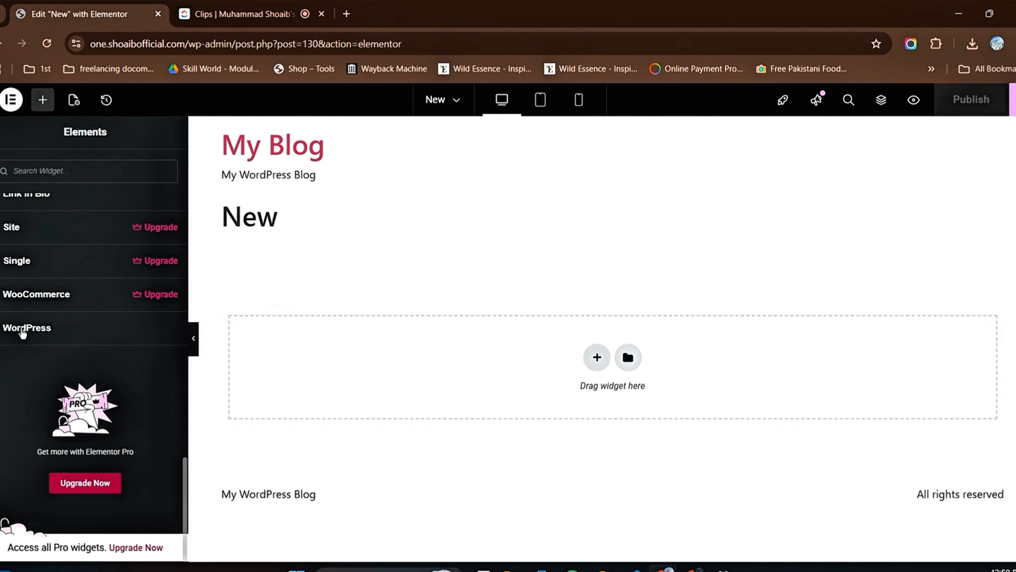
Step: Review the WordPress category's widgets from Pages and Calendar down to Block, collapse it, and return to the Basic widgets
left_click(4, 334)
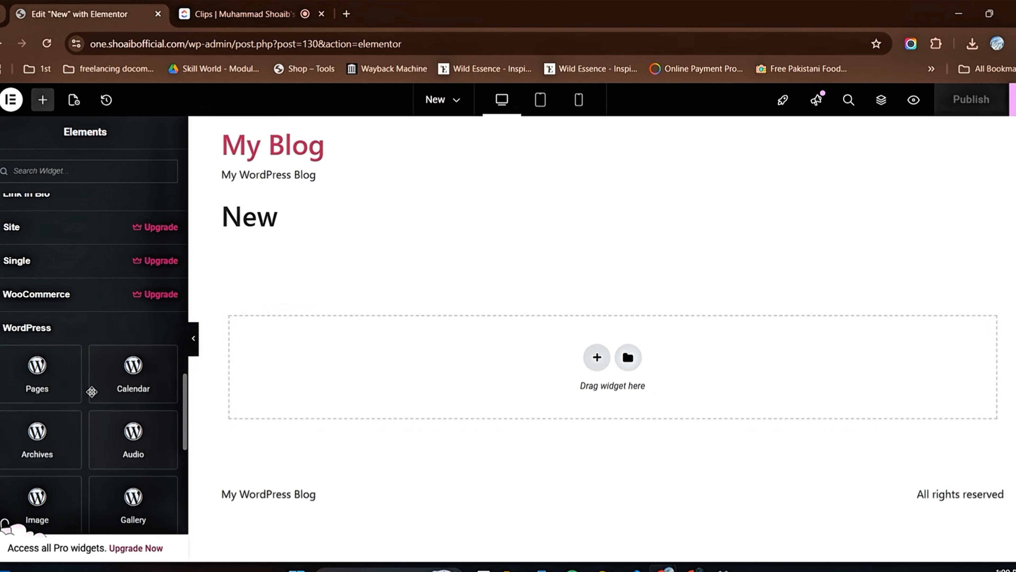
scroll(89, 389, "down", 8)
scroll(82, 381, "down", 2)
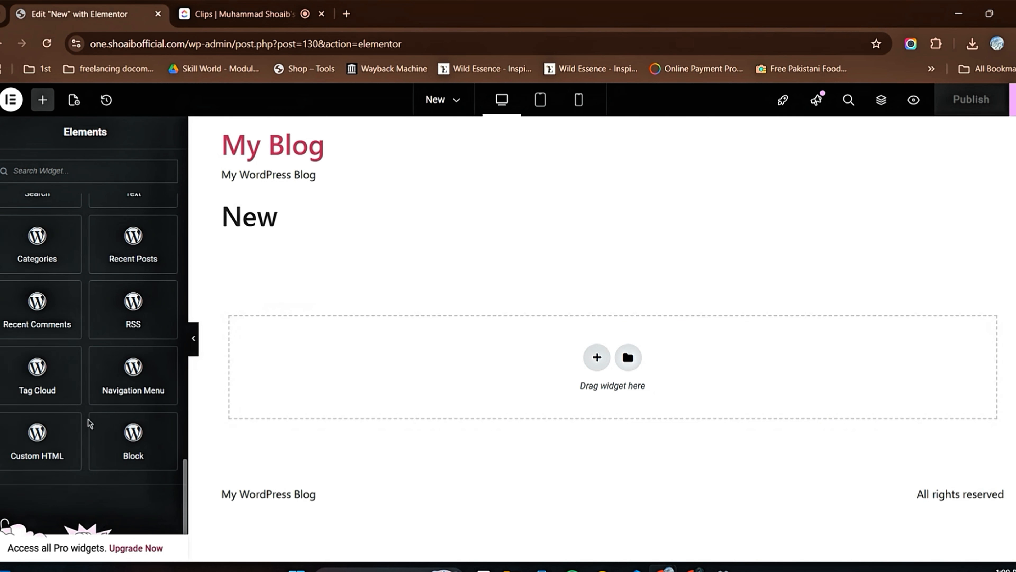
scroll(86, 423, "up", 8)
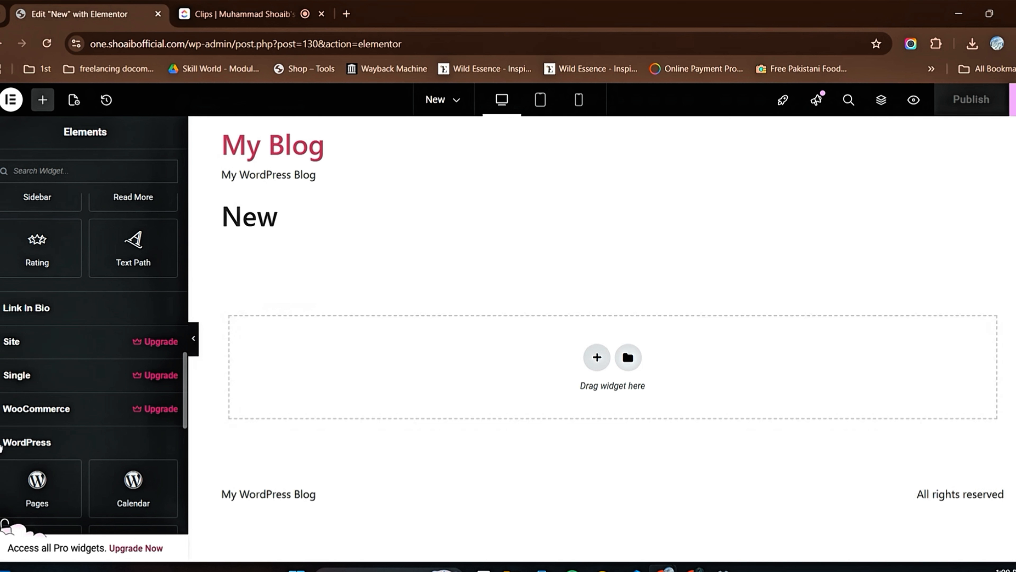
left_click(94, 427)
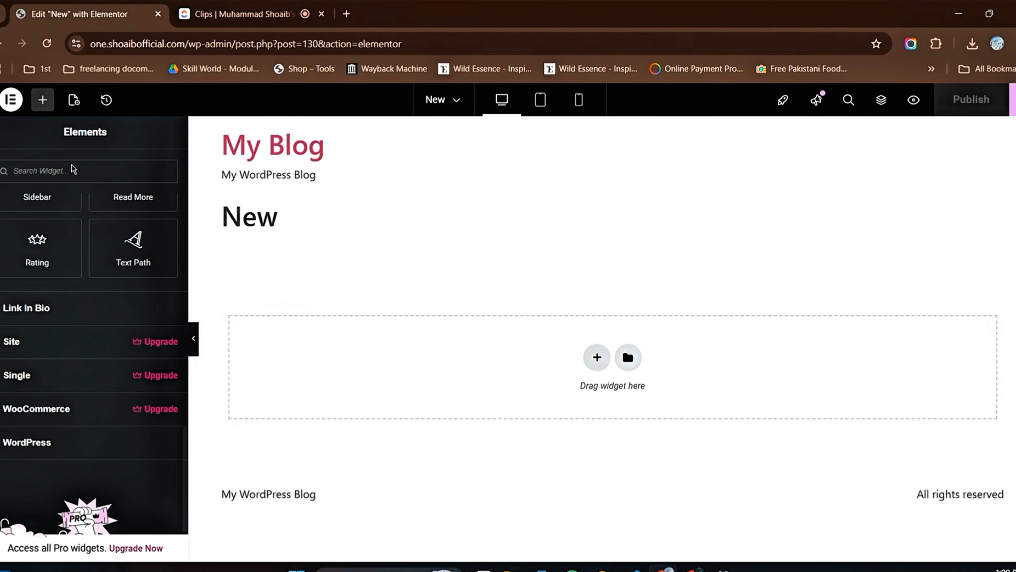
scroll(77, 241, "up", 15)
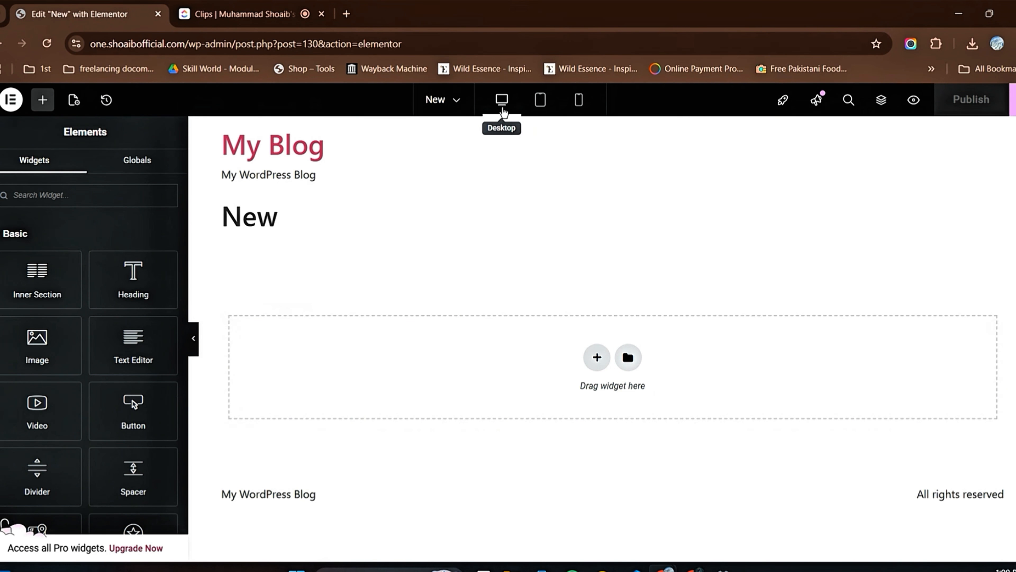
Step: Check the page in tablet portrait and mobile portrait views, and return to the desktop view
left_click(541, 105)
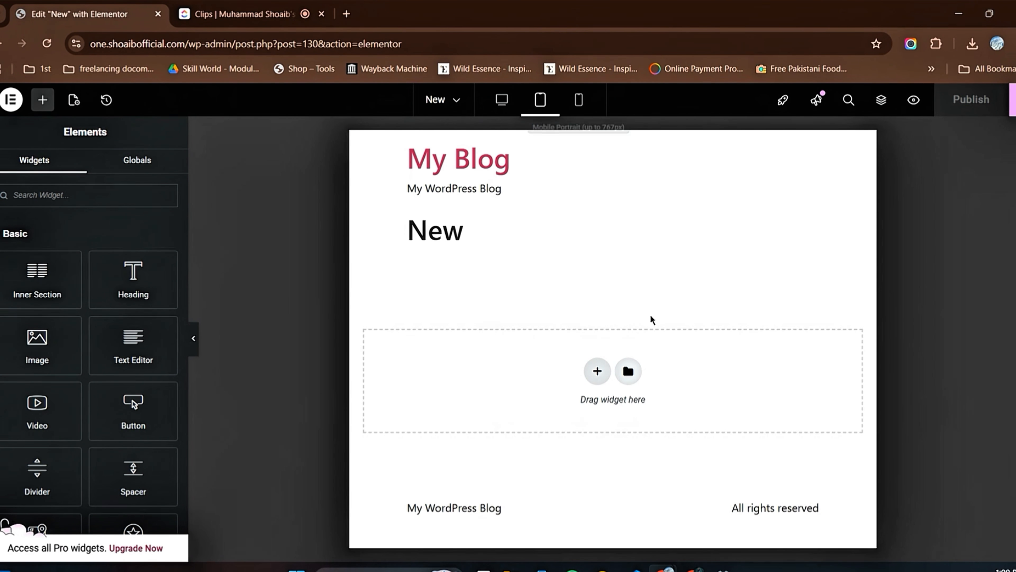
left_click(579, 112)
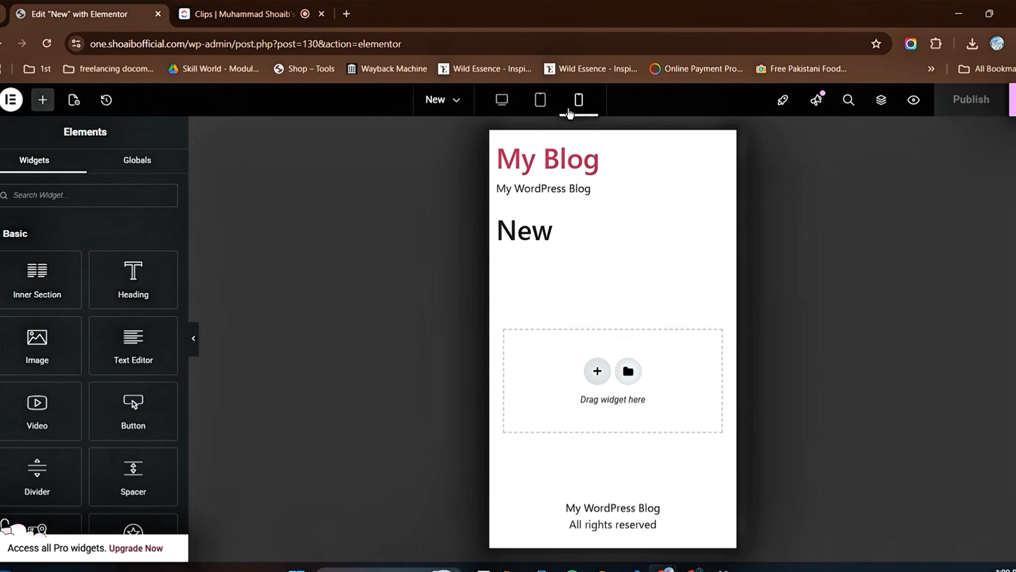
left_click(504, 105)
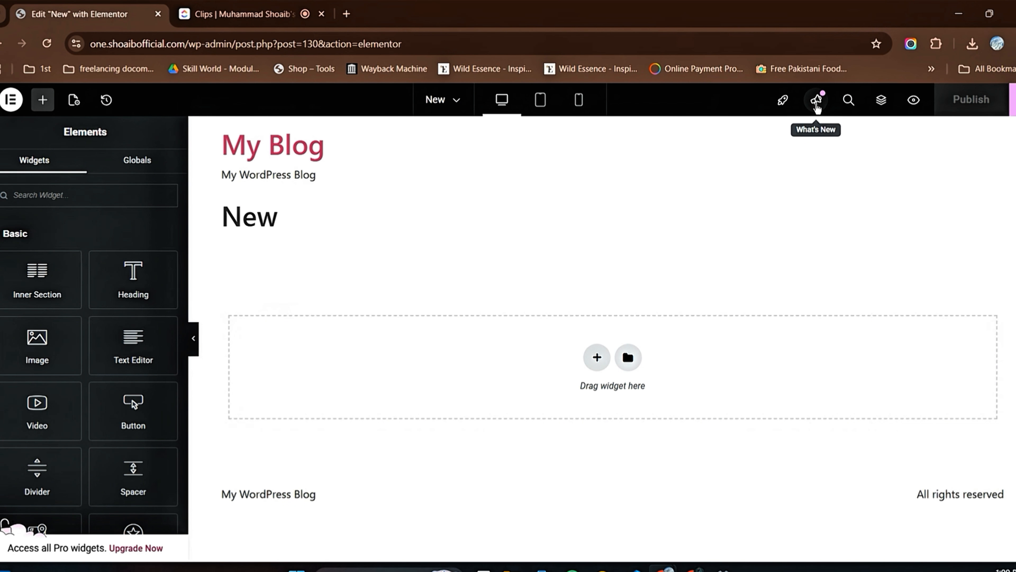
Step: Show the page's Structure overview and close it again
left_click(883, 104)
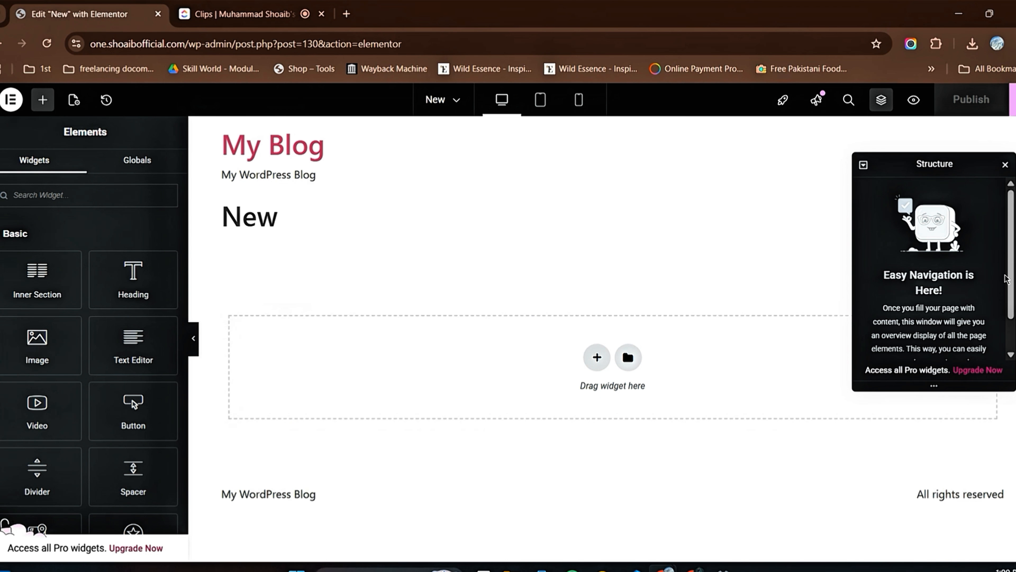
left_click(882, 101)
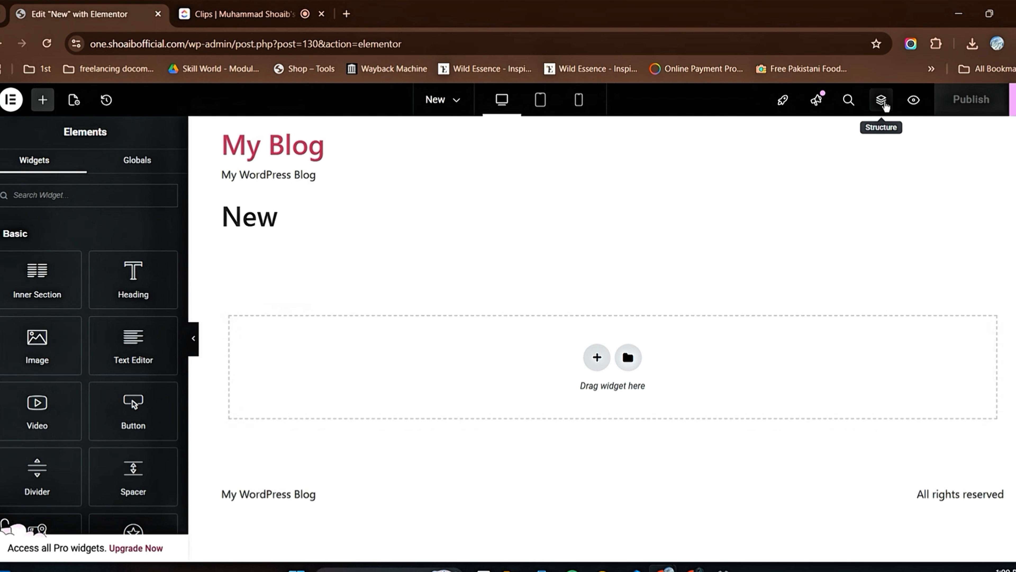
Step: Preview the page in its own browser tab, then close the preview and return to the Elementor editor
left_click(914, 101)
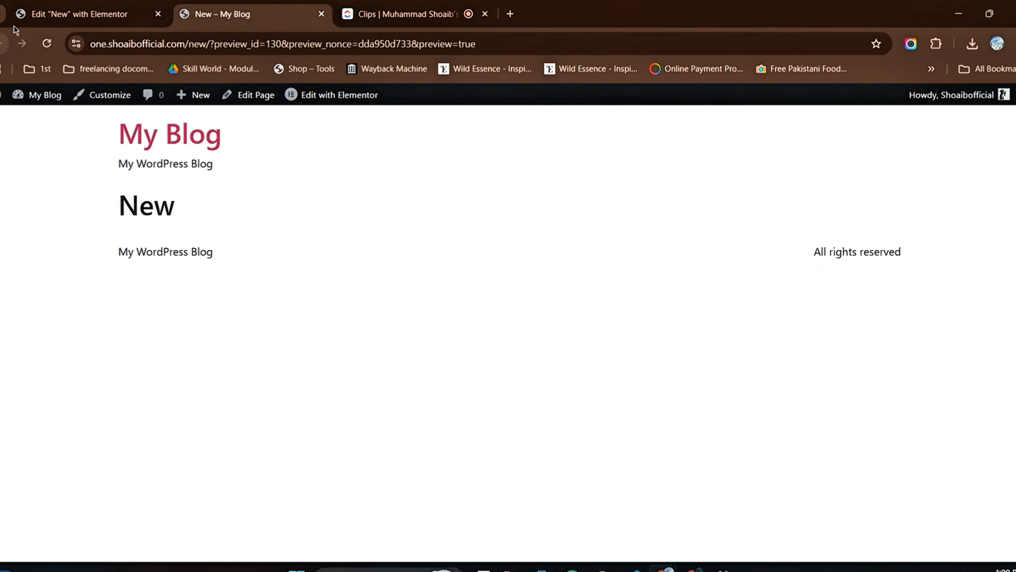
left_click(102, 17)
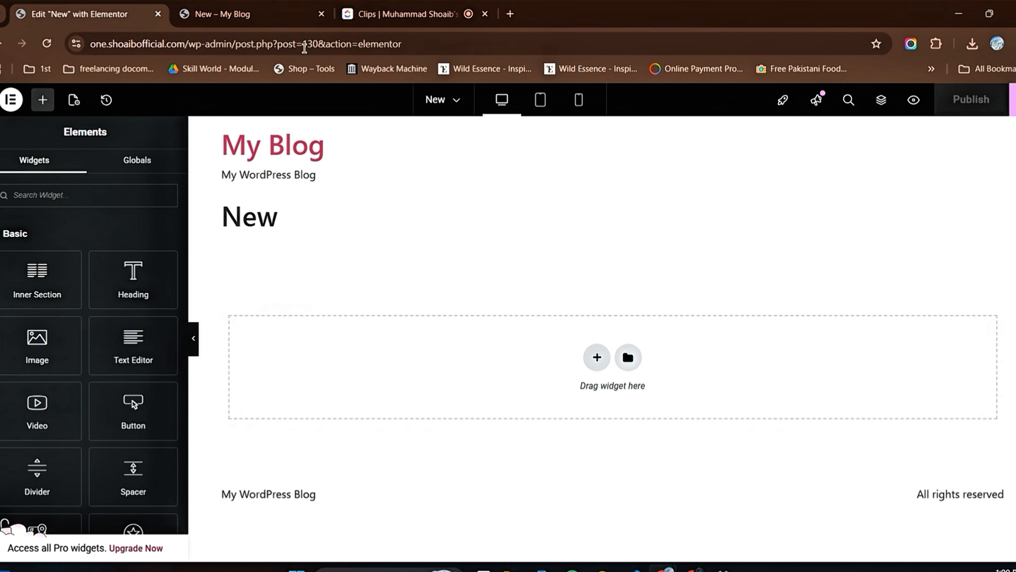
left_click(321, 14)
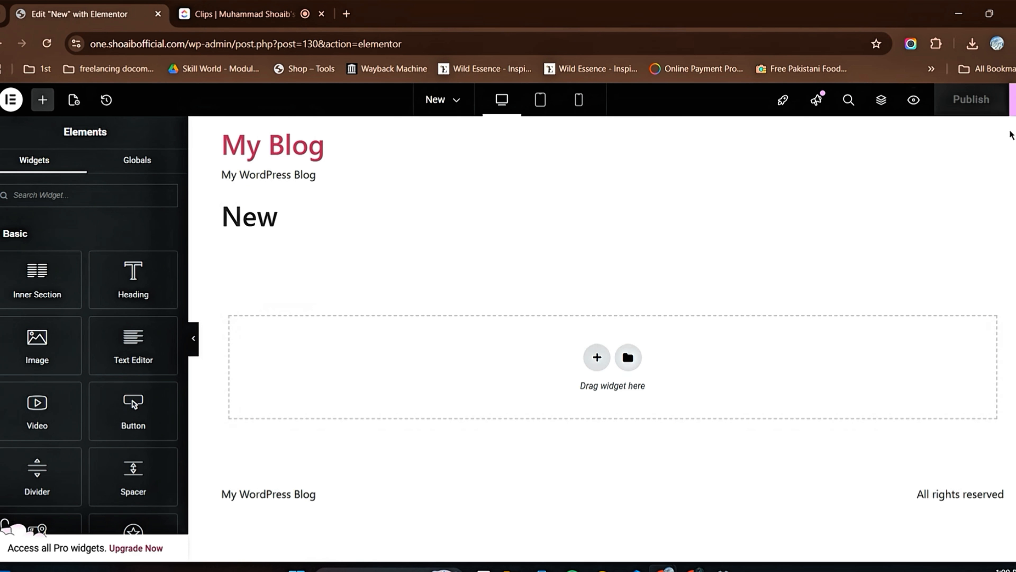
left_click(913, 100)
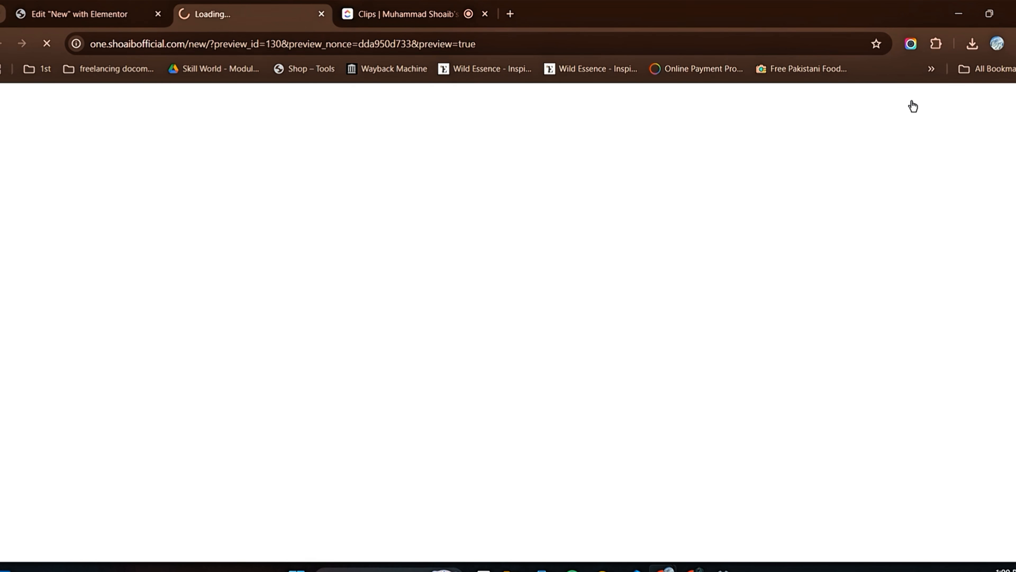
left_click(321, 14)
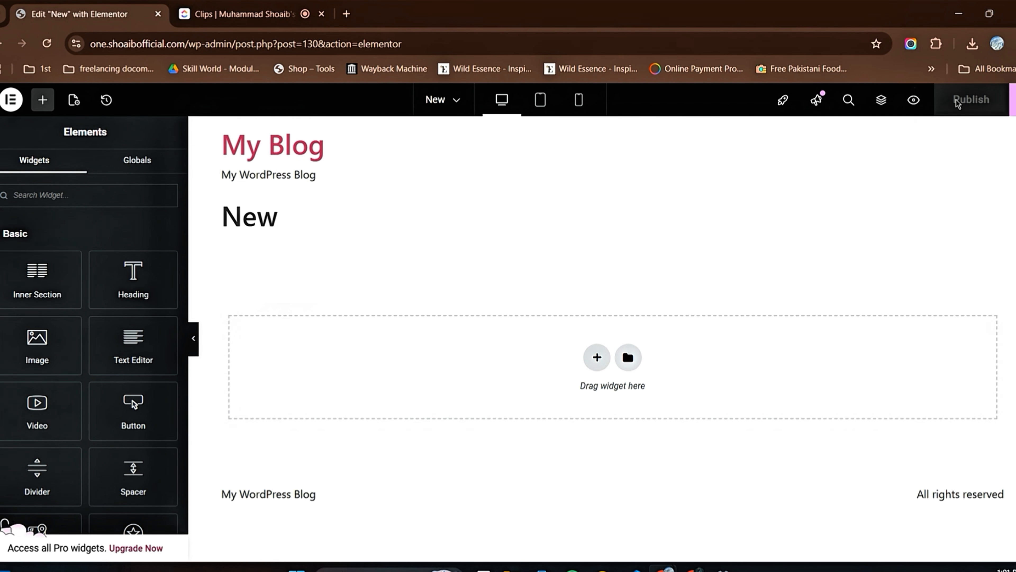
Step: Look at the save options for the page and the Globals section of the elements, and return to the widgets
left_click(1012, 99)
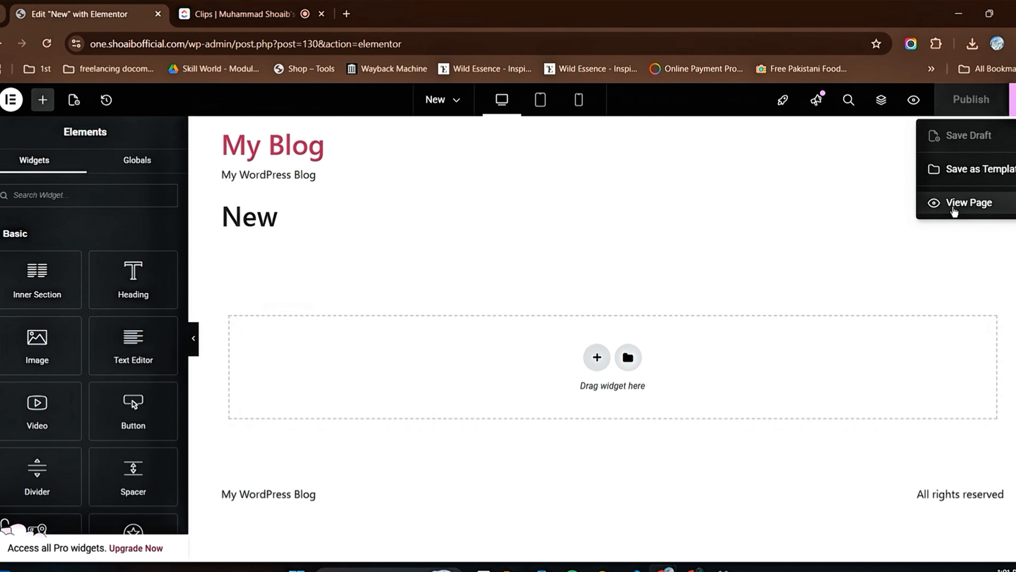
left_click(782, 229)
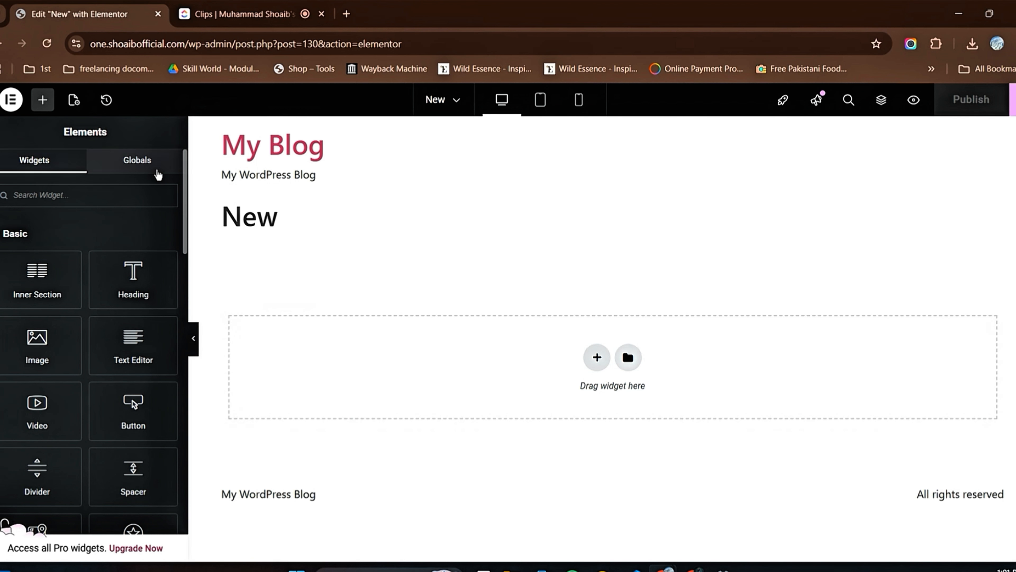
left_click(143, 168)
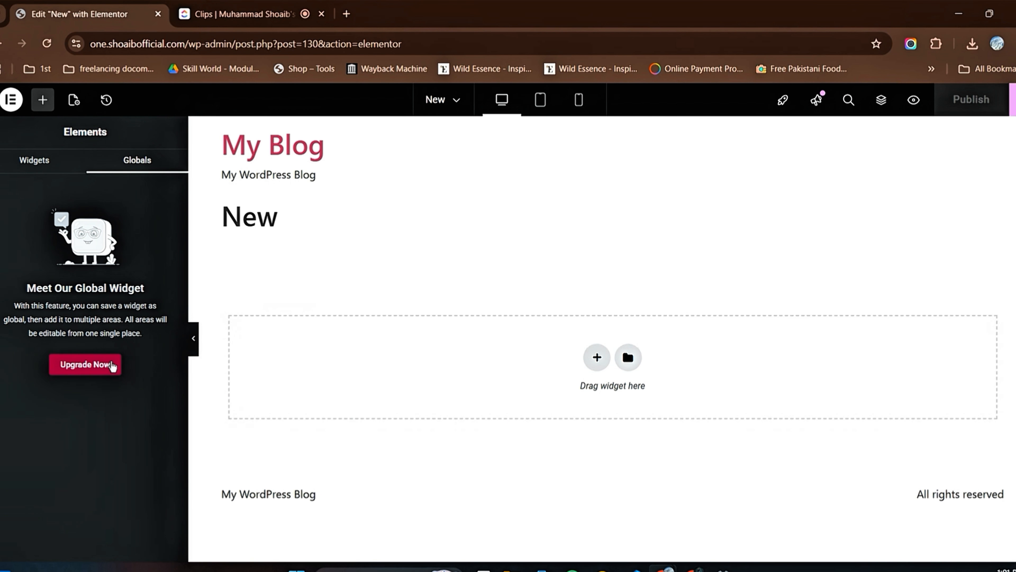
left_click(43, 162)
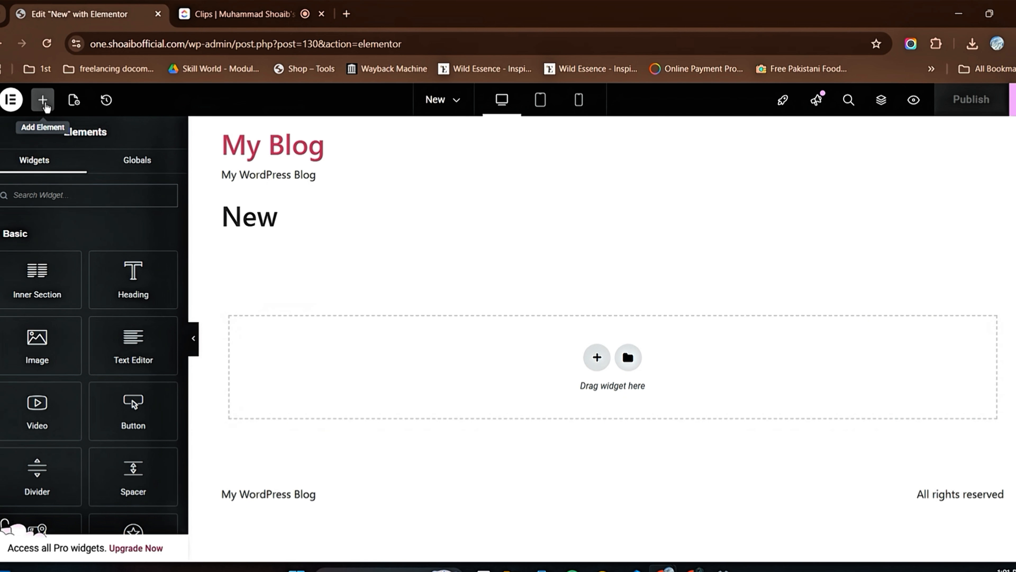
Step: Open the page settings of the New page and raise the browser zoom to 110%
left_click(74, 102)
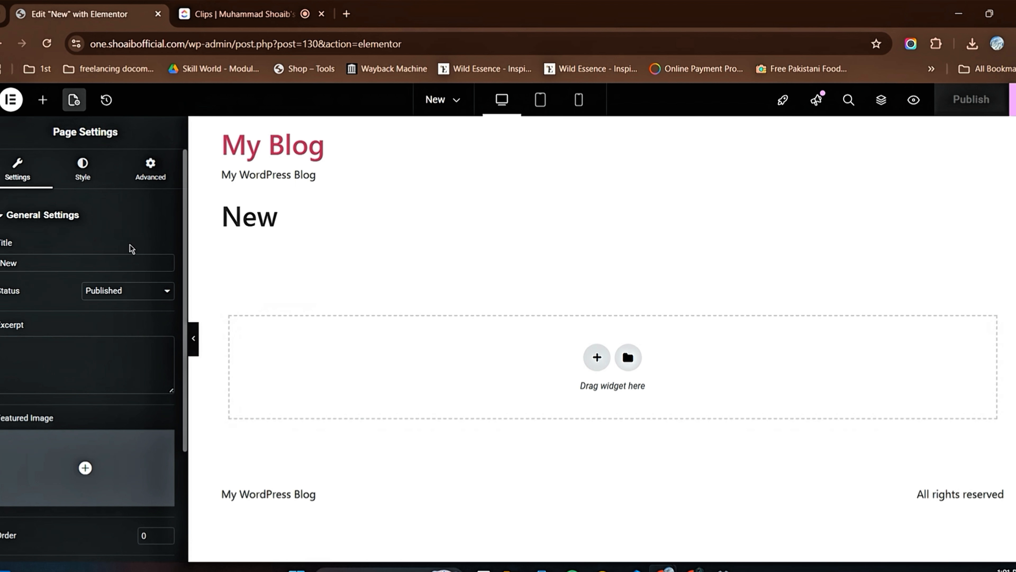
scroll(118, 248, "down", 3)
scroll(97, 325, "down", 1)
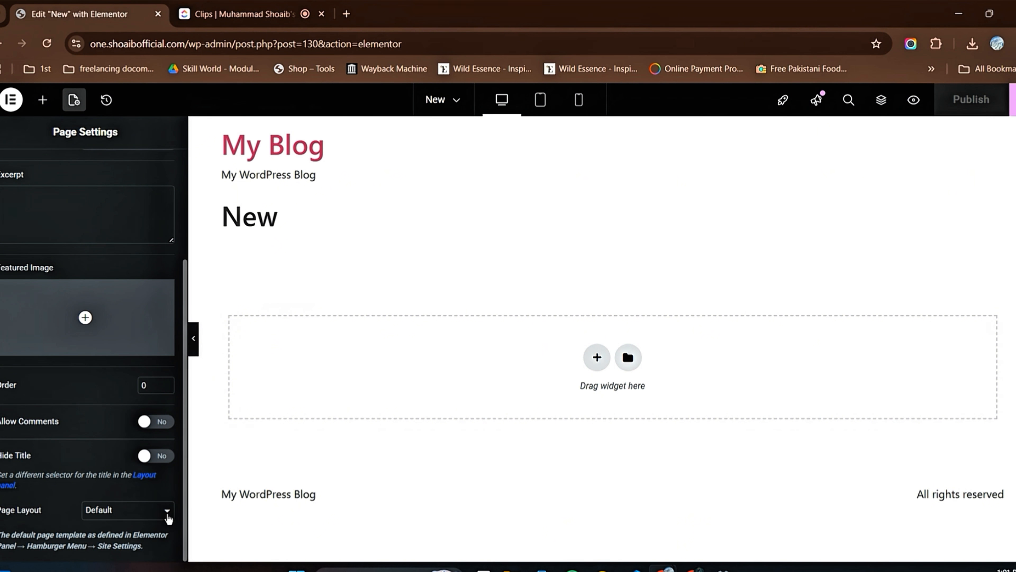
left_click(1012, 44)
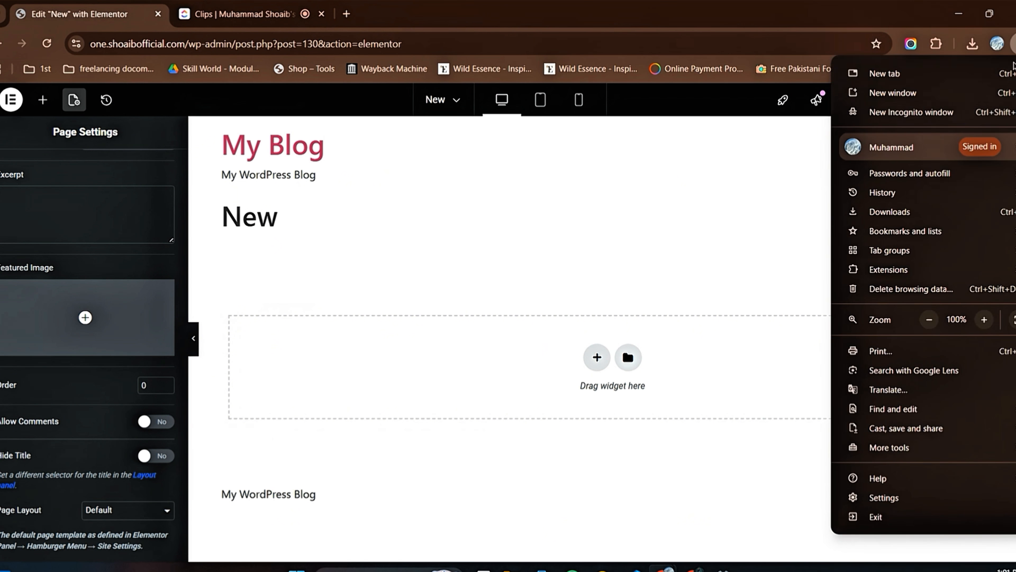
left_click(985, 319)
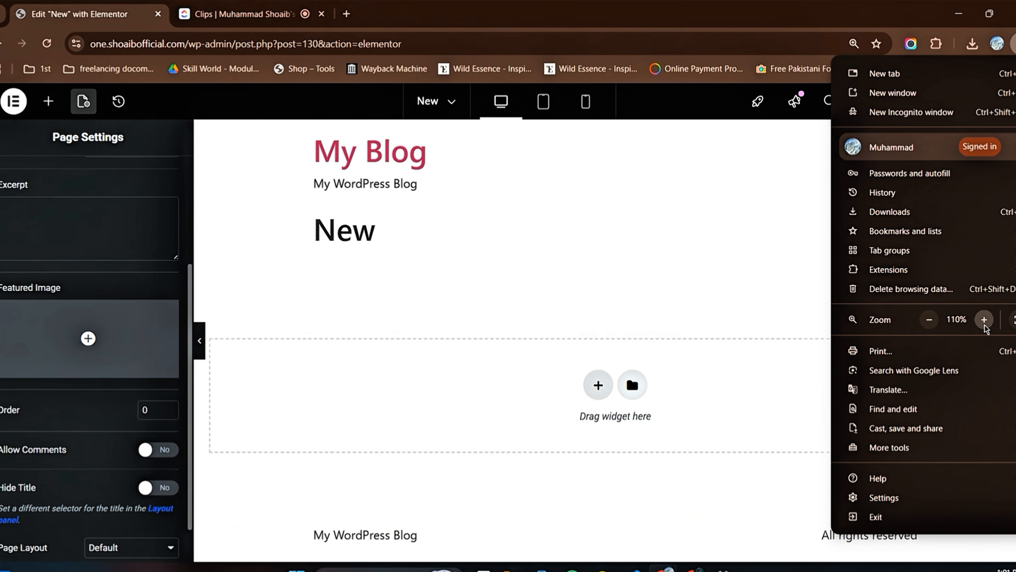
left_click(123, 285)
Step: Set the page layout to Elementor Canvas and publish the page
scroll(123, 285, "down", 1)
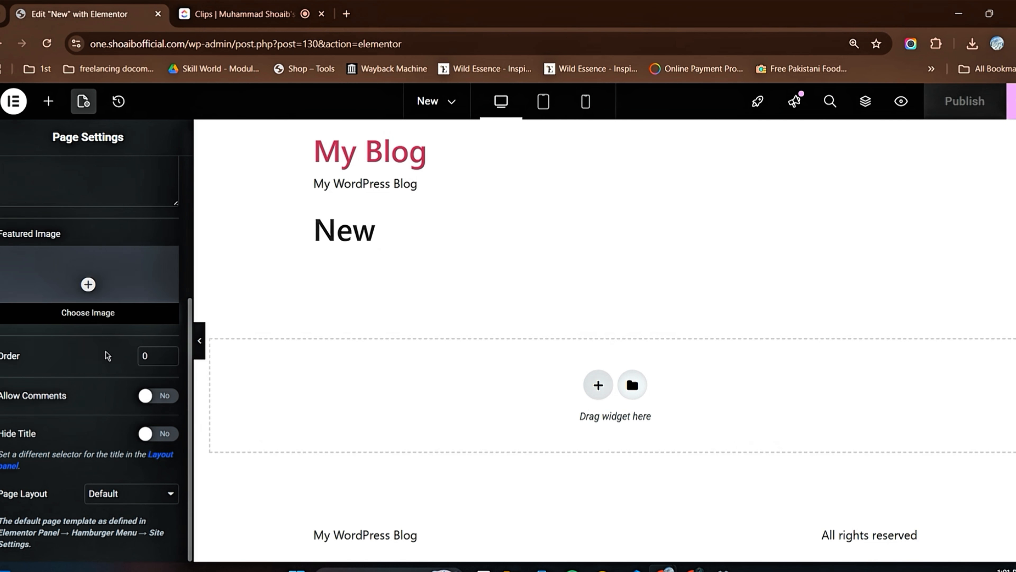
left_click(148, 493)
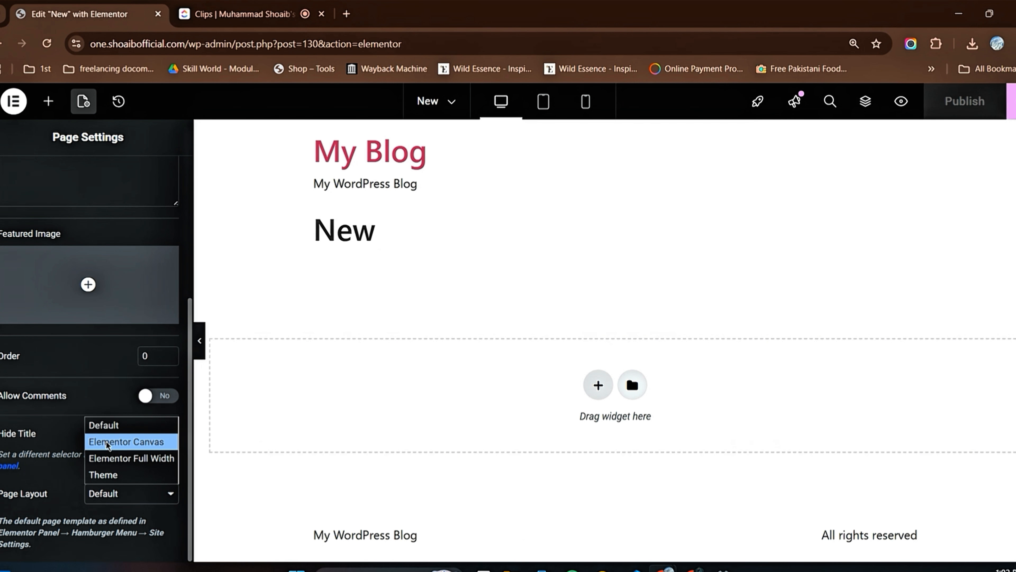
left_click(136, 442)
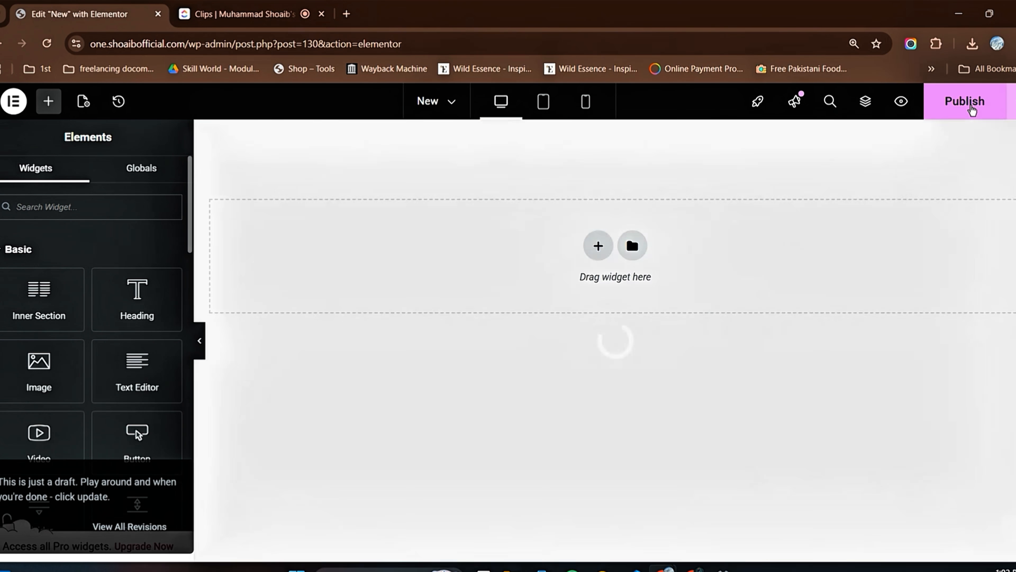
left_click(967, 104)
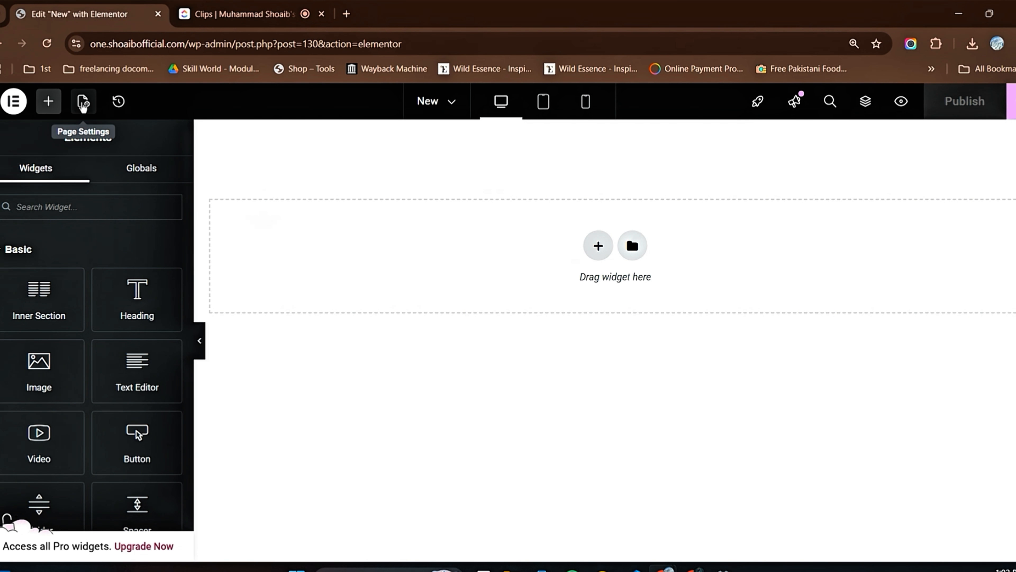
Step: Check the page settings down to Page Layout, then return to the elements and open the page's action history
left_click(83, 101)
scroll(141, 370, "down", 5)
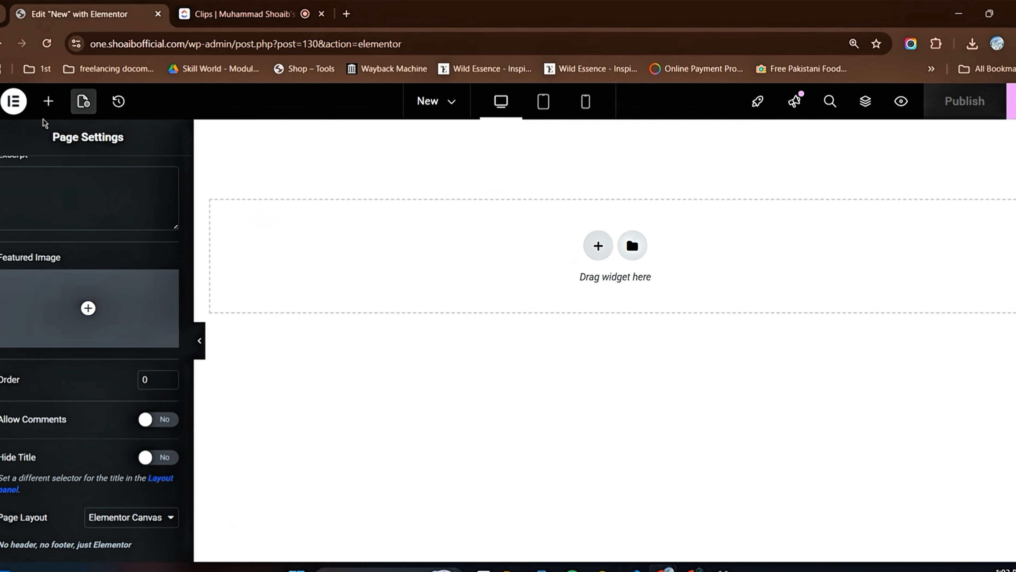
left_click(47, 110)
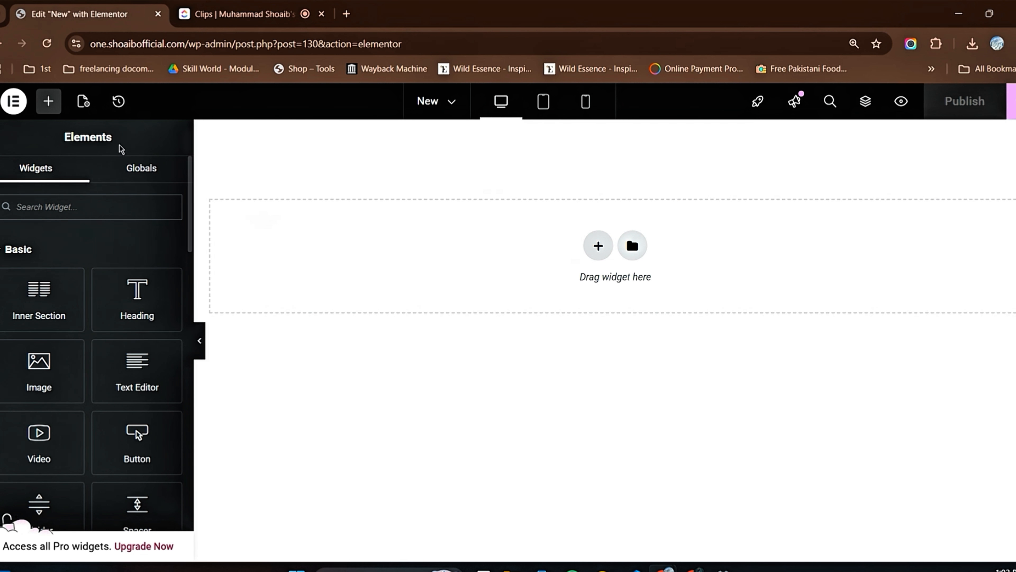
left_click(119, 102)
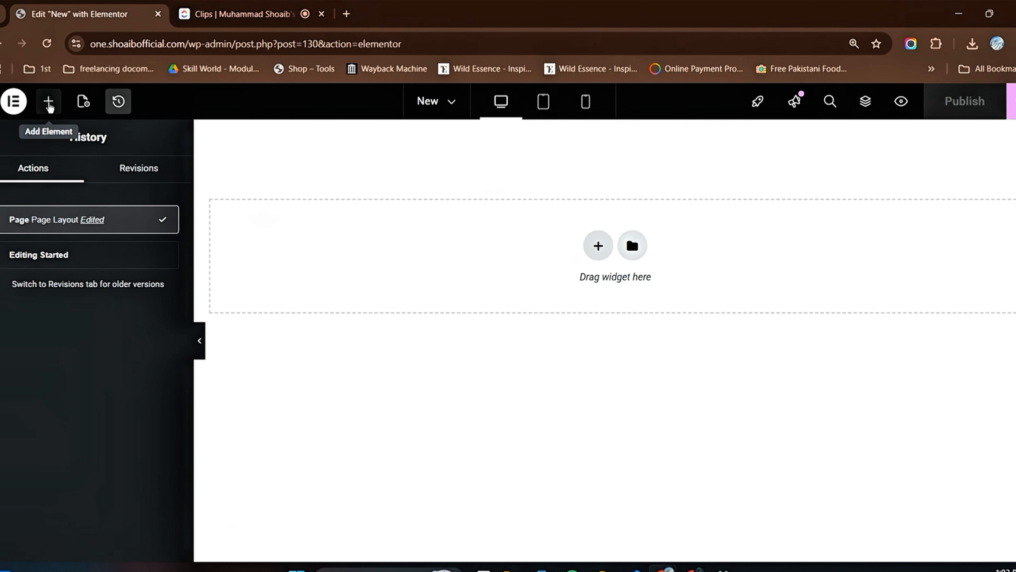
Step: Return to the widgets, preview the New page in a separate tab and go back to the editor
left_click(48, 107)
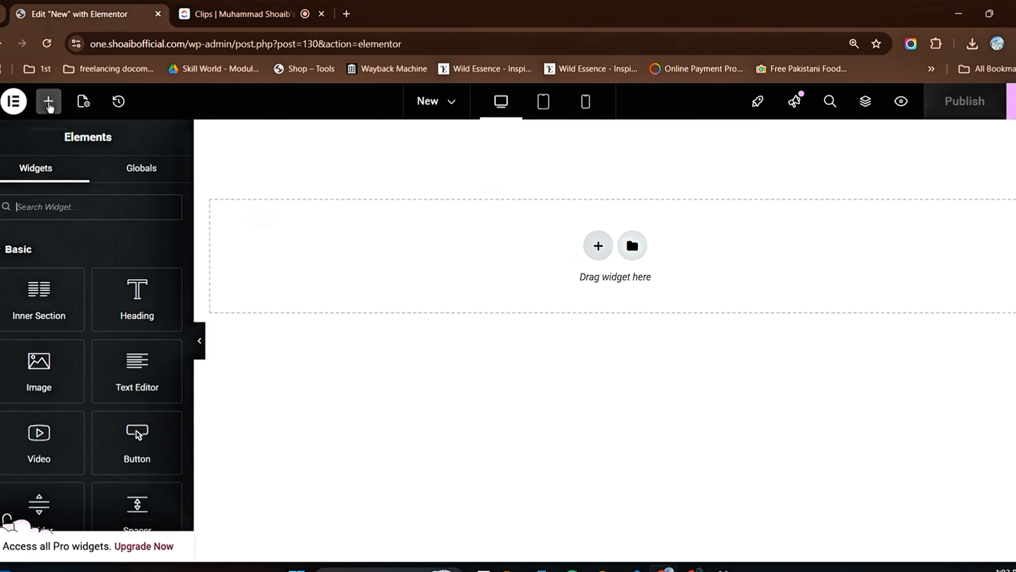
left_click(218, 15)
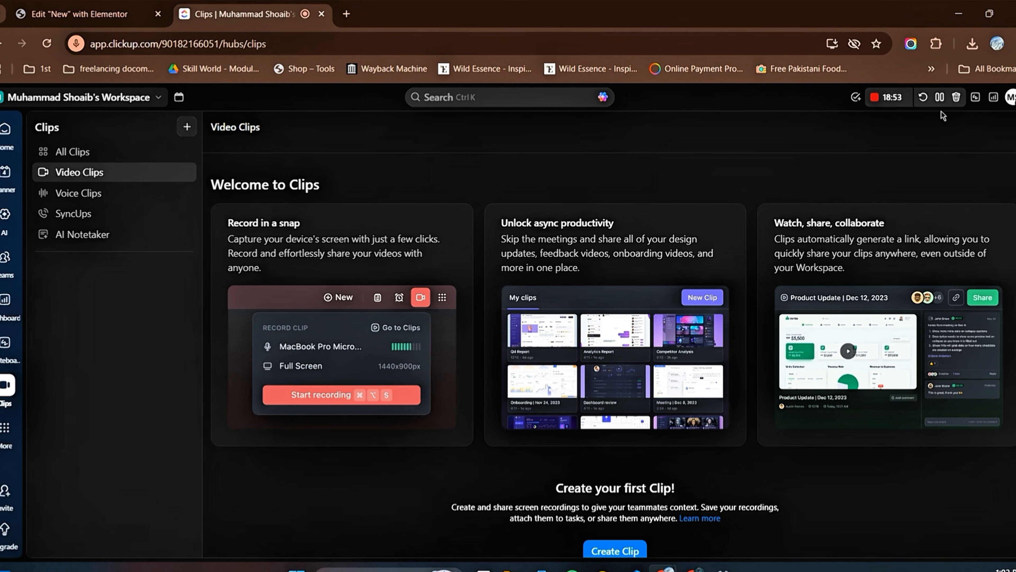
left_click(106, 5)
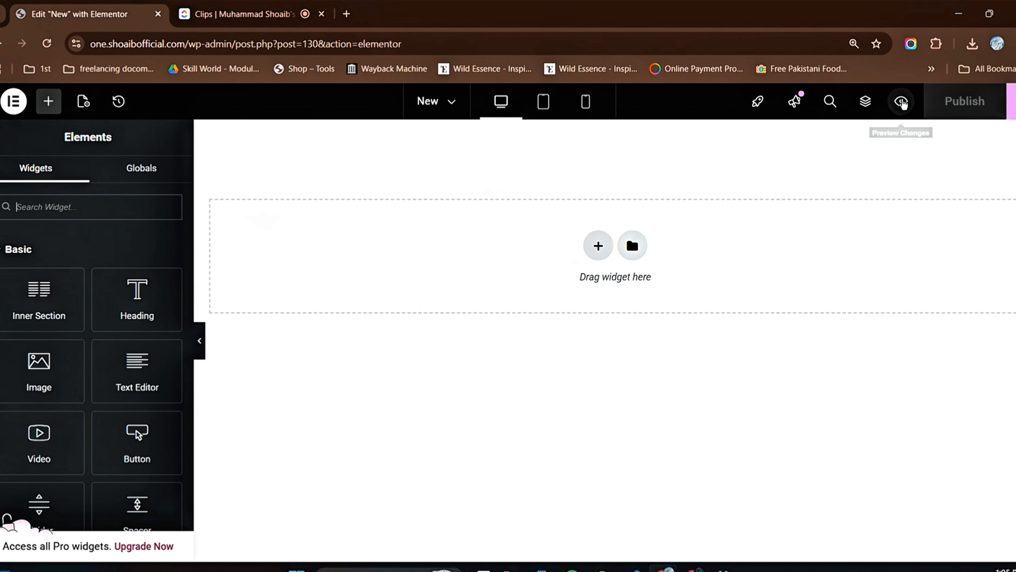
left_click(901, 103)
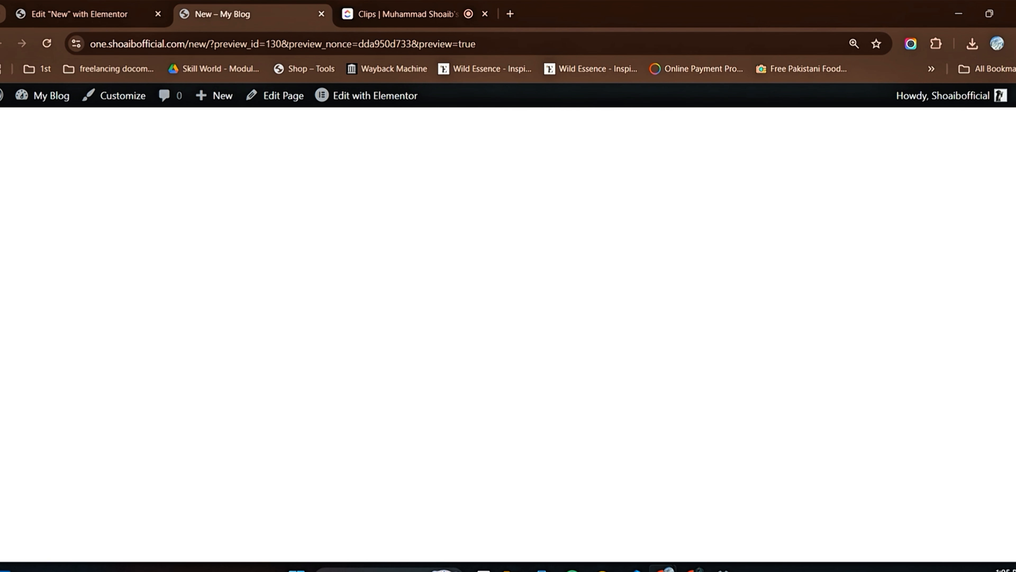
left_click(54, 15)
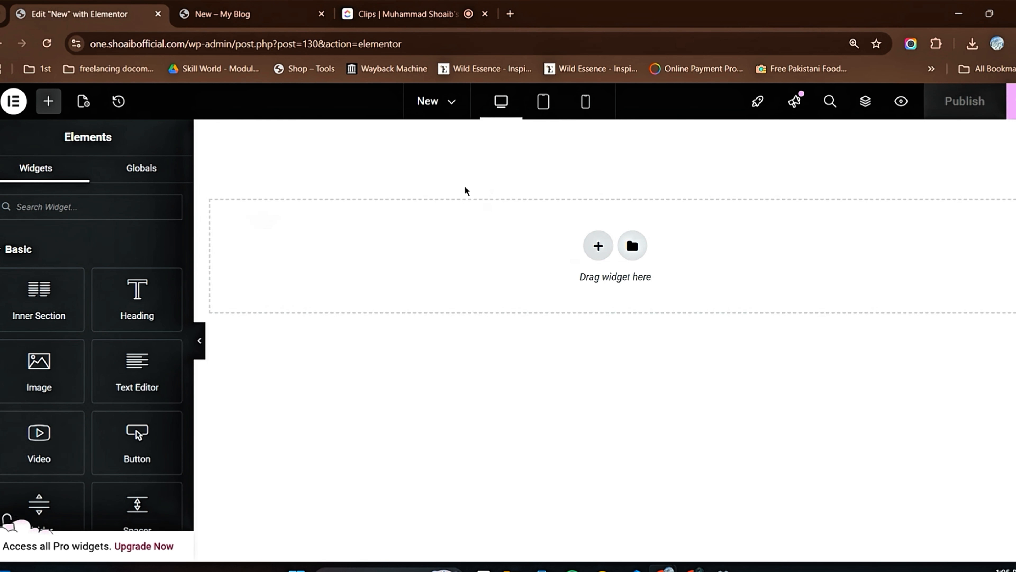
Step: Add a section with two equal columns to the page and look through its layout settings
left_click(598, 248)
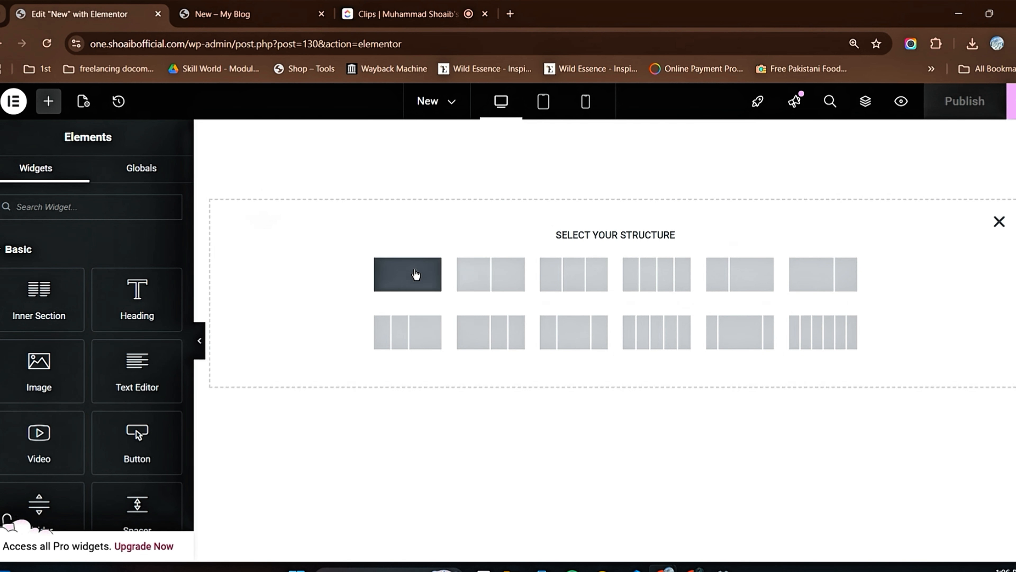
left_click(491, 279)
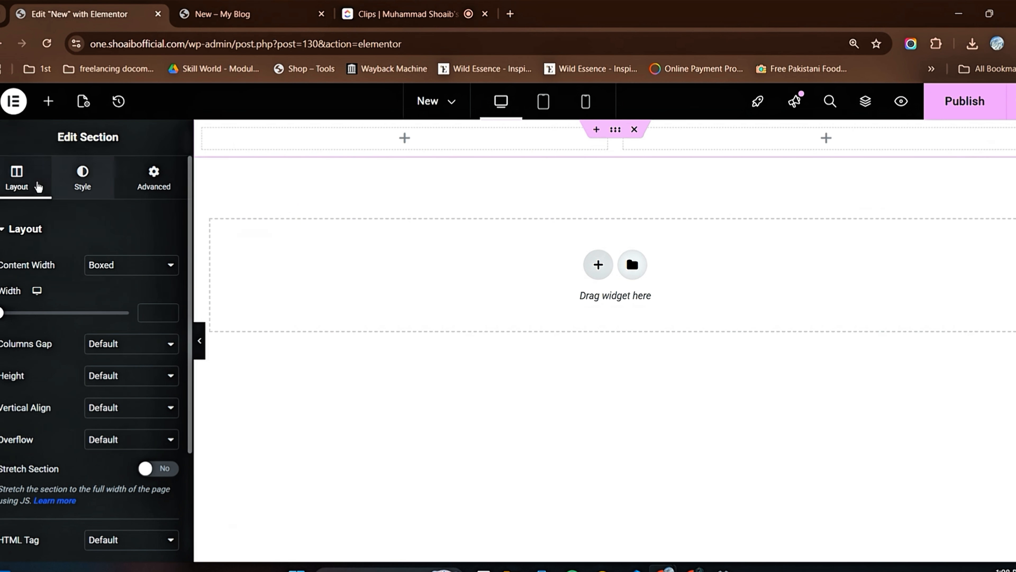
left_click(48, 104)
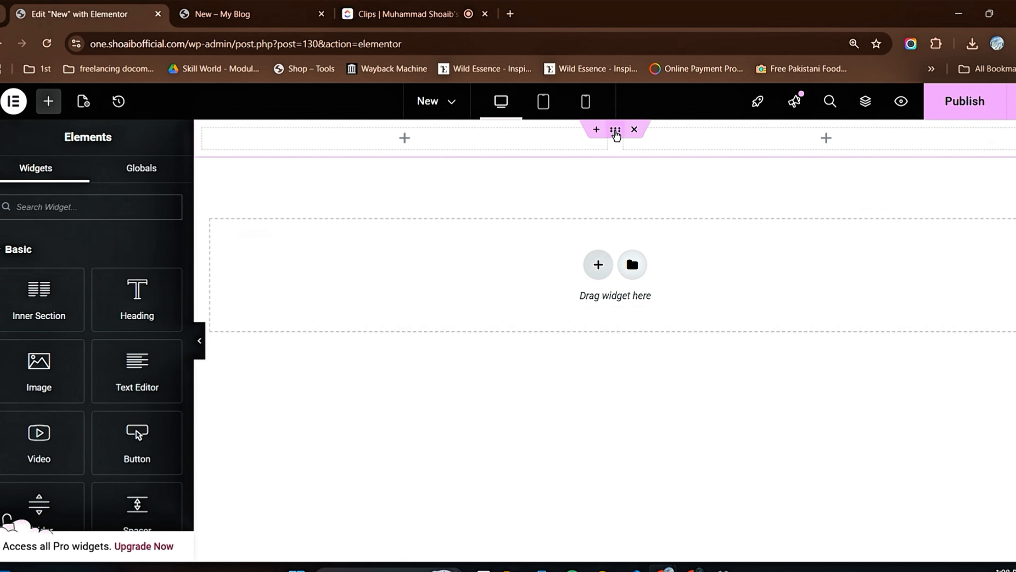
left_click(615, 129)
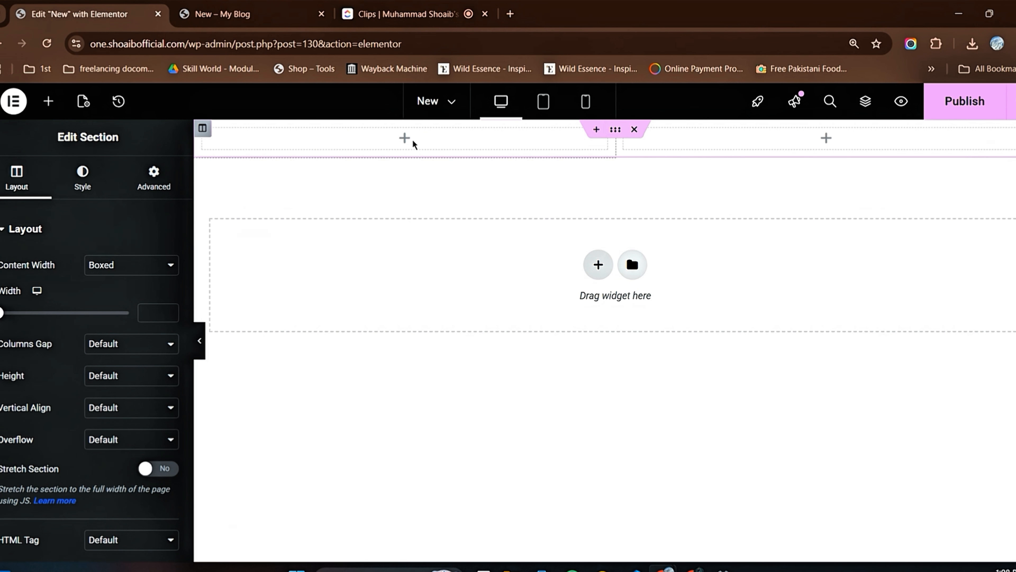
scroll(71, 251, "down", 3)
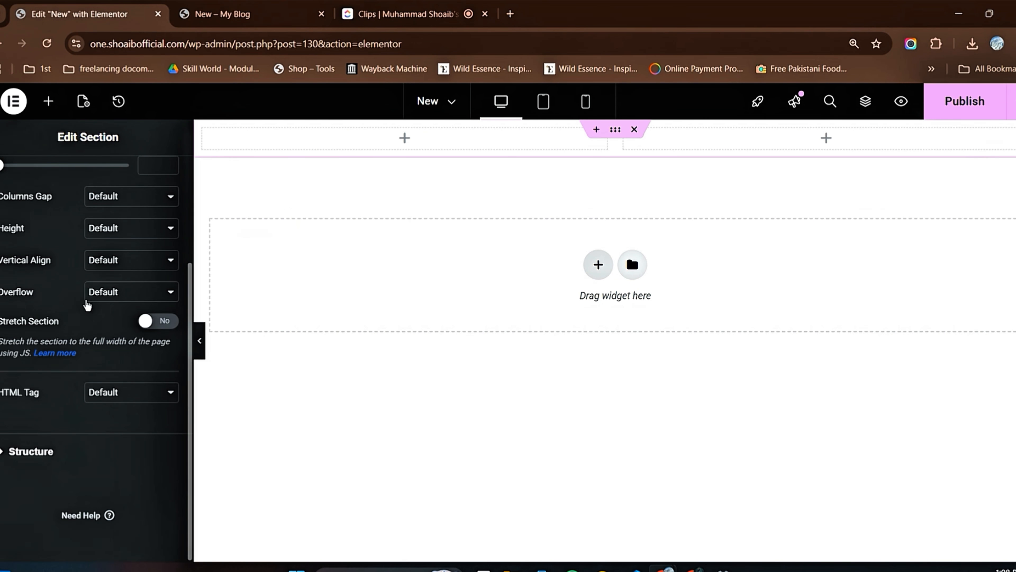
scroll(86, 303, "up", 3)
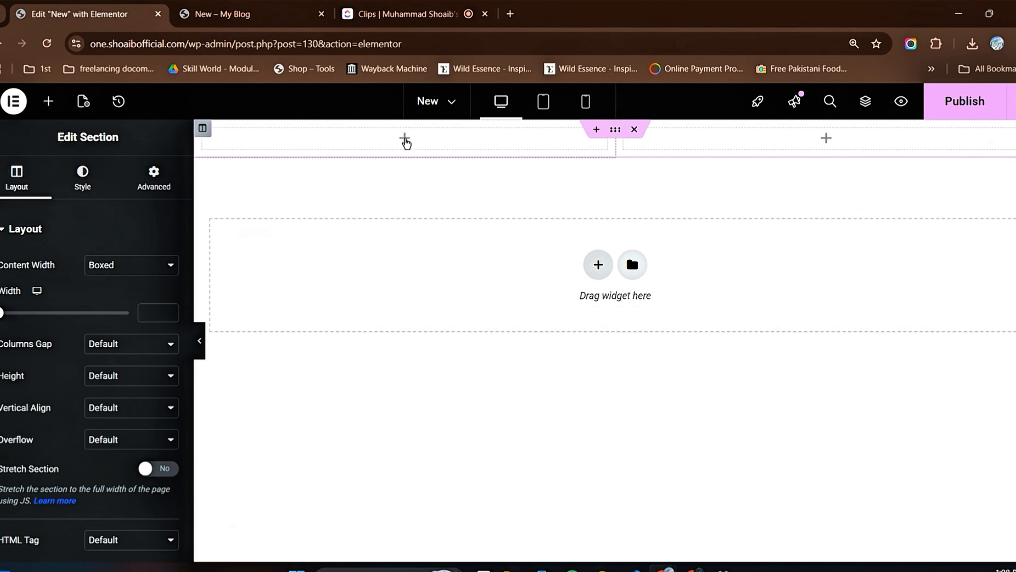
Step: Try adding a Heading widget to the section's left column and delete it again
left_click(405, 139)
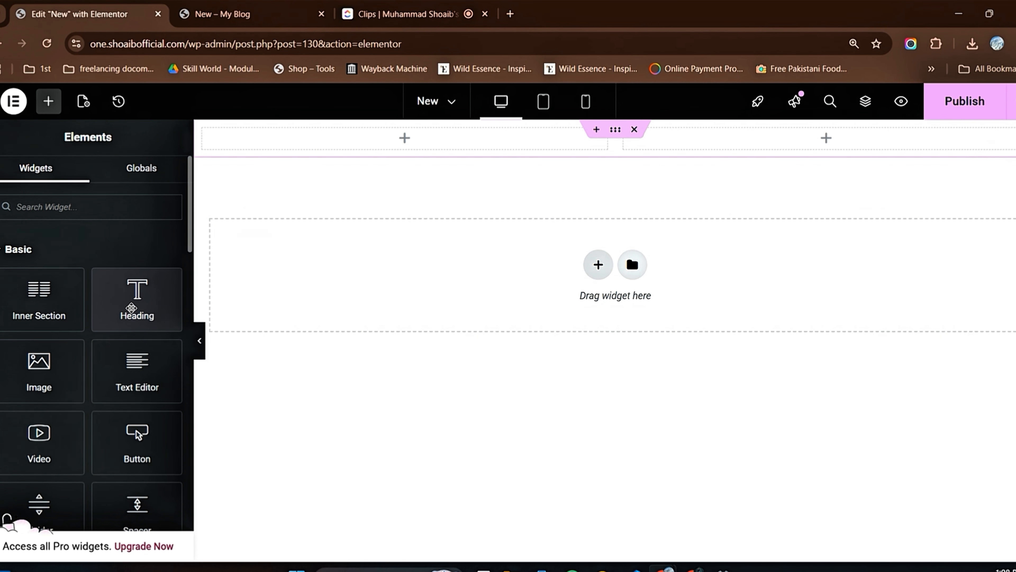
left_click_drag(131, 308, 385, 138)
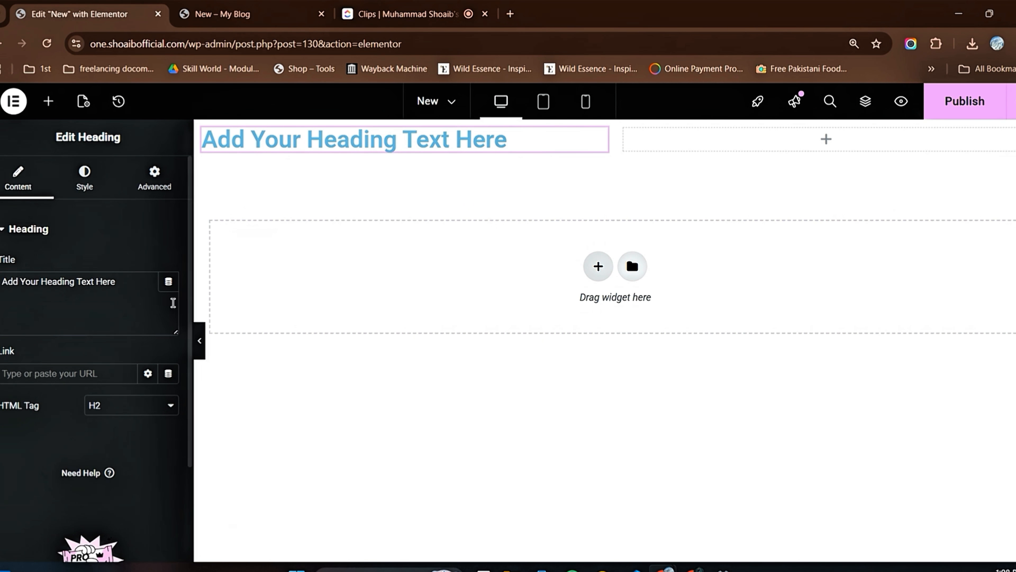
left_click(46, 104)
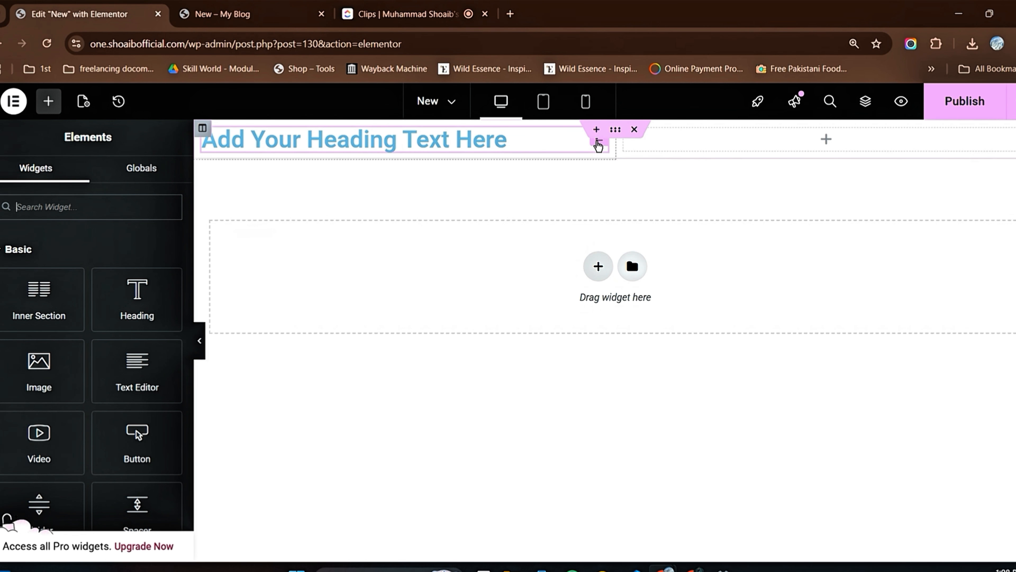
right_click(598, 142)
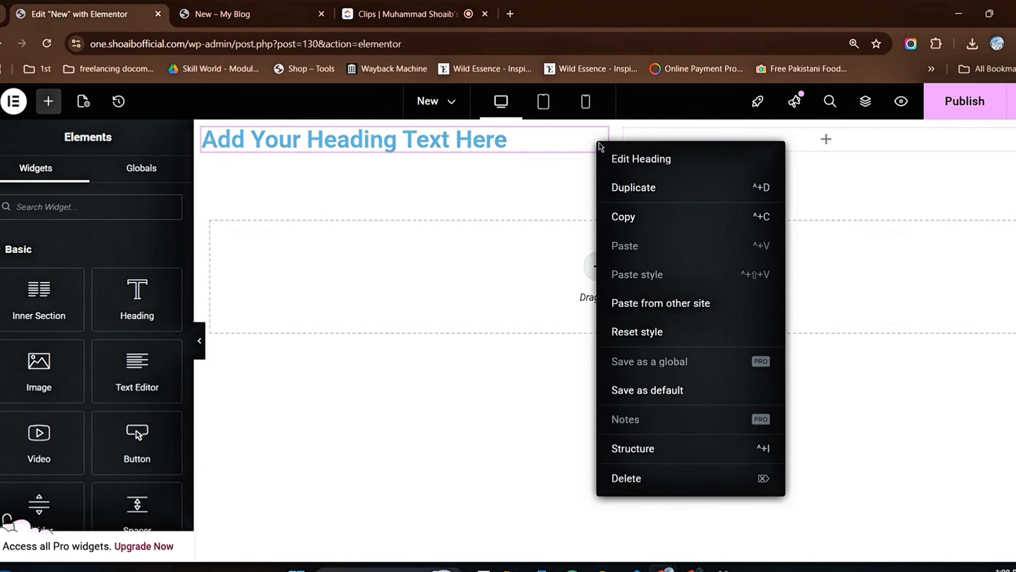
left_click(621, 479)
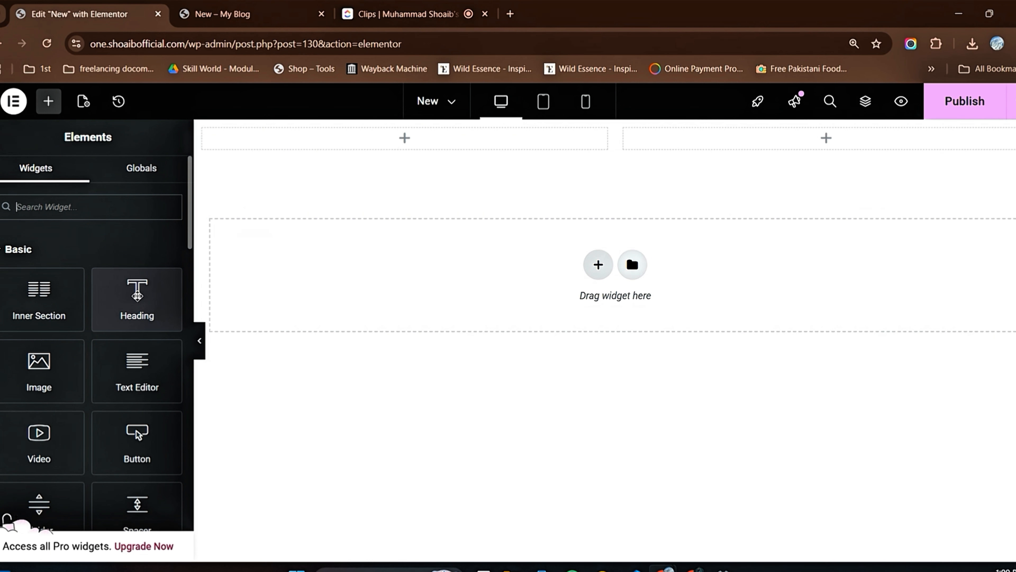
Step: Add a Heading widget to the left column and place an Image widget above it
left_click_drag(138, 296, 400, 129)
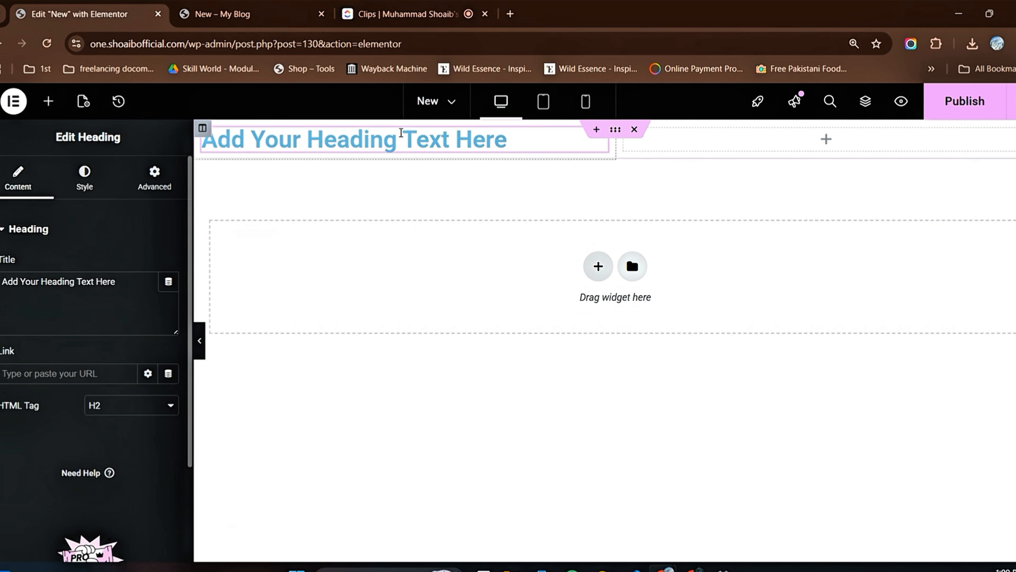
left_click(48, 102)
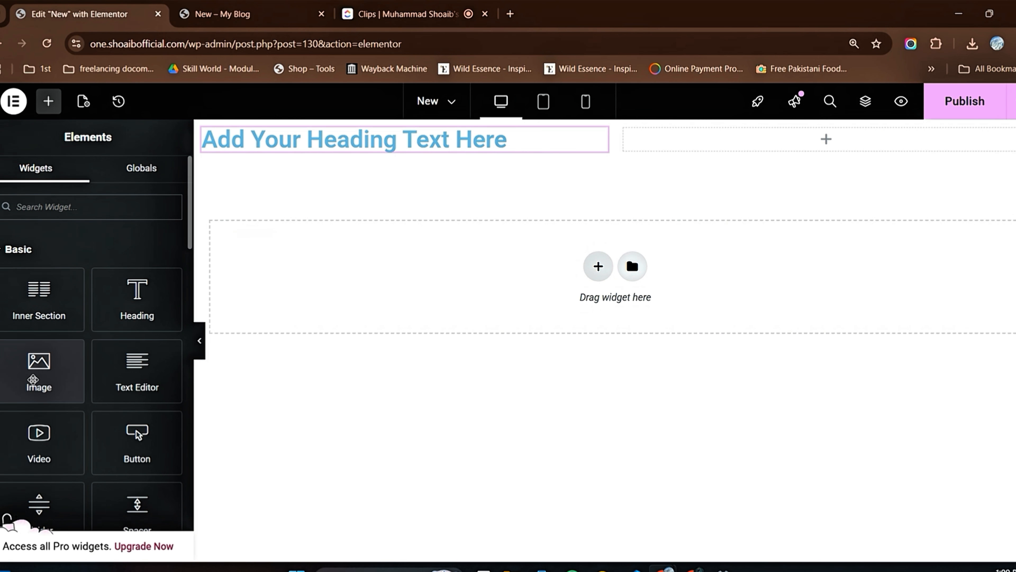
left_click_drag(33, 379, 352, 130)
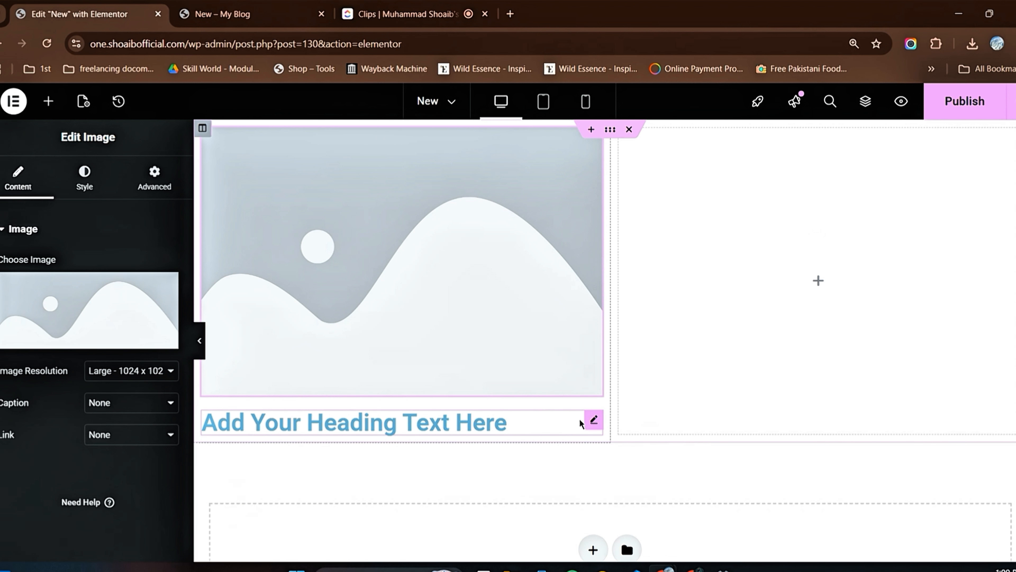
Step: Move the heading above the image in the left column
triple_click(558, 418)
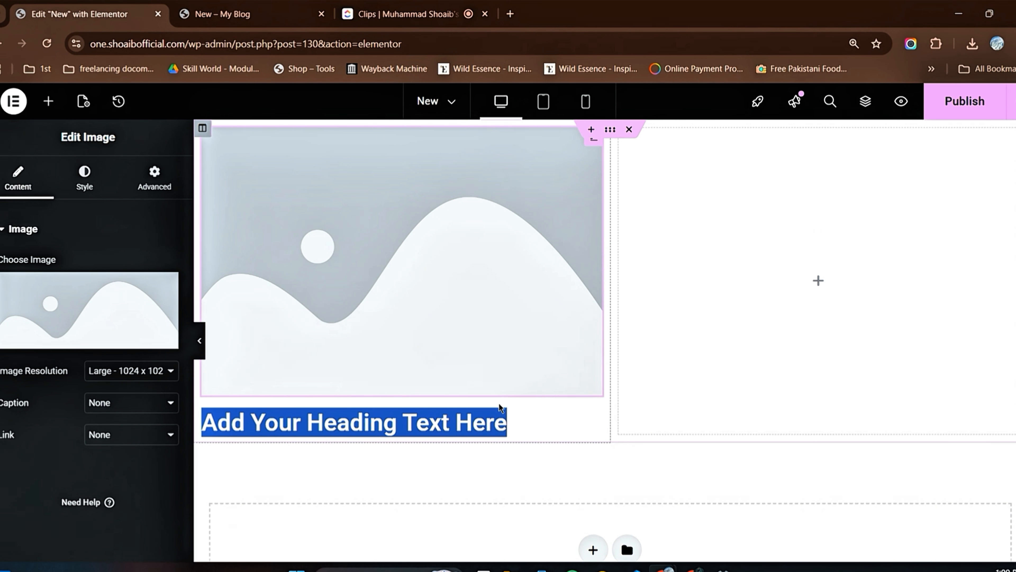
left_click(500, 410)
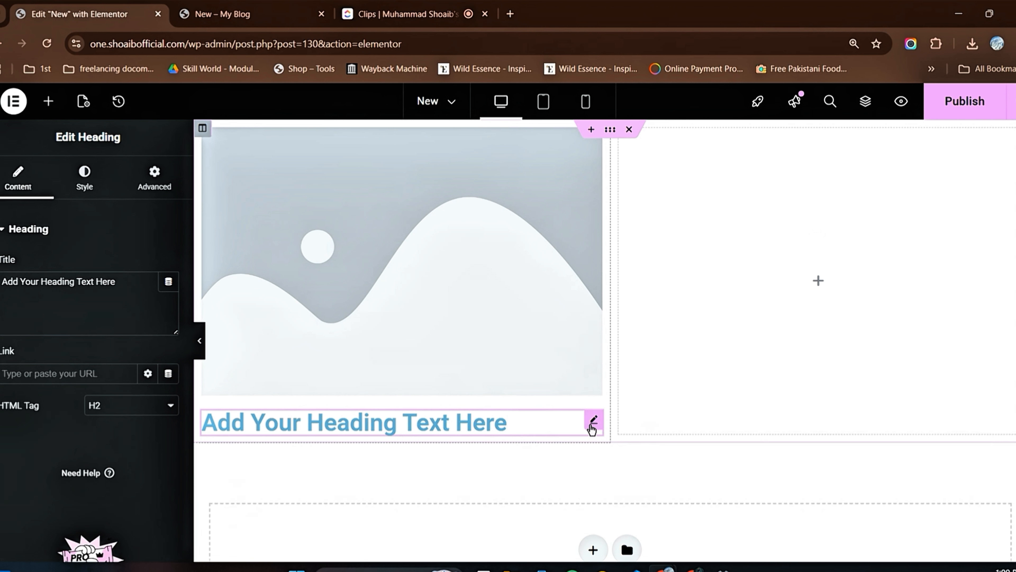
mouse_move(594, 422)
left_mouse_down()
mouse_move(559, 206)
mouse_move(477, 130)
mouse_move(422, 117)
left_mouse_up()
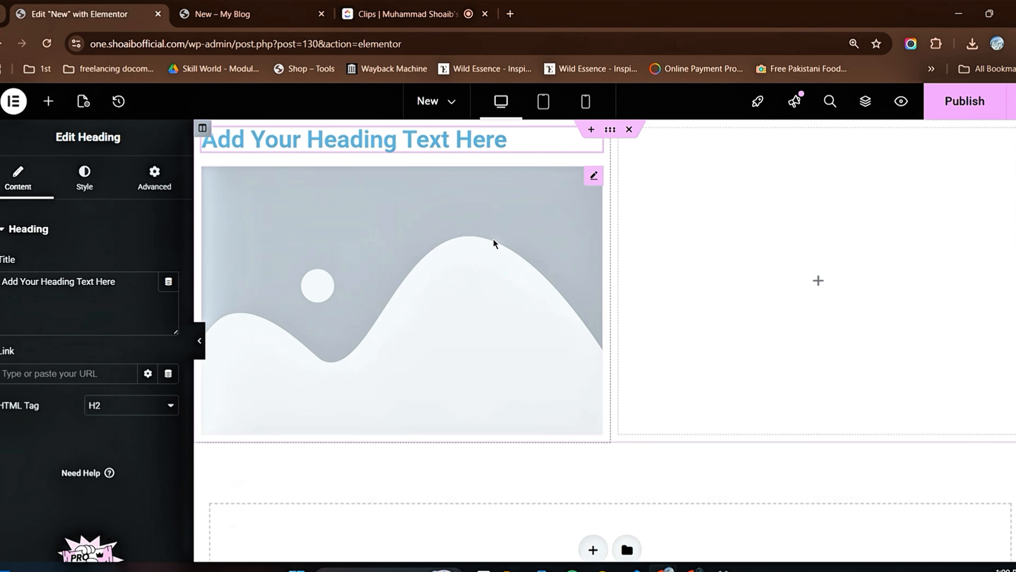
Step: Set the Image widget to the blue car's rear-view photo from the media library
left_click(478, 242)
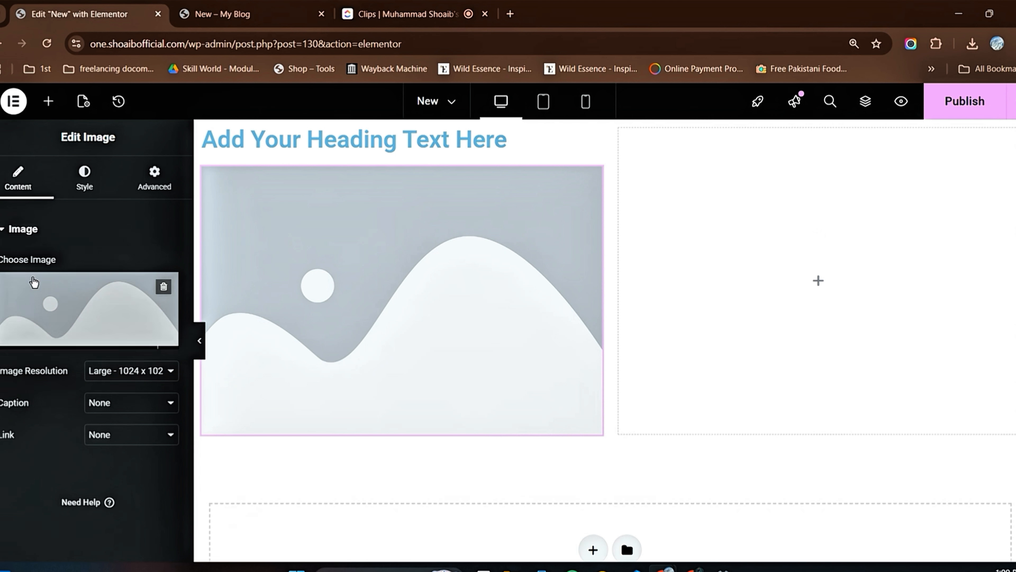
mouse_move(61, 304)
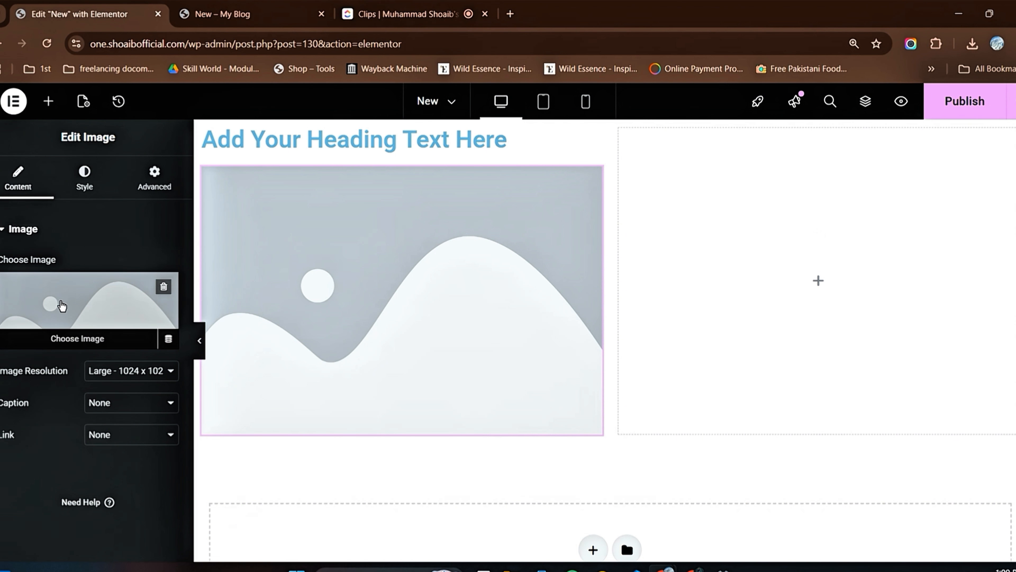
left_click(85, 341)
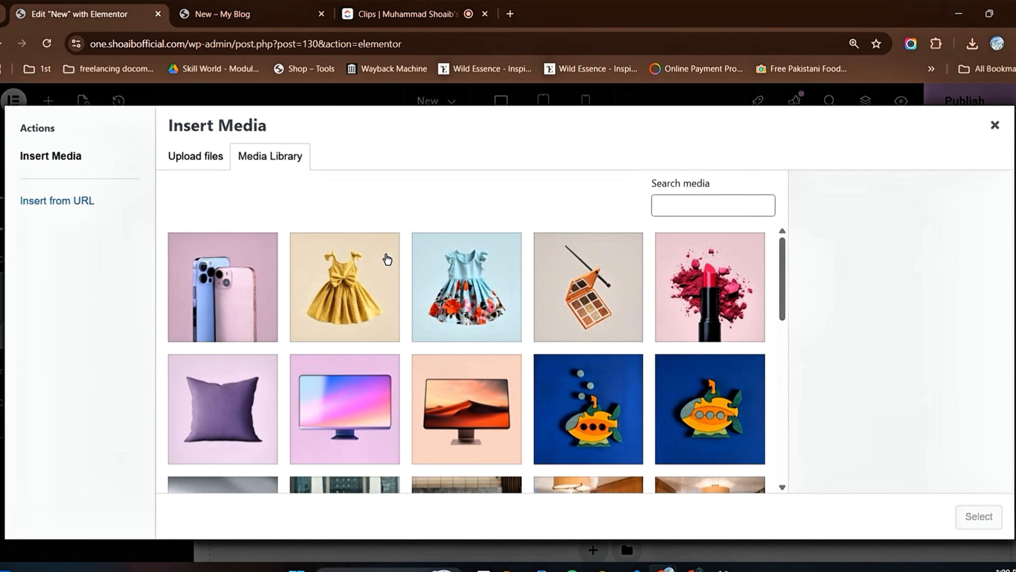
scroll(537, 320, "down", 5)
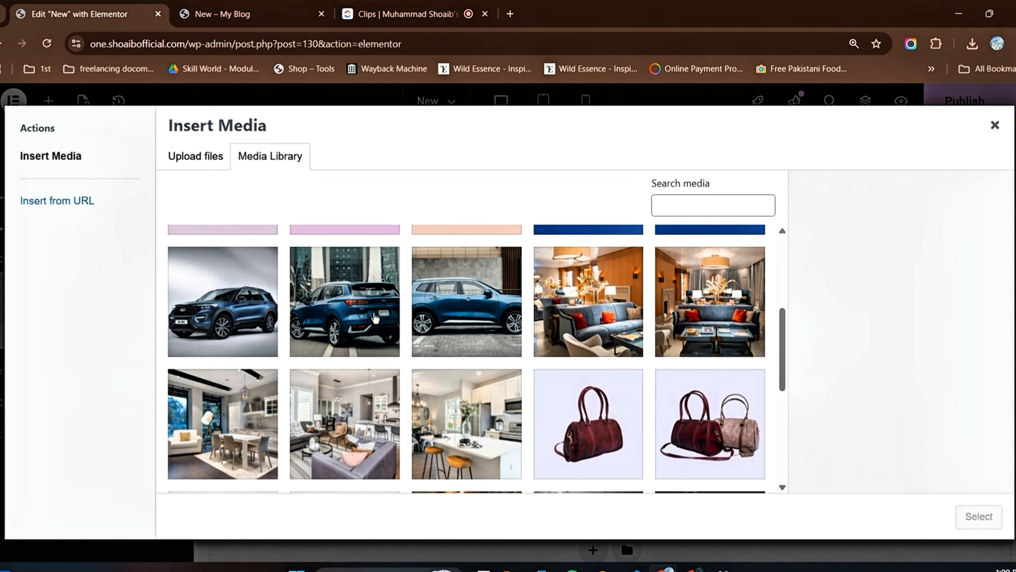
left_click(358, 314)
left_click(983, 523)
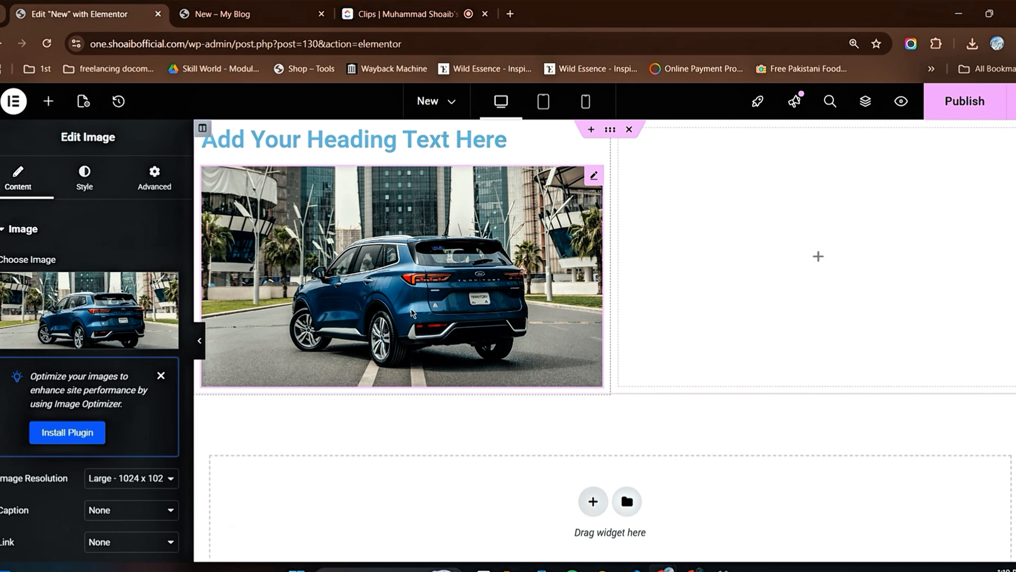
Step: Remove the car photo from the Image widget and upload 250stacked.png from the site pics folder to the media library
mouse_move(90, 334)
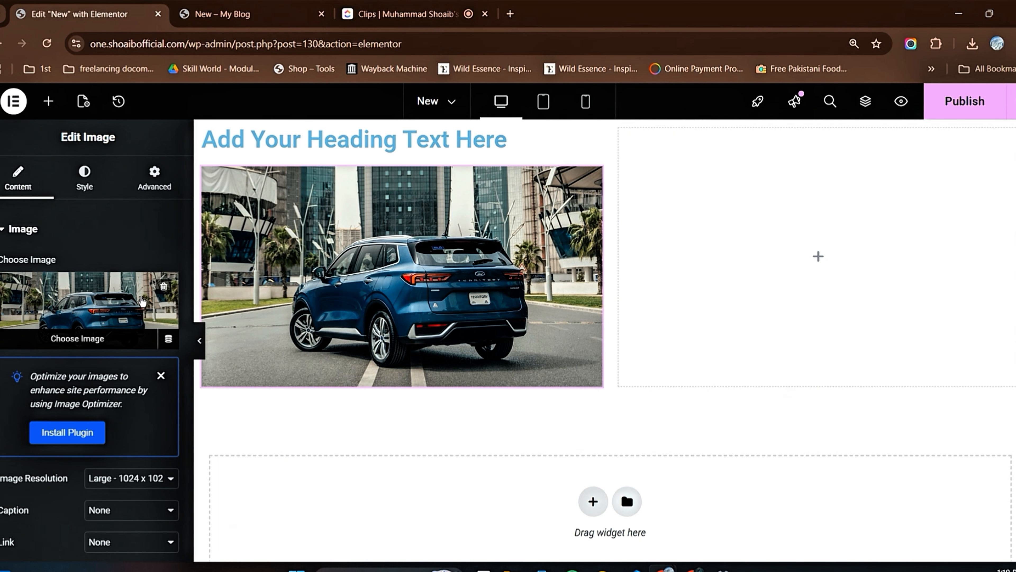
left_click(164, 289)
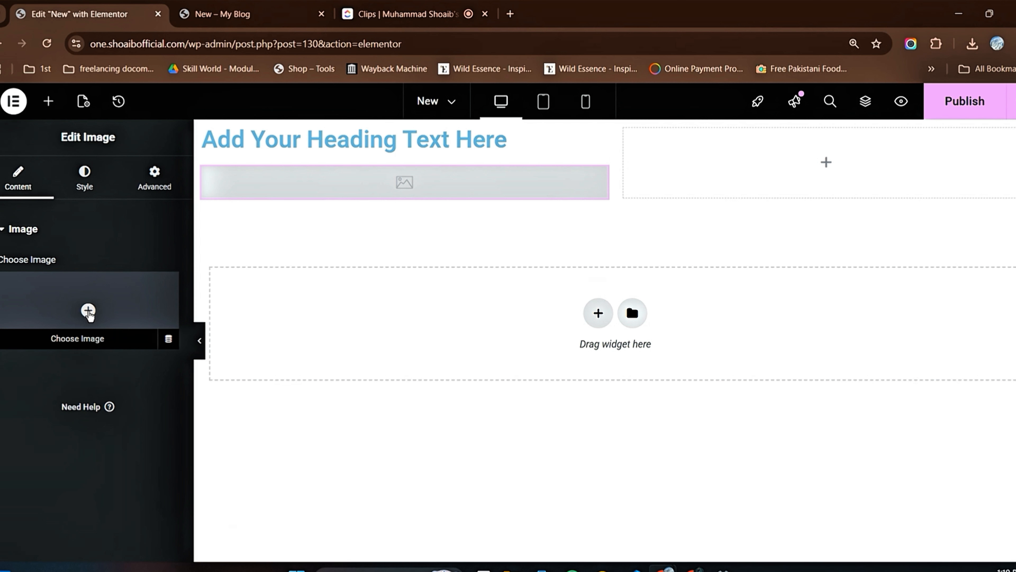
left_click(88, 312)
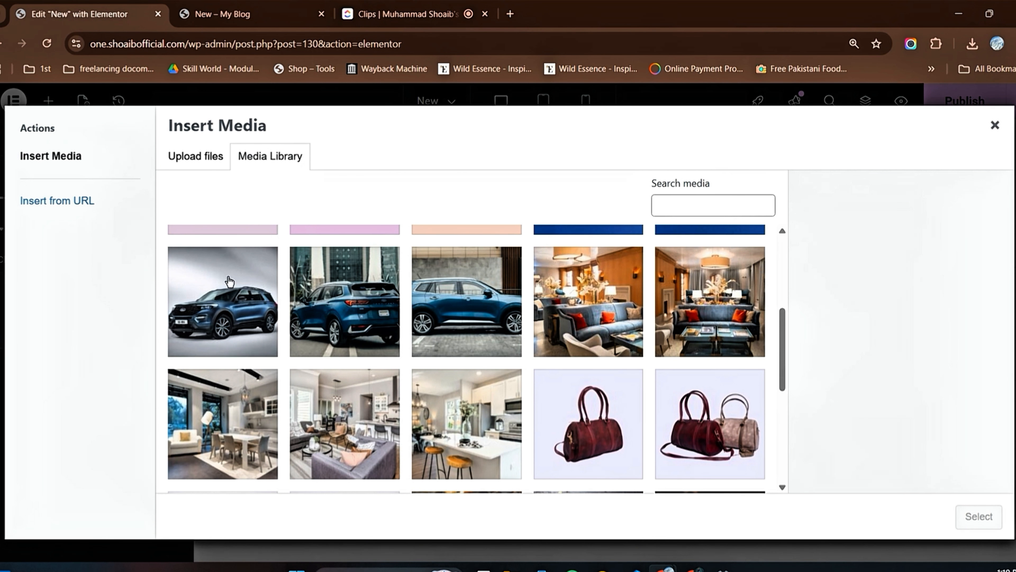
left_click(203, 160)
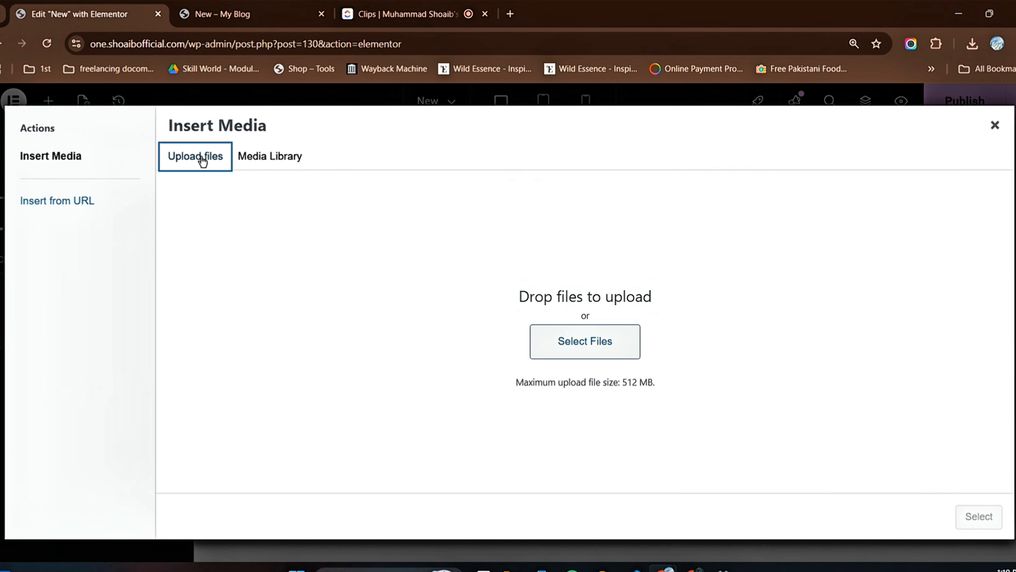
left_click(573, 344)
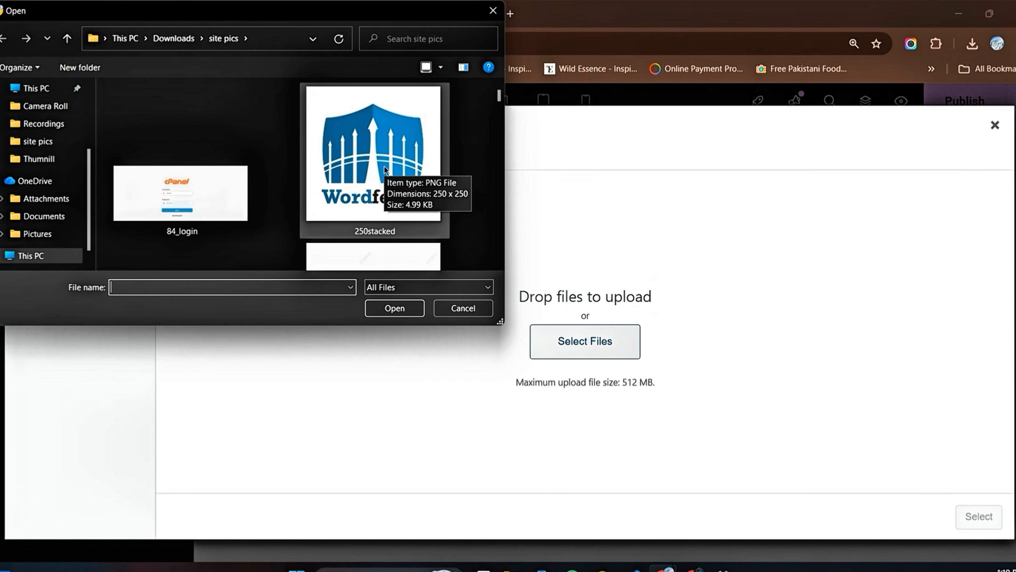
left_click(395, 178)
left_click(412, 312)
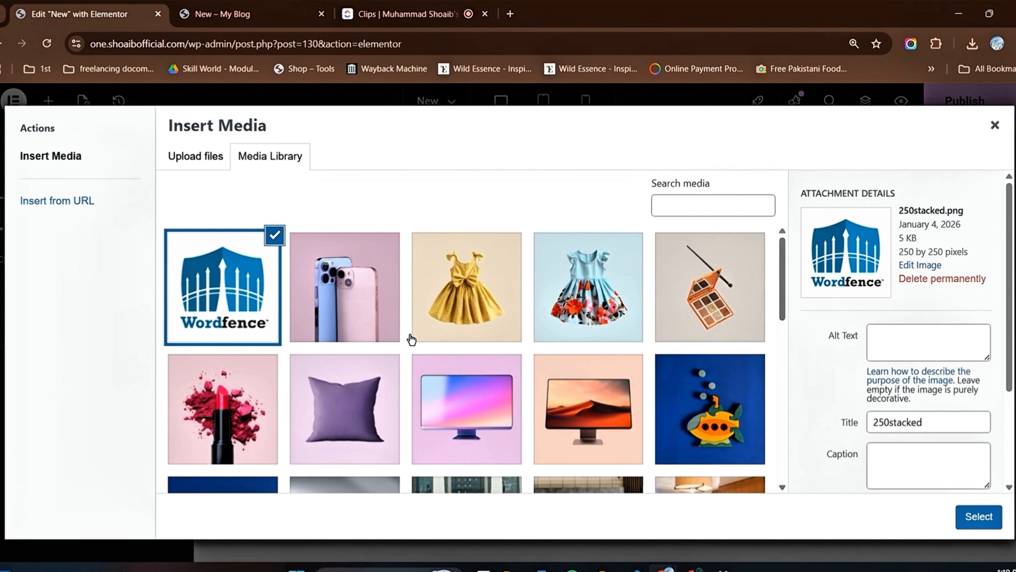
Step: Set the Image widget in the left column to car_01ss.jpg from the media library
scroll(454, 276, "down", 4)
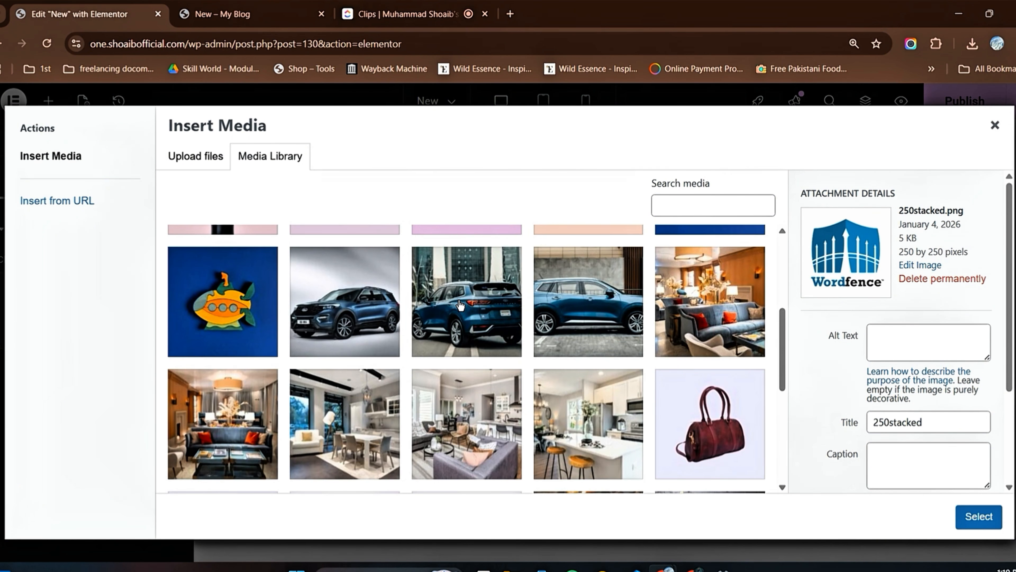
left_click(461, 306)
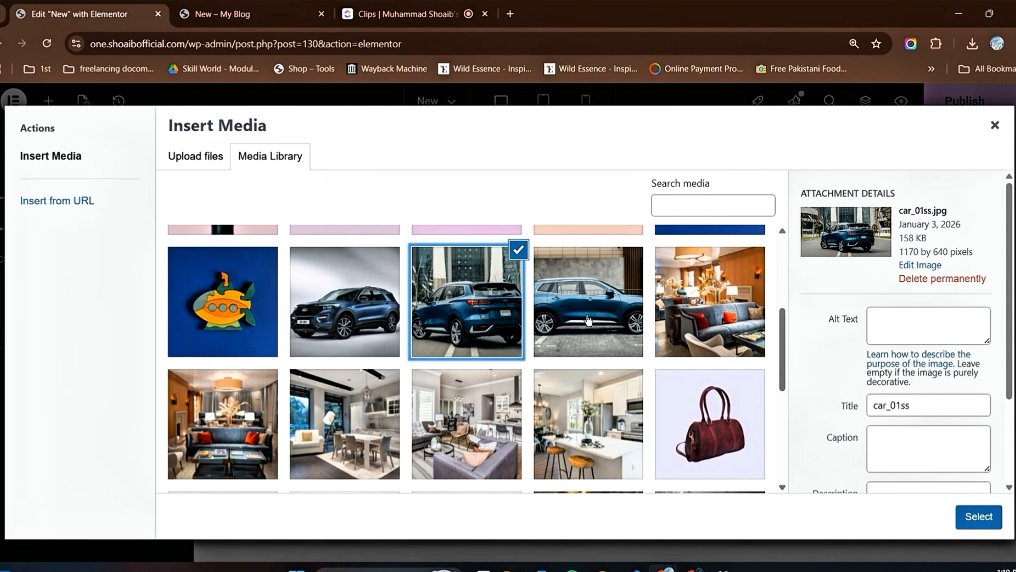
left_click(979, 518)
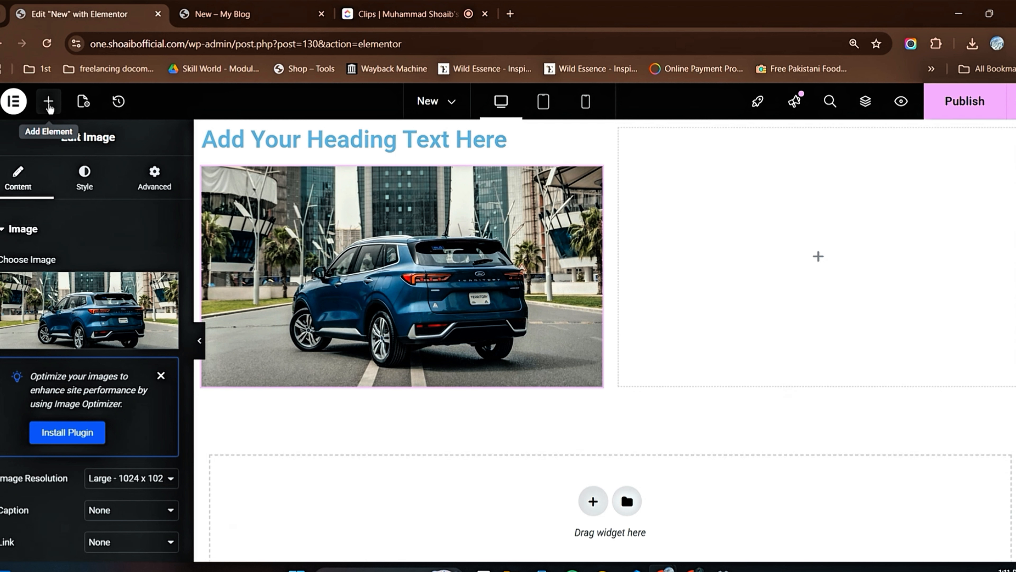
Step: Add a Button widget below the car image and set its text to "Get now"
left_click(48, 104)
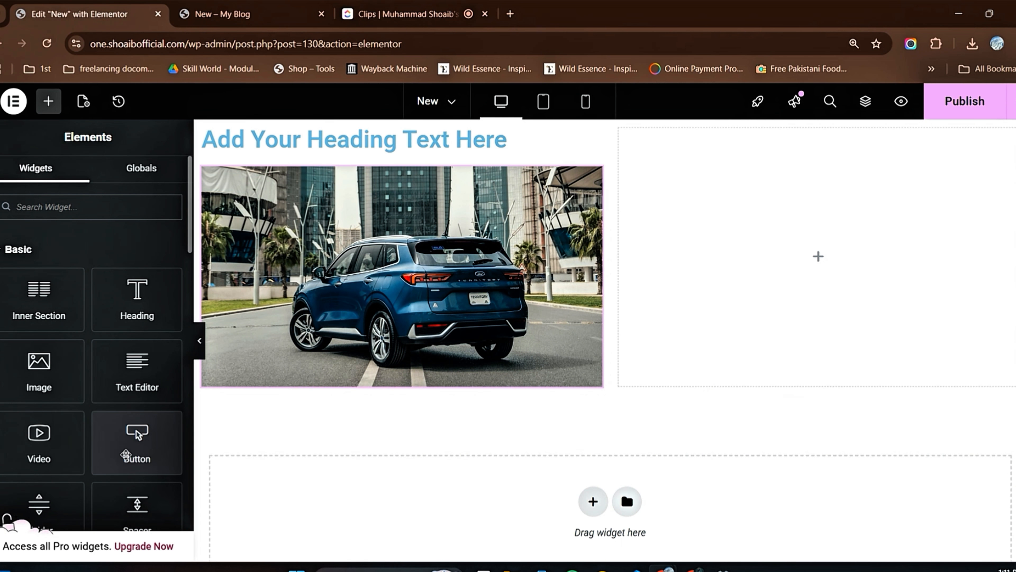
left_click_drag(125, 455, 393, 383)
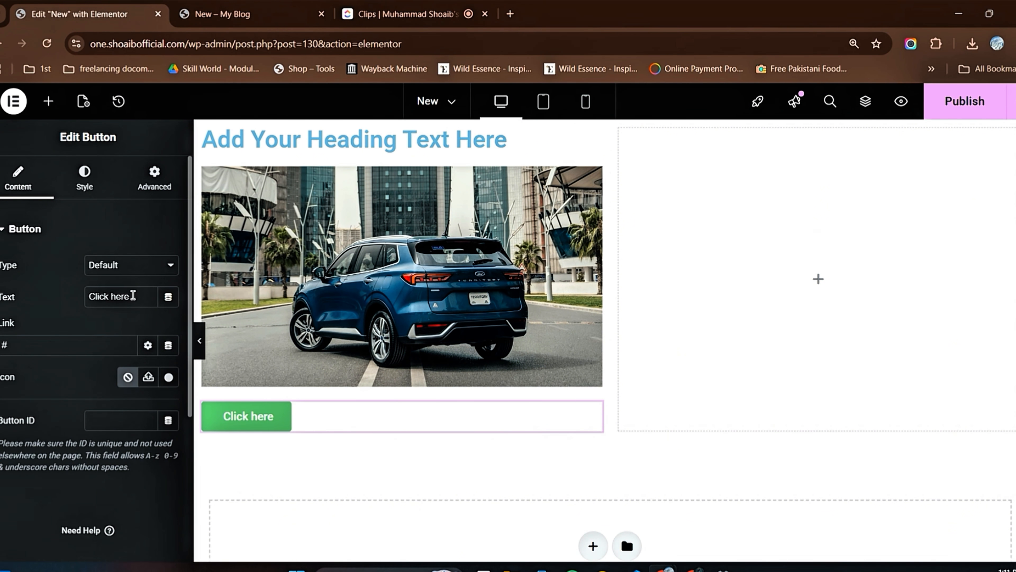
left_click_drag(133, 295, 79, 297)
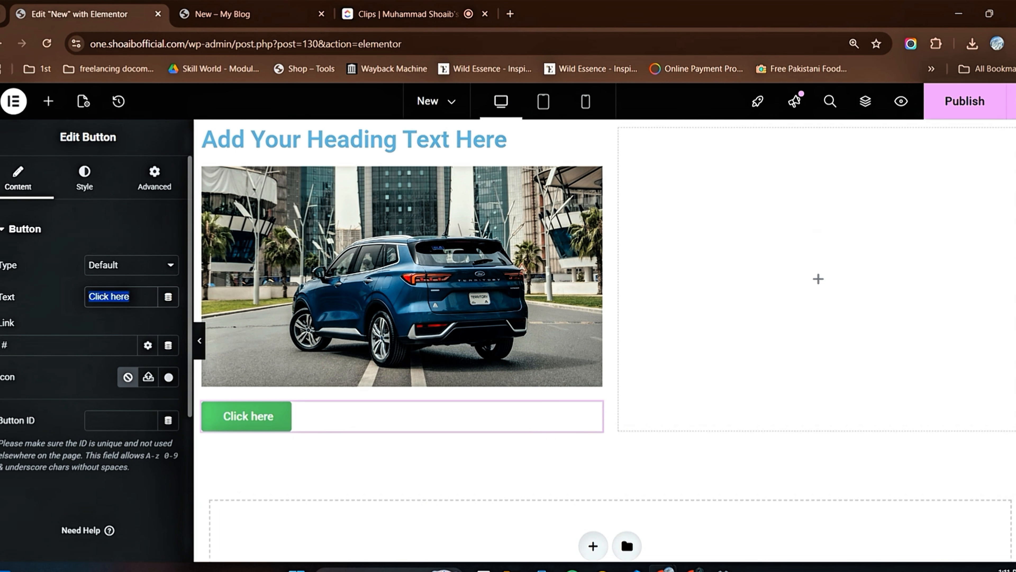
type("G")
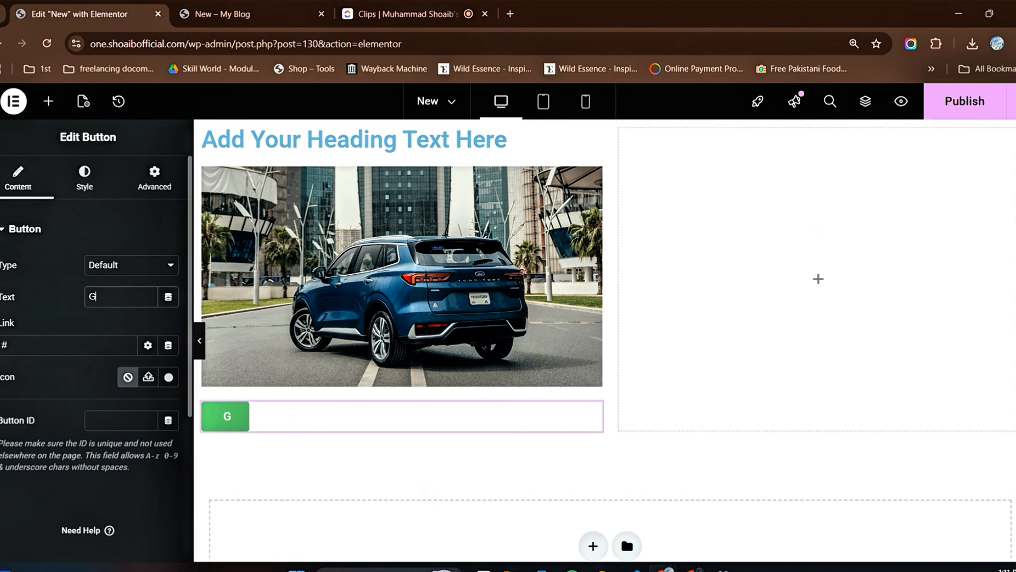
type("et now")
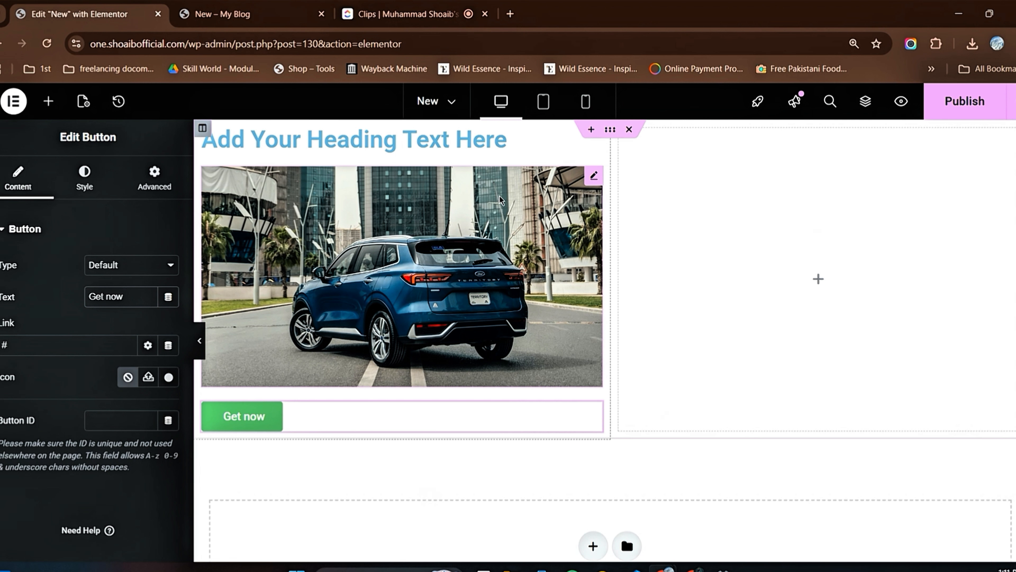
Step: Move the car image from the left column into the empty right column
left_click_drag(501, 200, 796, 168)
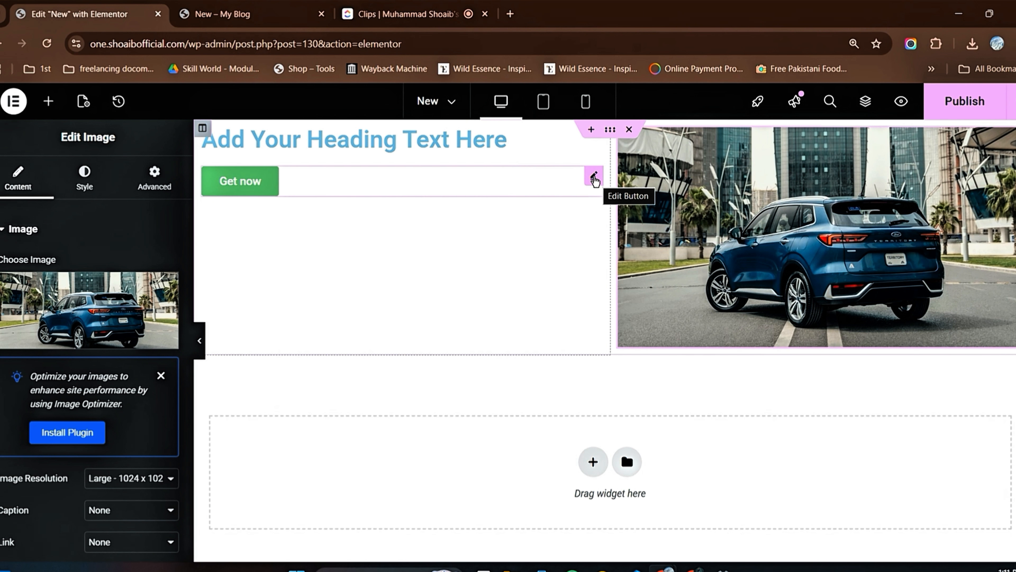
Step: Duplicate the "Get now" button in the left column and delete the copy
right_click(595, 181)
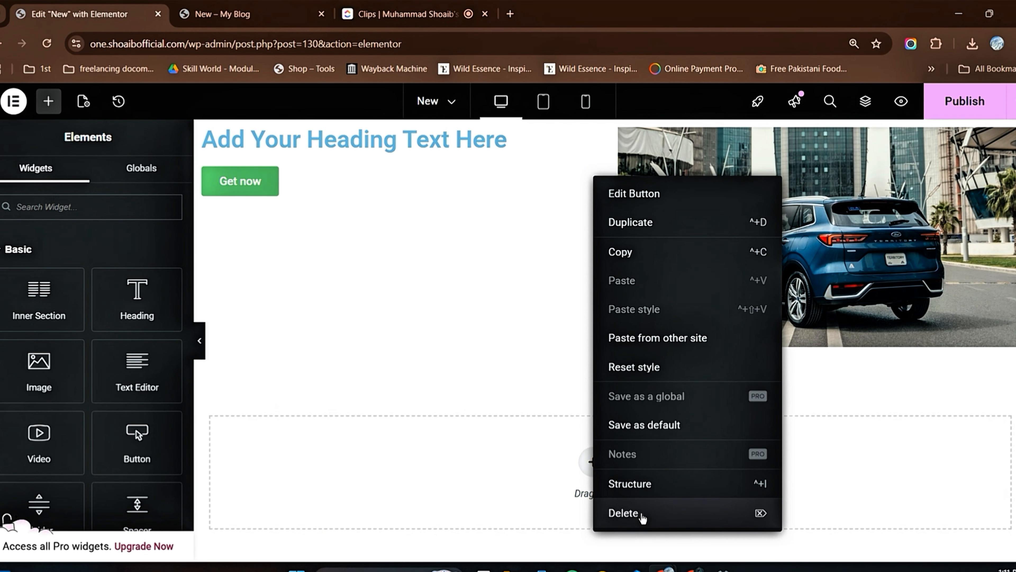
left_click(638, 226)
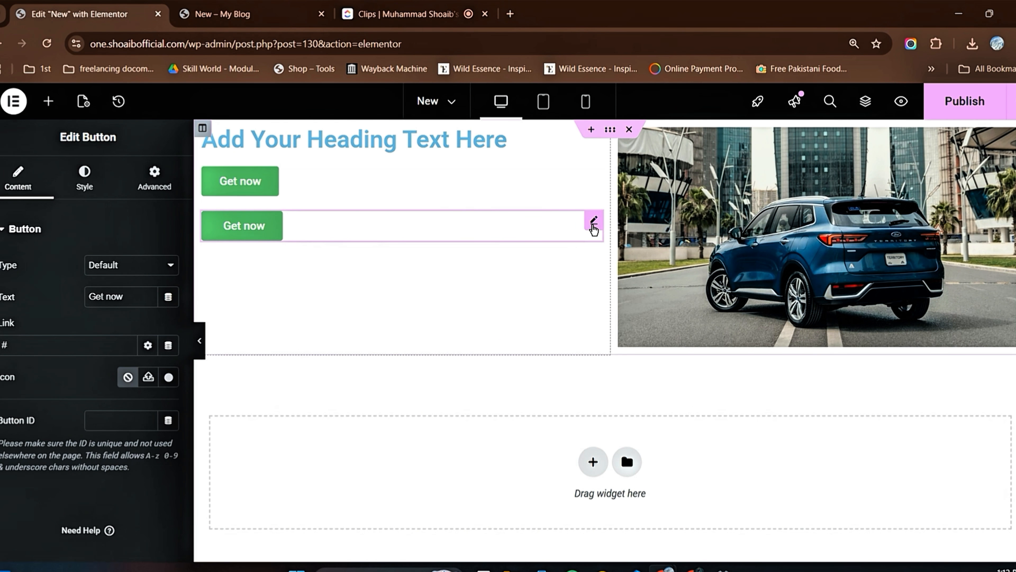
right_click(595, 227)
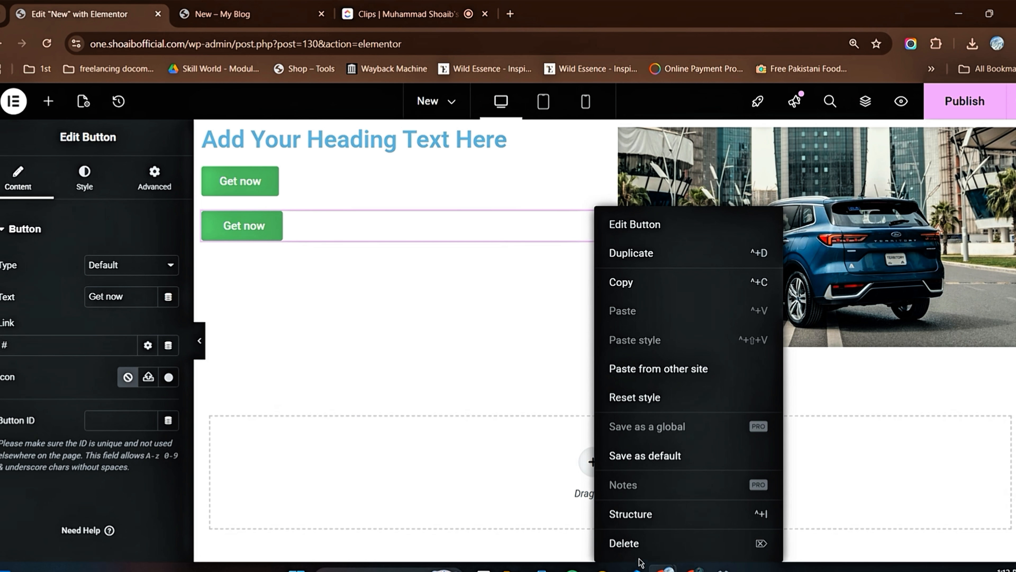
left_click(637, 548)
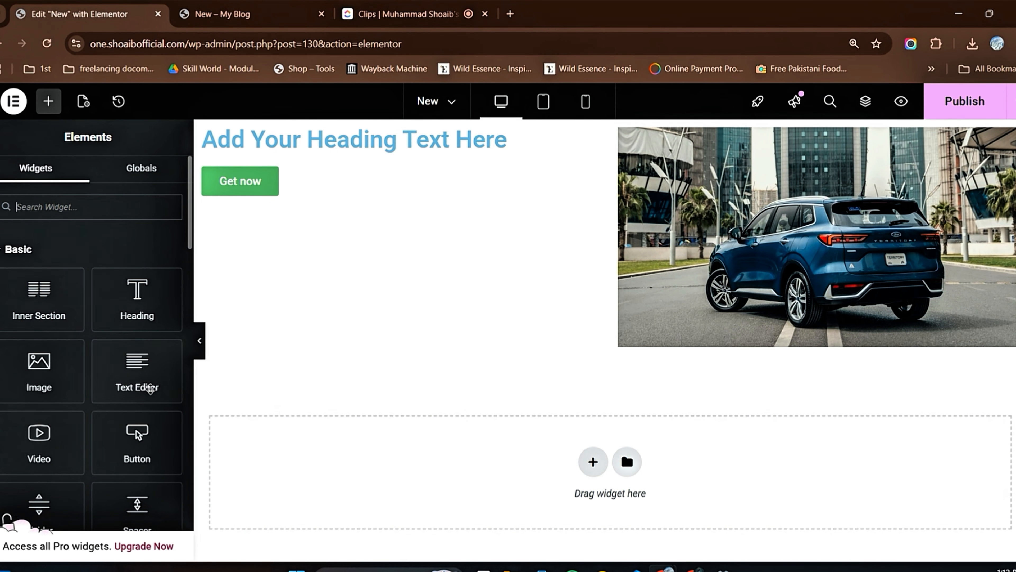
Step: Add a Text Editor widget below the heading and a Video widget between that text and the "Get now" button
left_click_drag(131, 371, 262, 147)
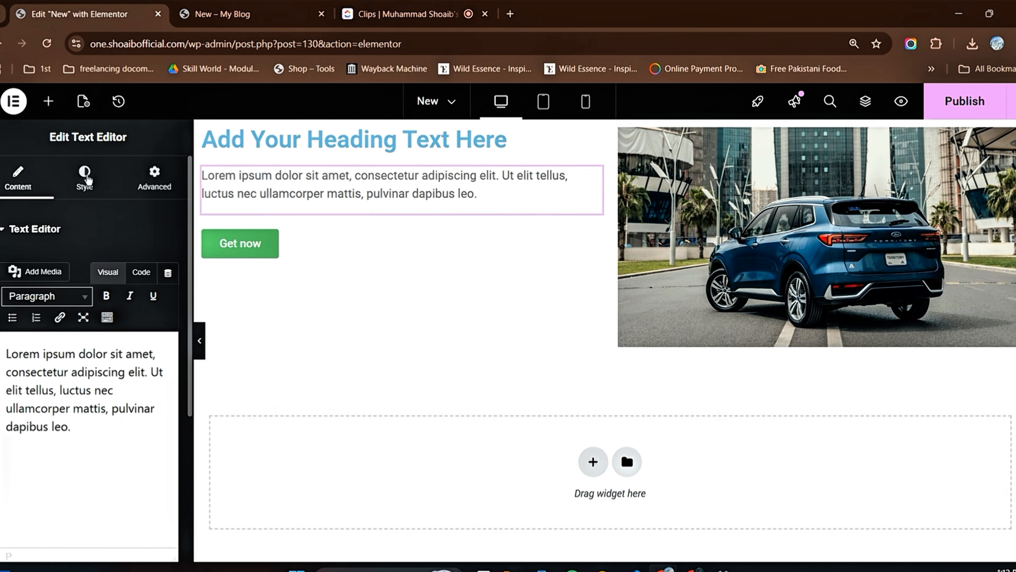
left_click(48, 104)
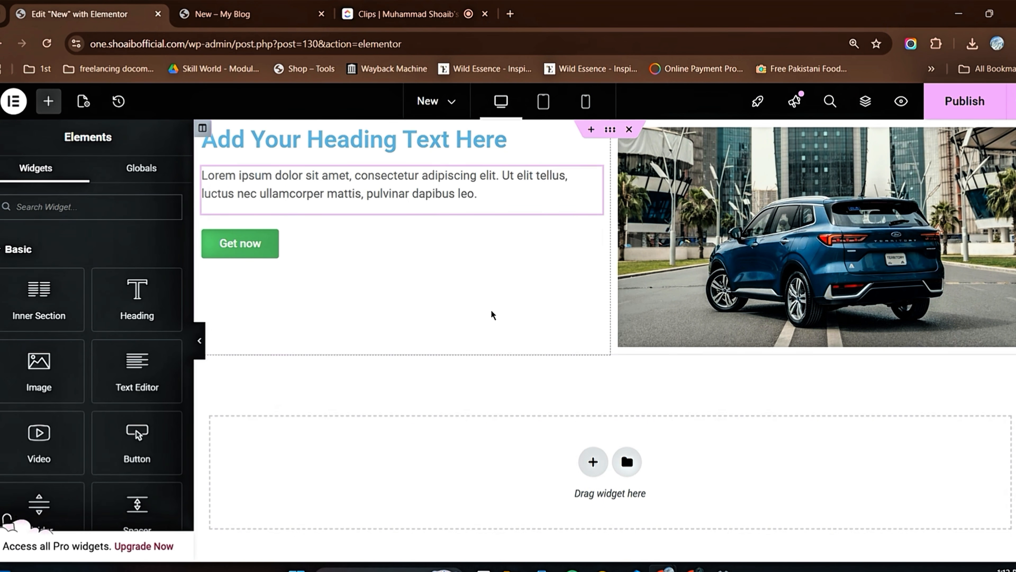
scroll(64, 356, "down", 3)
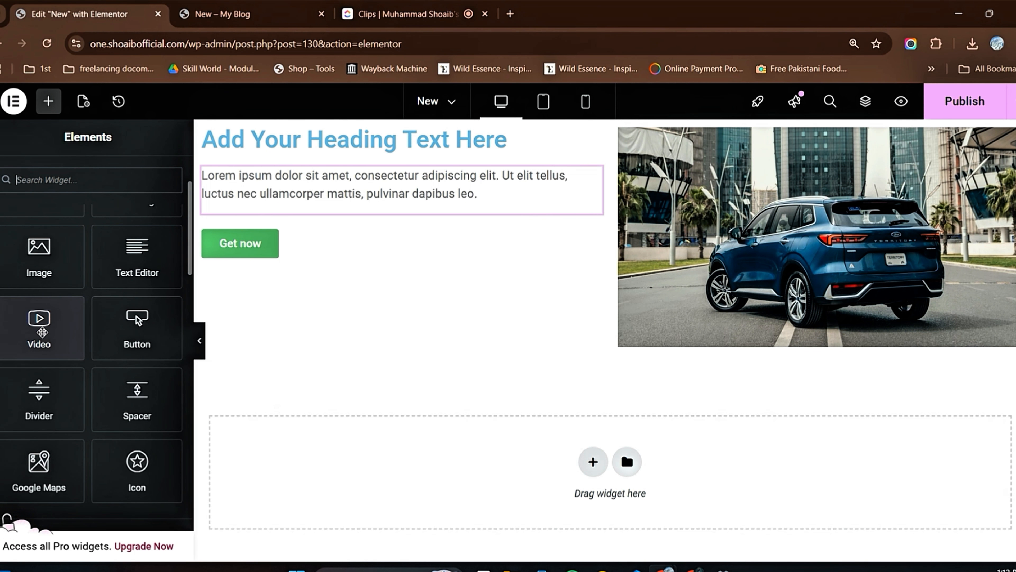
left_click_drag(41, 332, 295, 208)
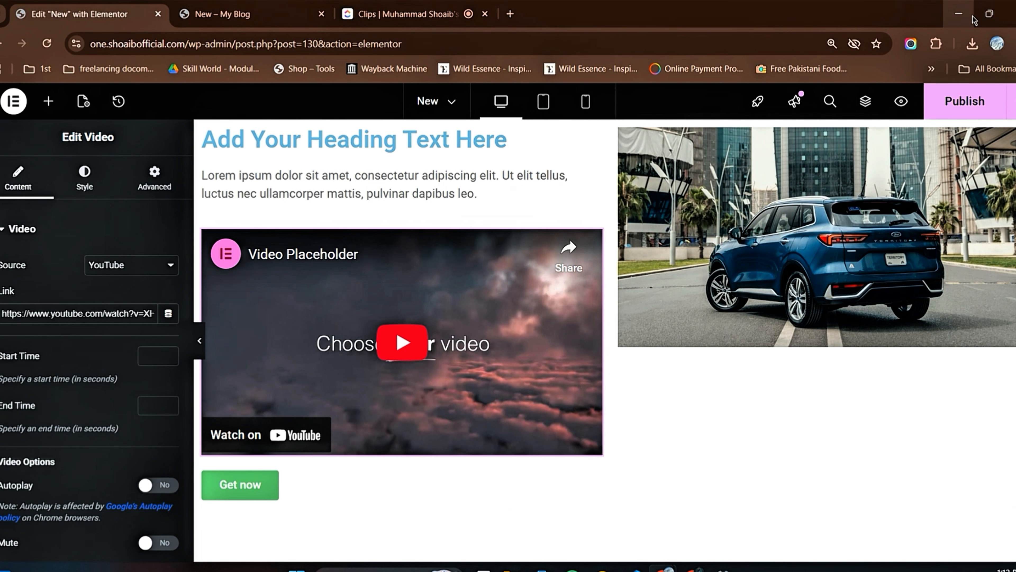
Step: Search Google for youtube in a new browser tab and open the YouTube site
left_click(509, 15)
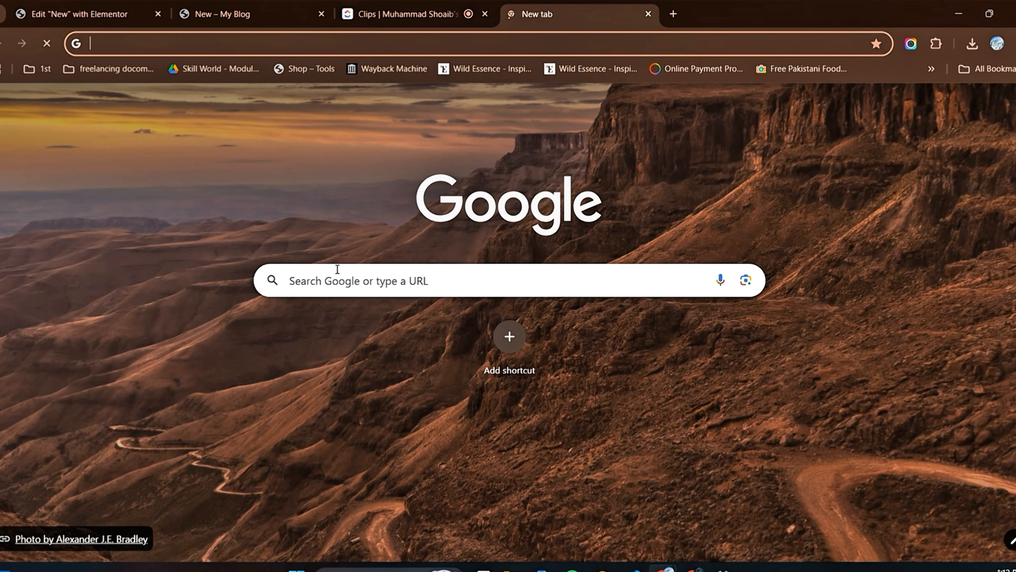
left_click(336, 280)
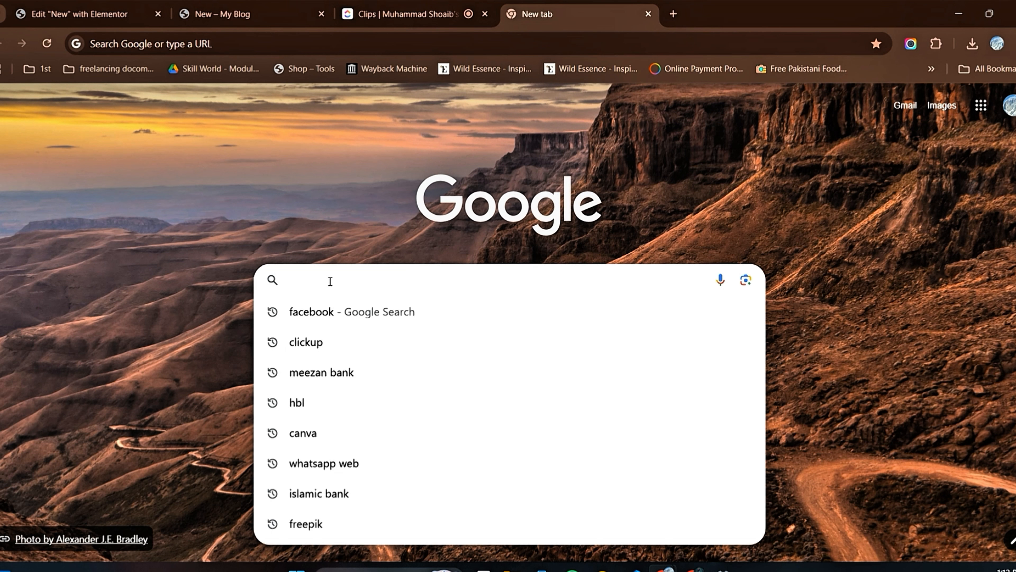
type("to")
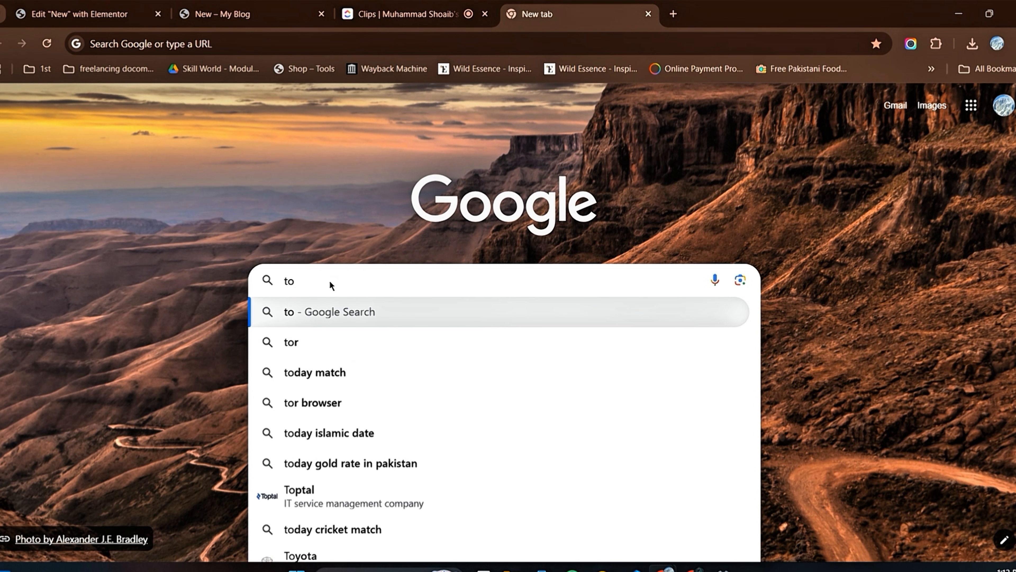
key("Escape")
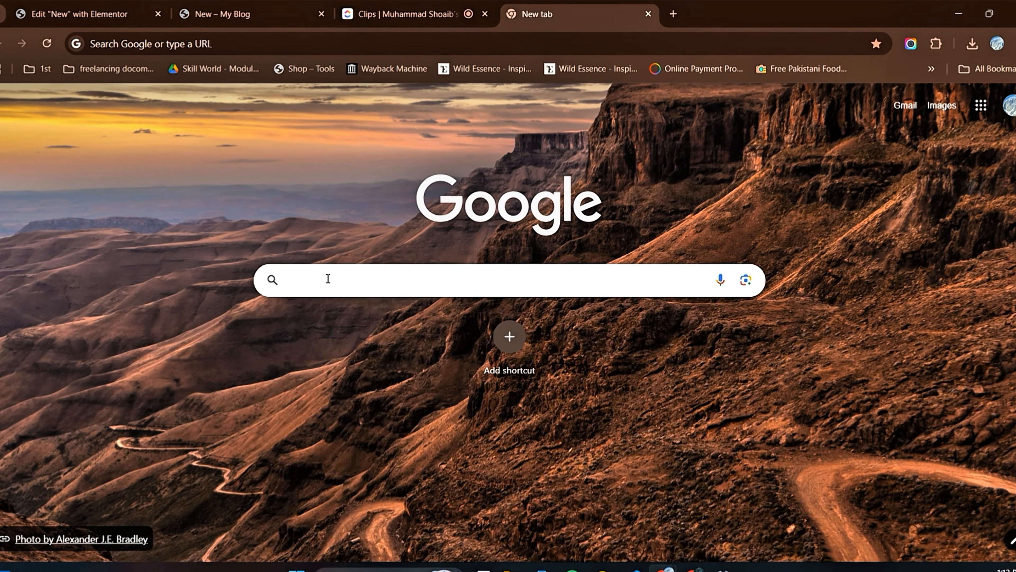
type("you")
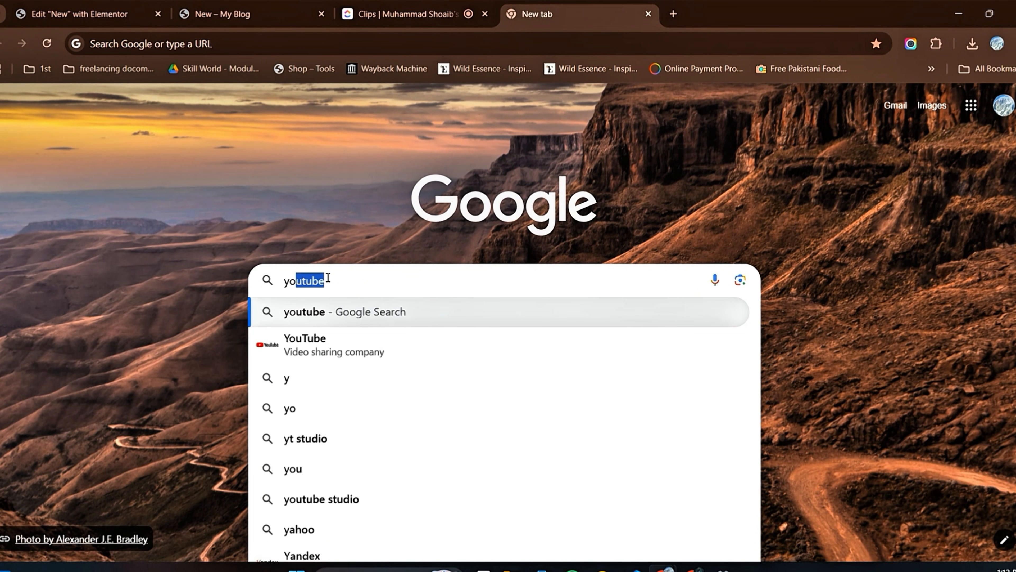
type("tube")
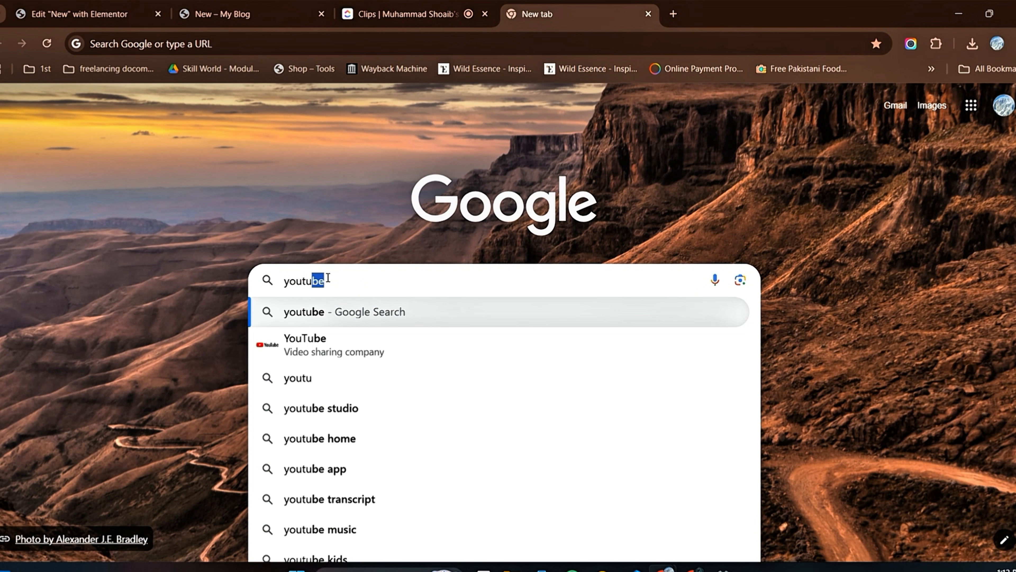
left_click(321, 337)
left_click(85, 273)
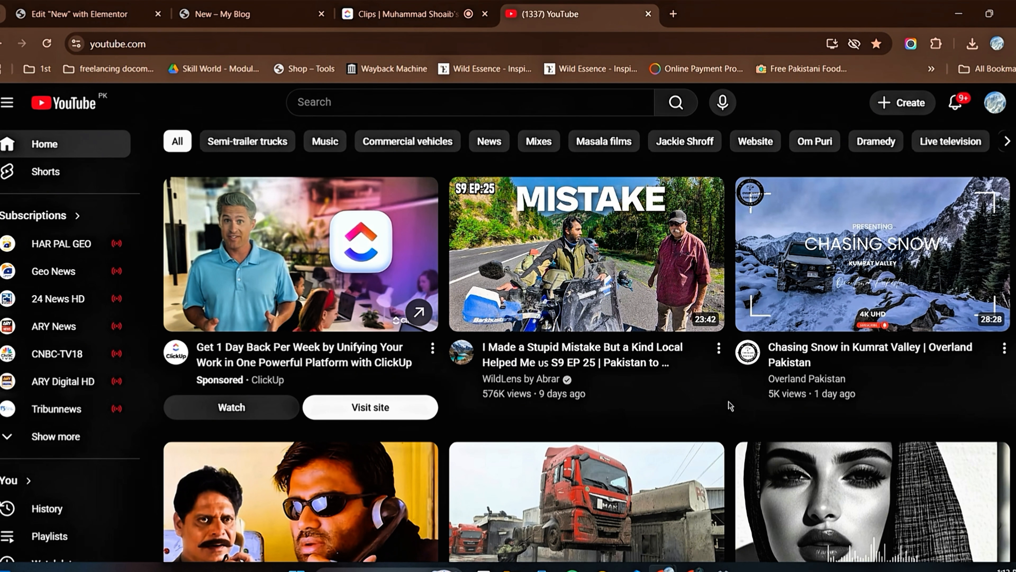
Step: Open the "I Made a Stupid Mistake But a Kind Local Helped Me" video, pause playback and copy its page URL
left_click(556, 276)
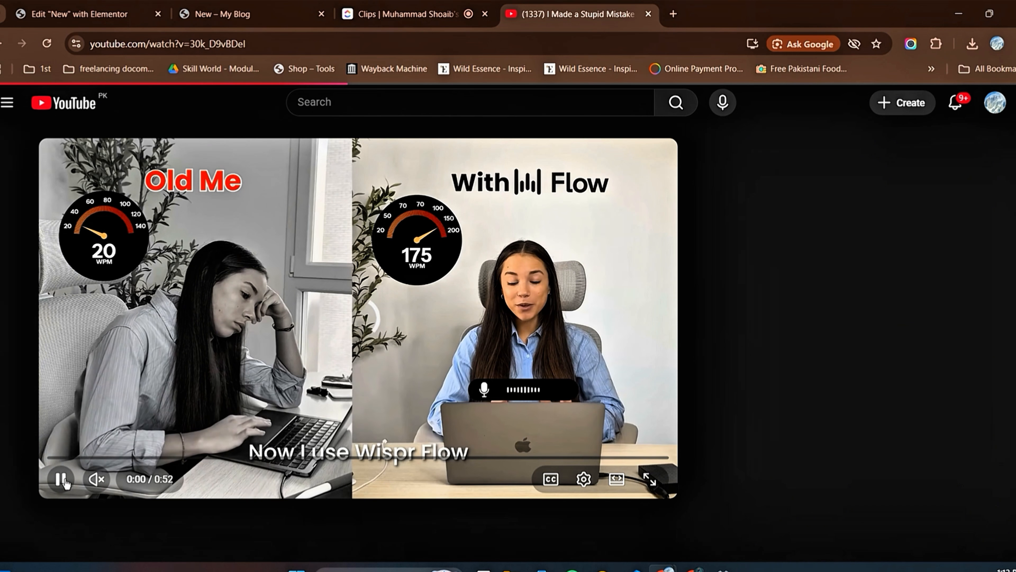
left_click(61, 479)
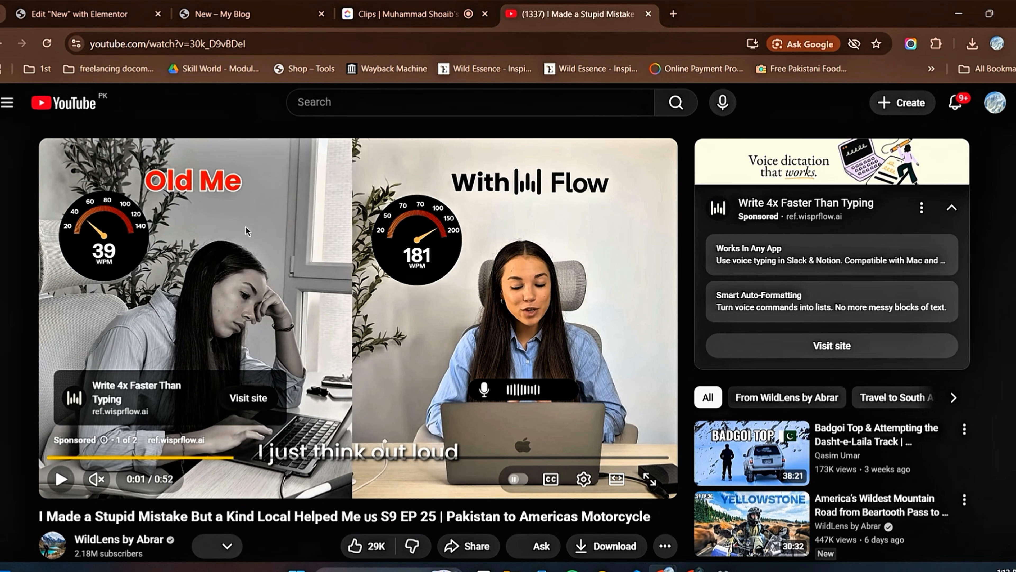
left_click(224, 44)
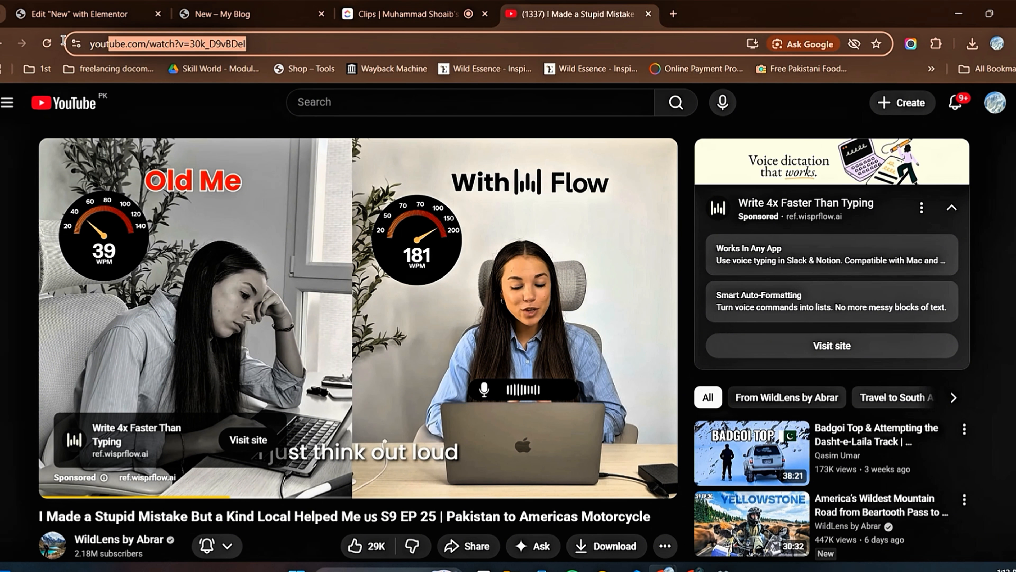
right_click(118, 46)
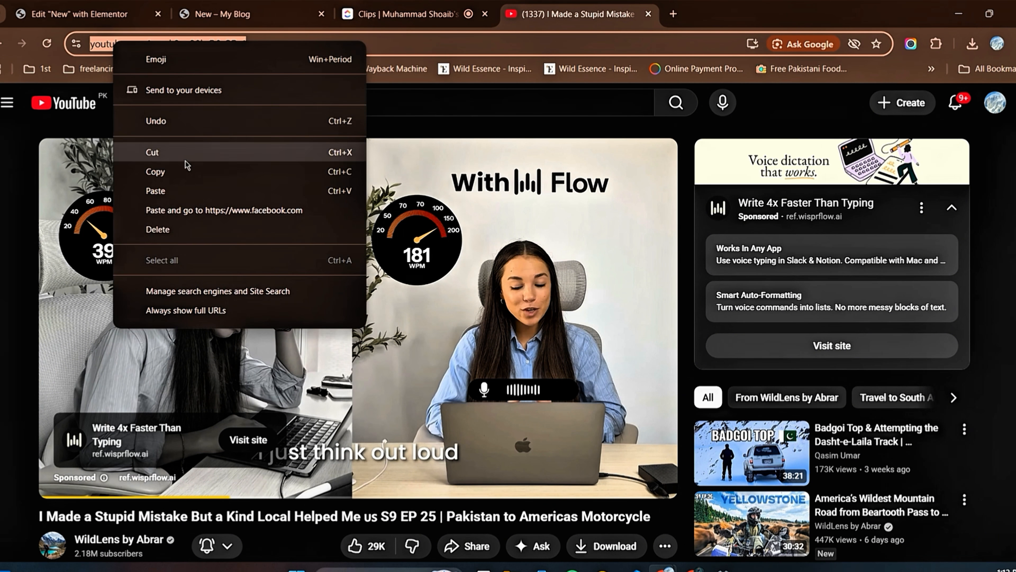
left_click(172, 170)
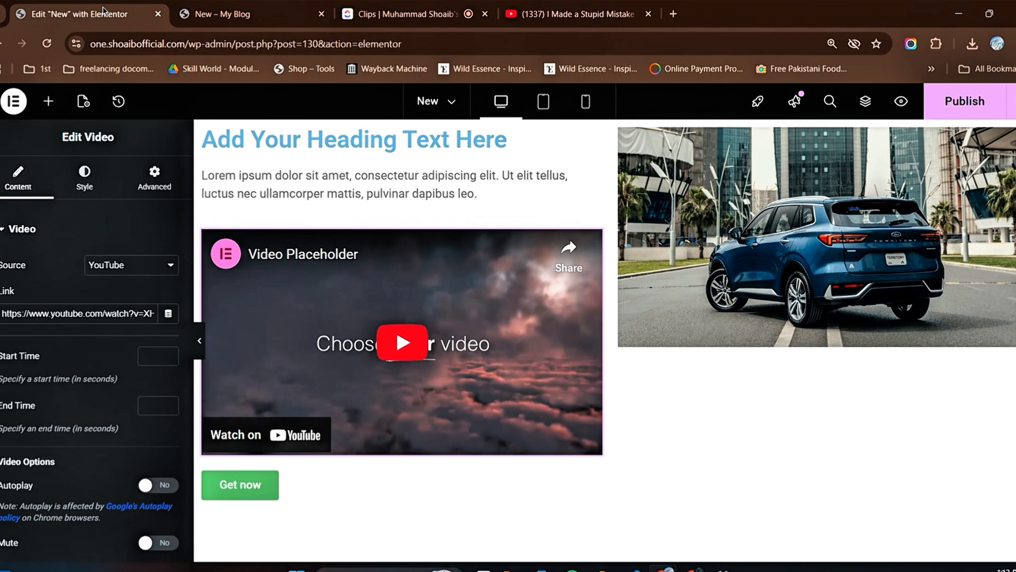
Step: Back in the Elementor editor, replace the Video widget's link with the copied YouTube URL and publish the page
left_click(80, 14)
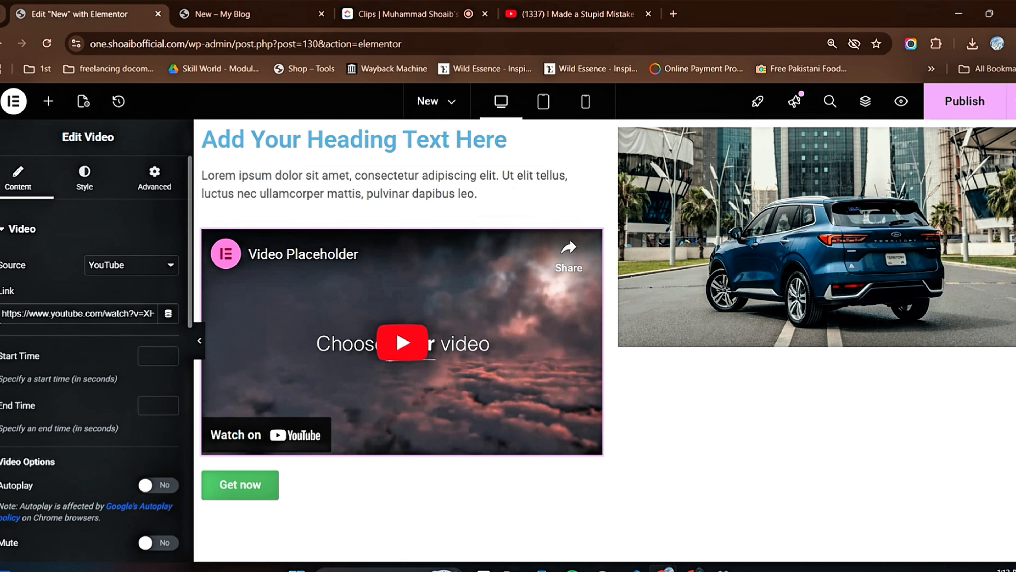
left_click_drag(2, 313, 166, 316)
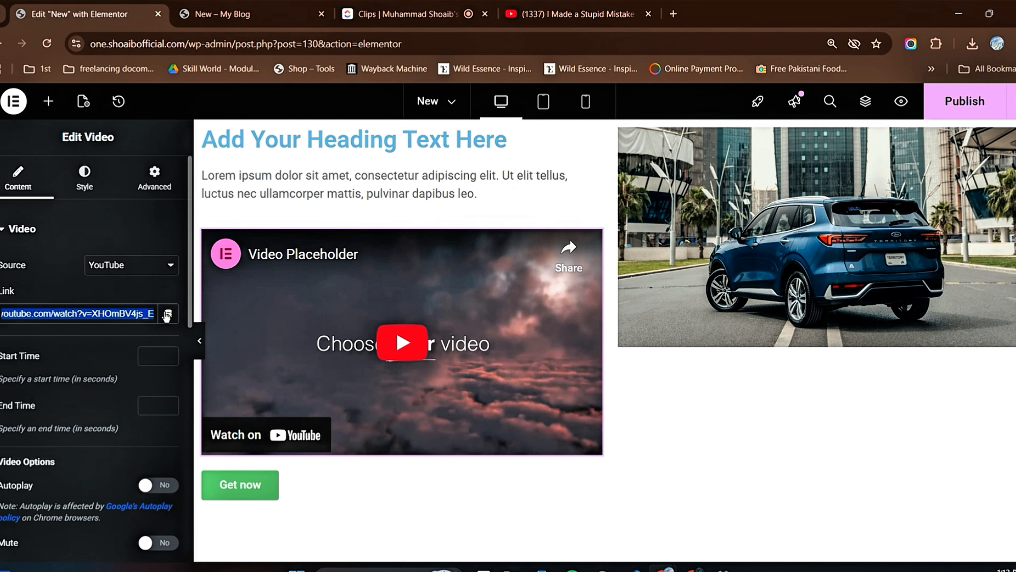
right_click(90, 311)
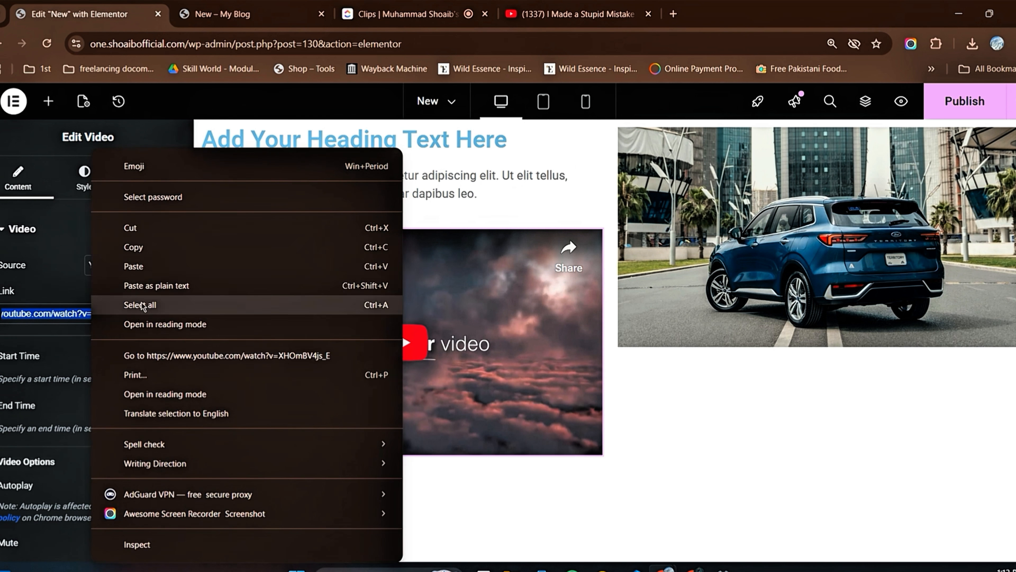
left_click(149, 266)
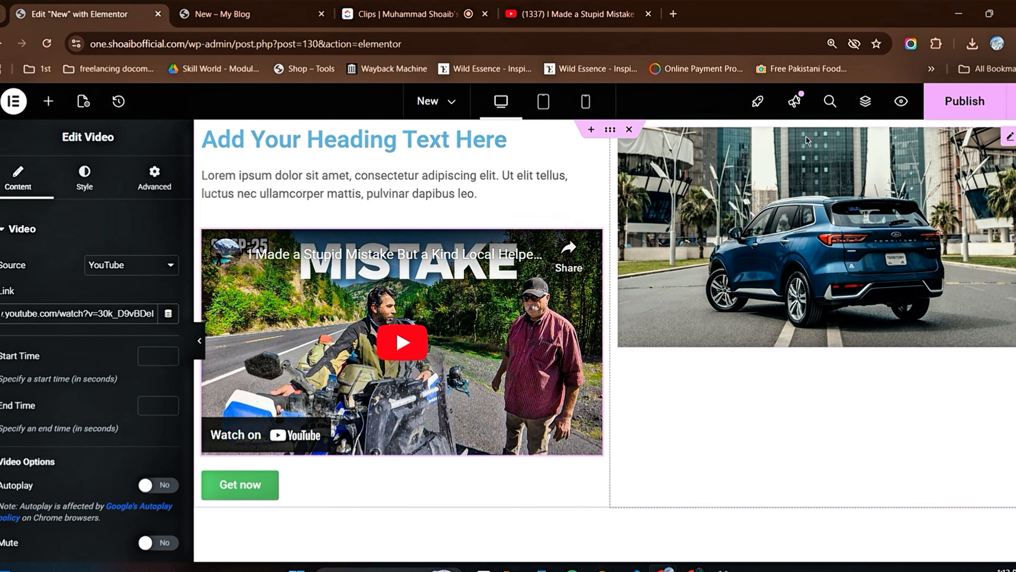
left_click(965, 101)
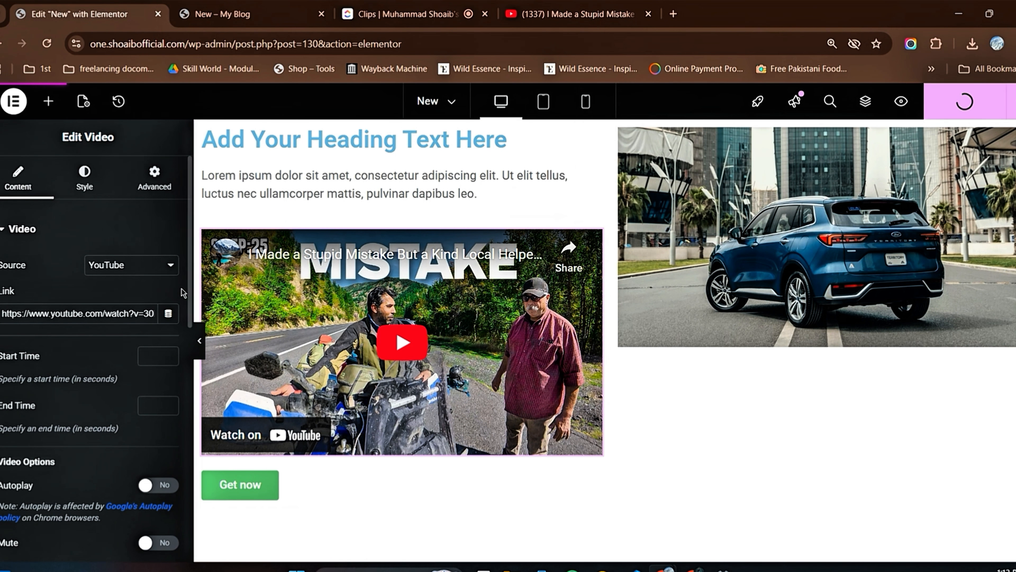
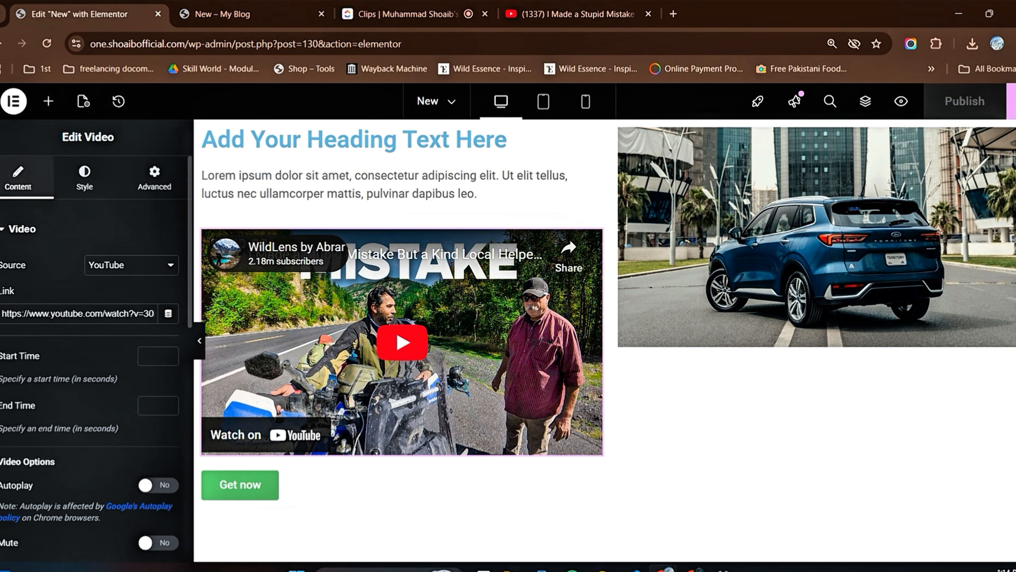
Step: Add a Google Maps widget below the car image and set its map zoom to 11
left_click(48, 102)
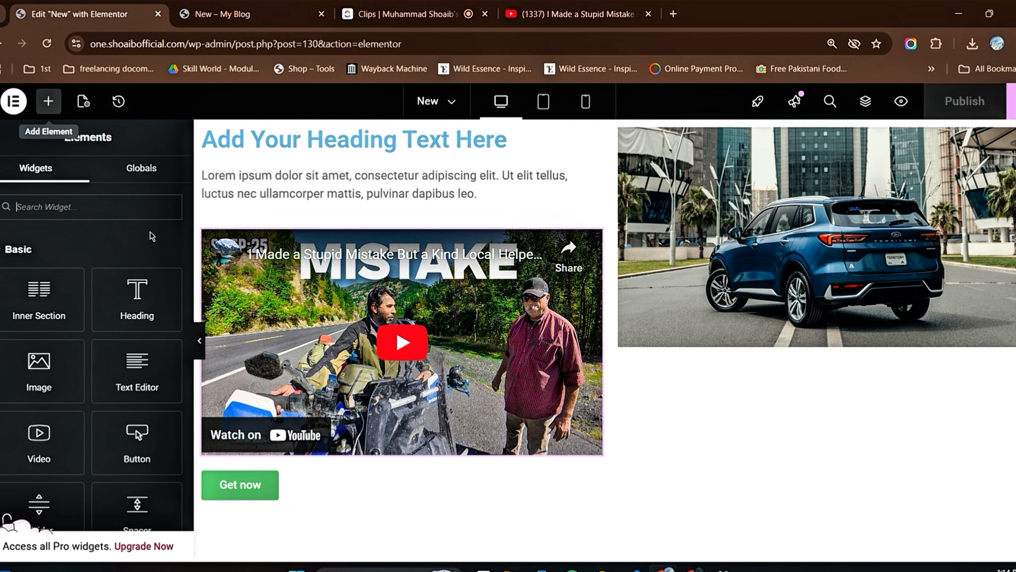
scroll(136, 319, "down", 3)
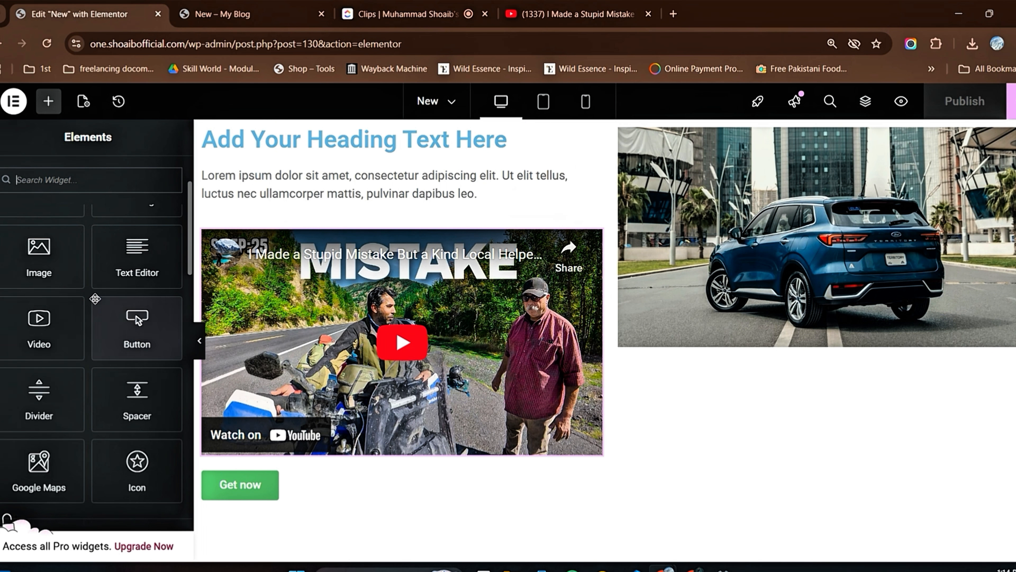
scroll(120, 312, "down", 3)
left_click_drag(39, 353, 752, 336)
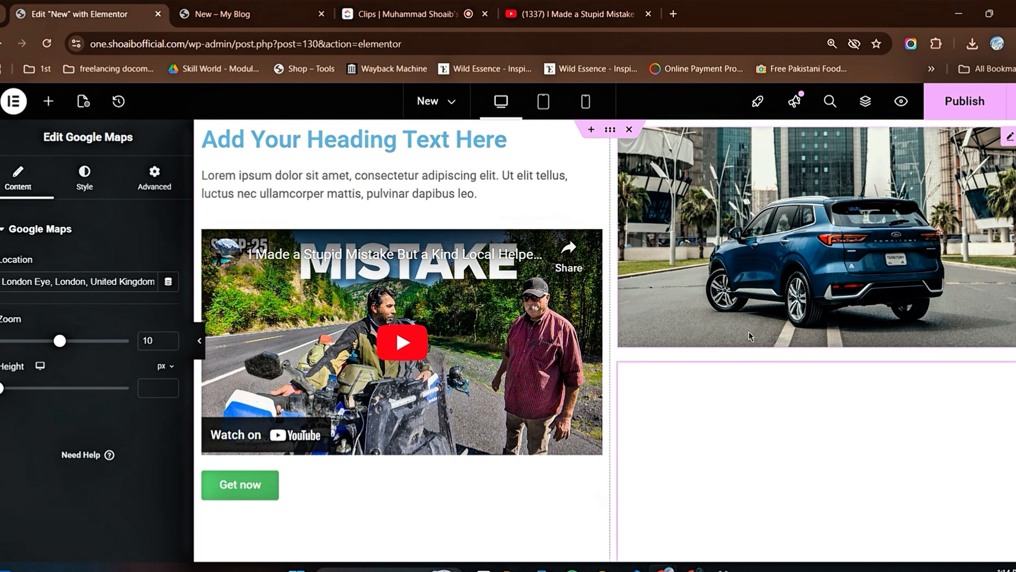
scroll(749, 336, "down", 3)
scroll(762, 371, "up", 3)
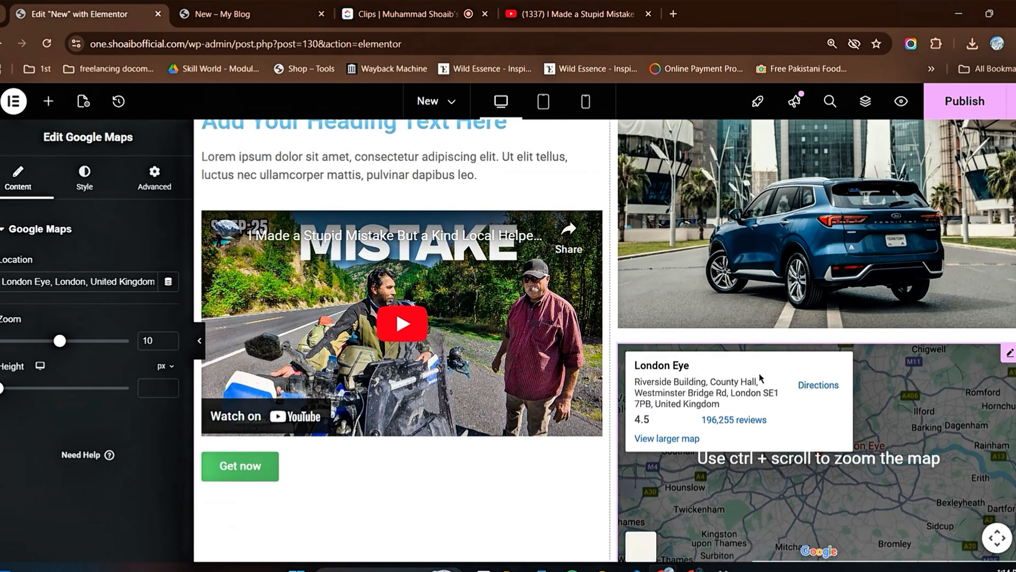
scroll(520, 469, "down", 3)
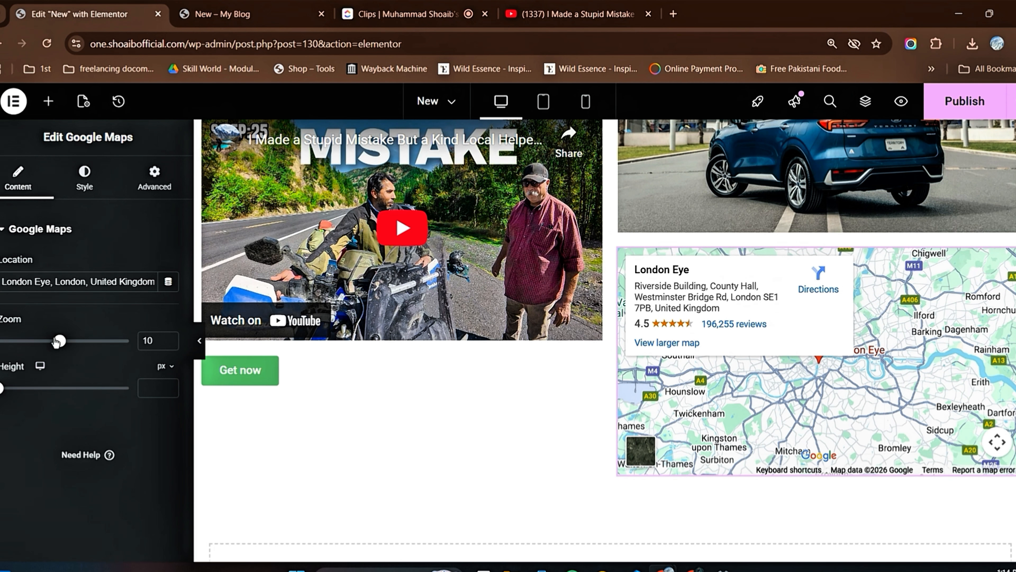
left_click_drag(58, 343, 68, 345)
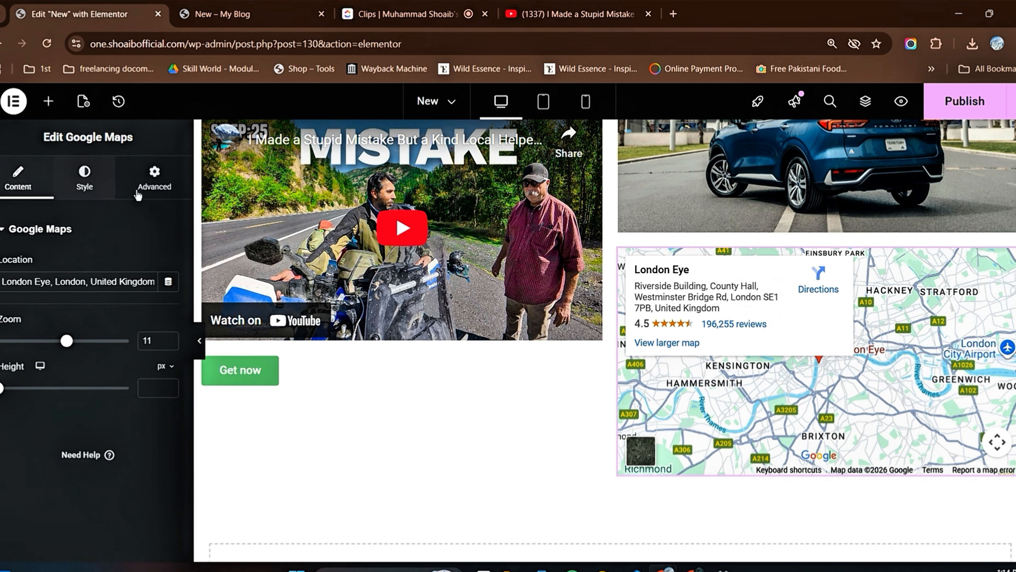
scroll(335, 357, "up", 1)
scroll(335, 358, "up", 2)
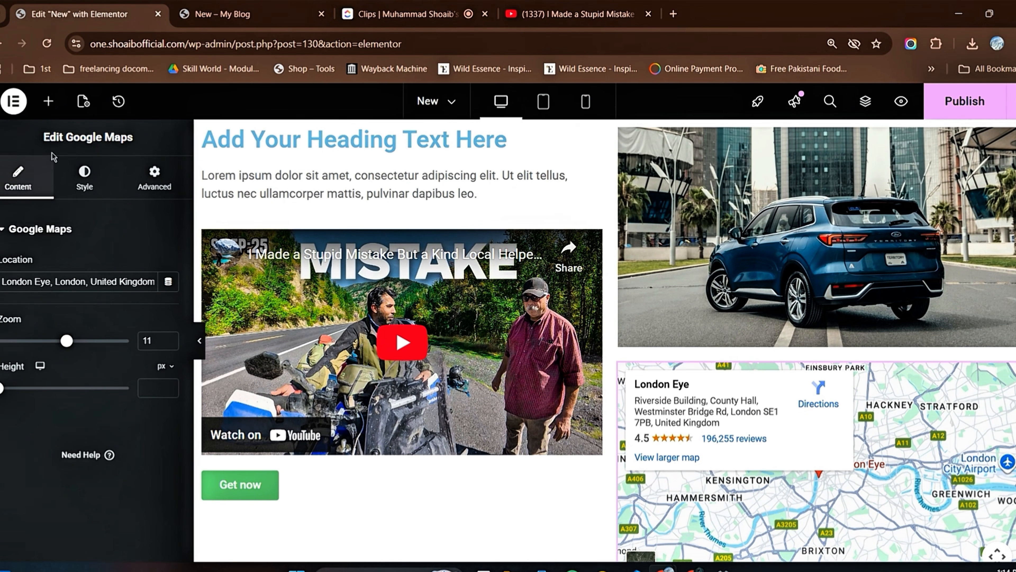
Step: Add a Divider widget below the "Get now" button
left_click(49, 109)
scroll(92, 321, "down", 2)
scroll(456, 319, "down", 4)
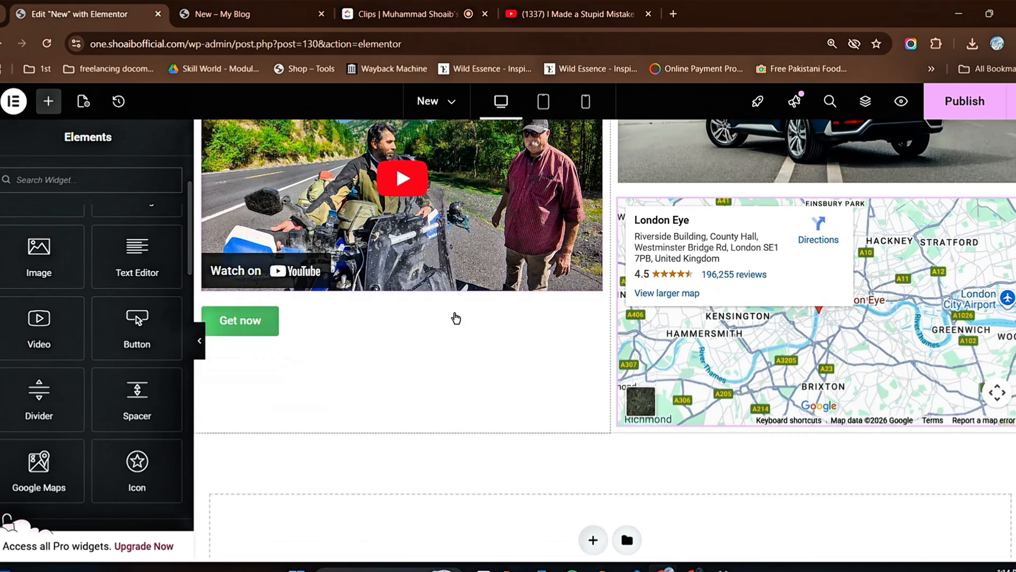
scroll(456, 319, "down", 2)
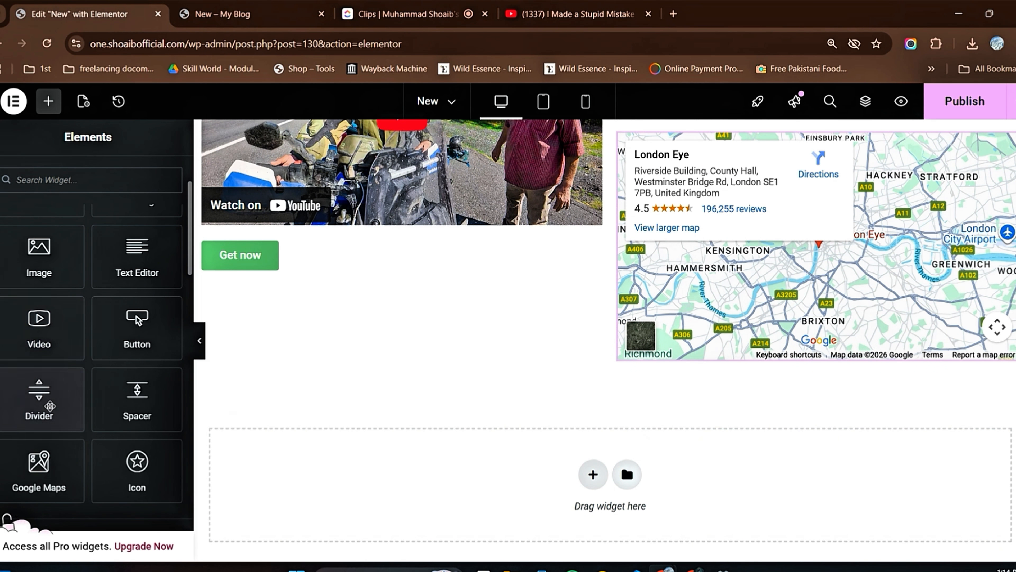
left_click_drag(36, 400, 365, 268)
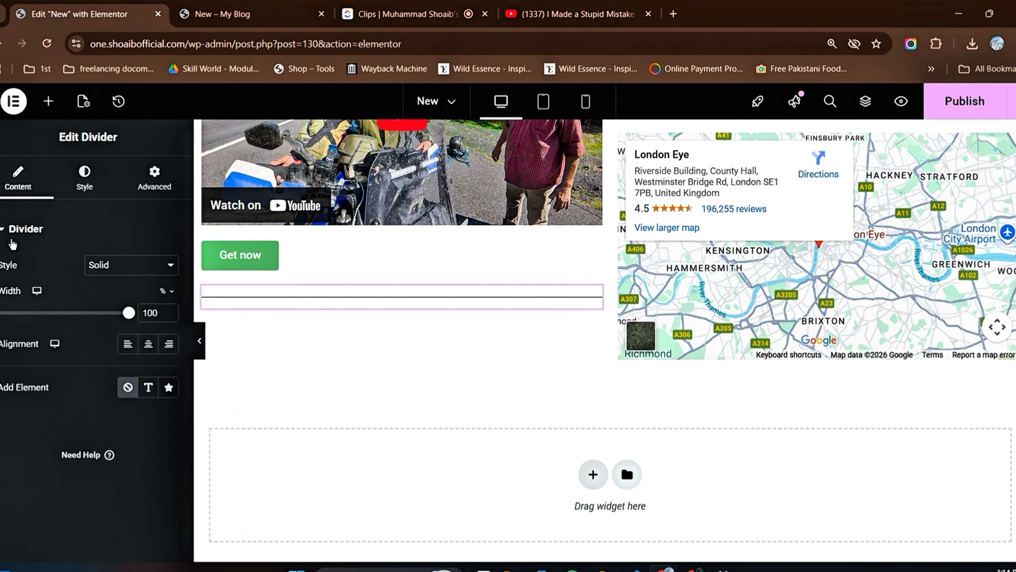
Step: Try out an Icon widget below the divider and delete it again
left_click(48, 104)
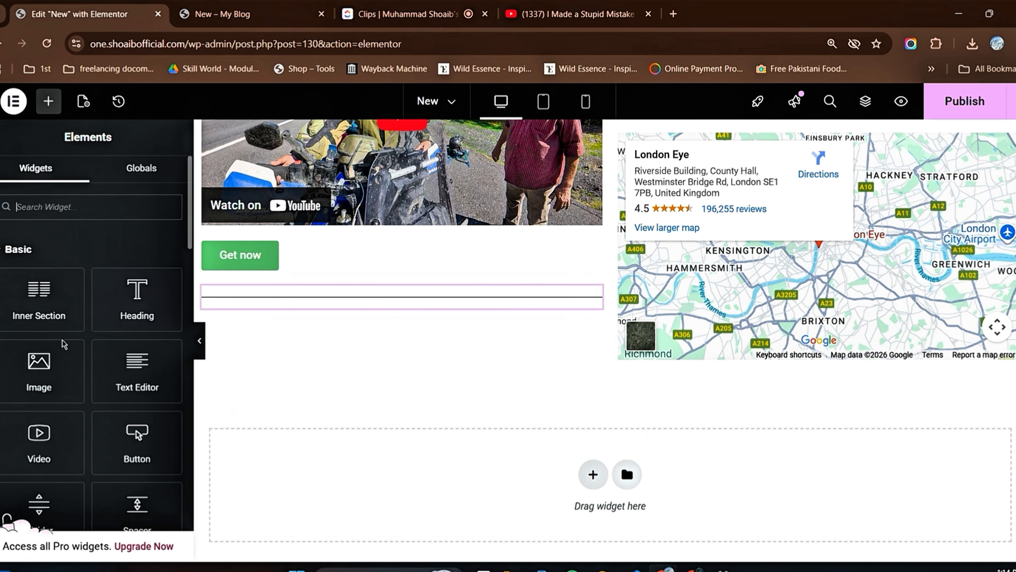
scroll(61, 340, "down", 3)
scroll(80, 368, "down", 2)
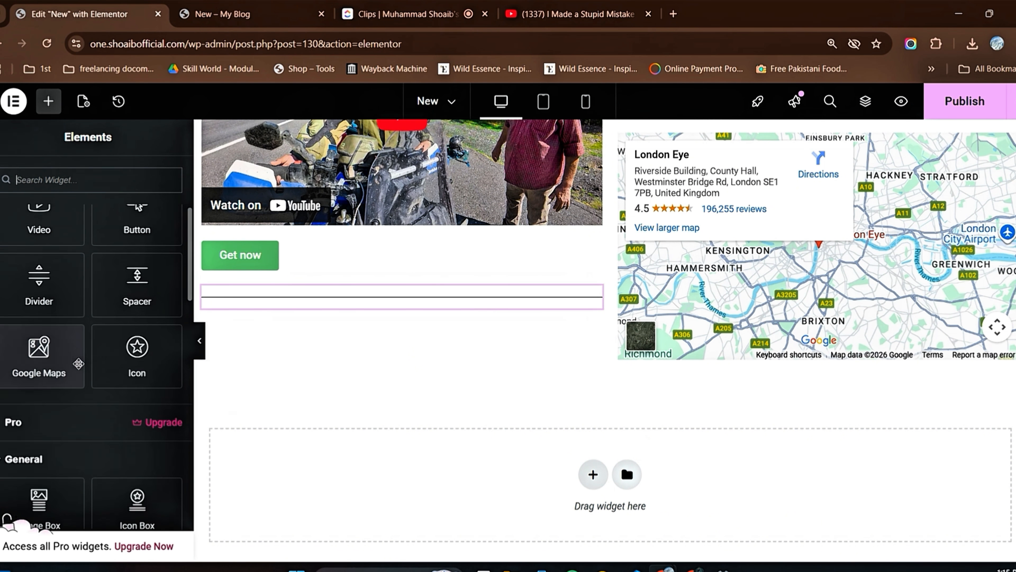
left_click_drag(137, 354, 324, 300)
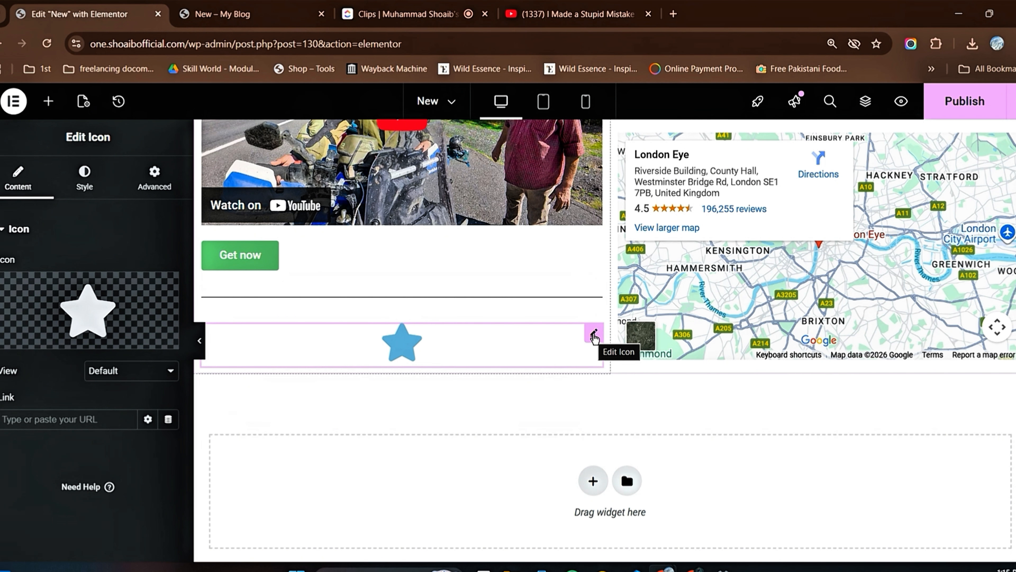
right_click(595, 336)
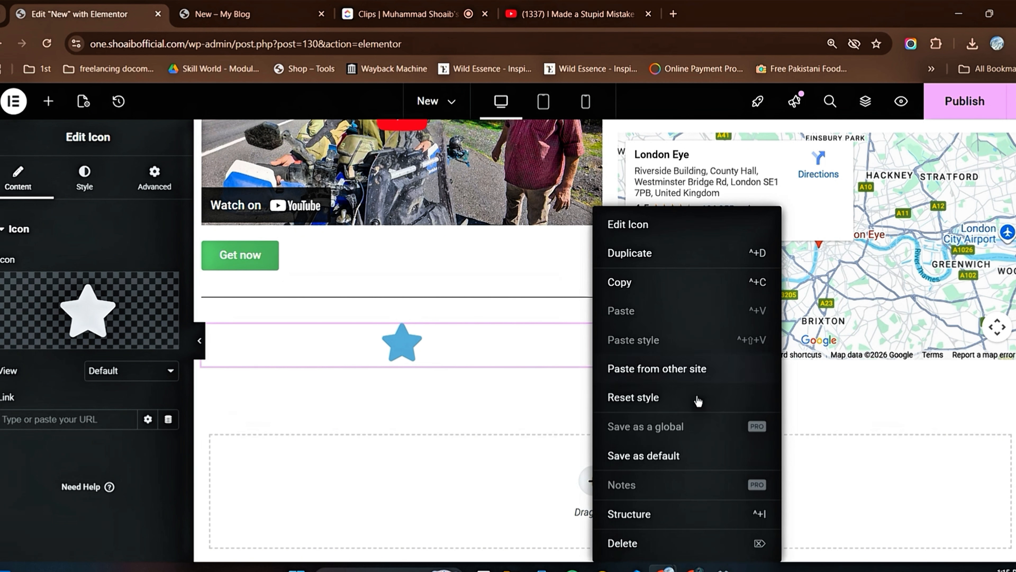
left_click(652, 543)
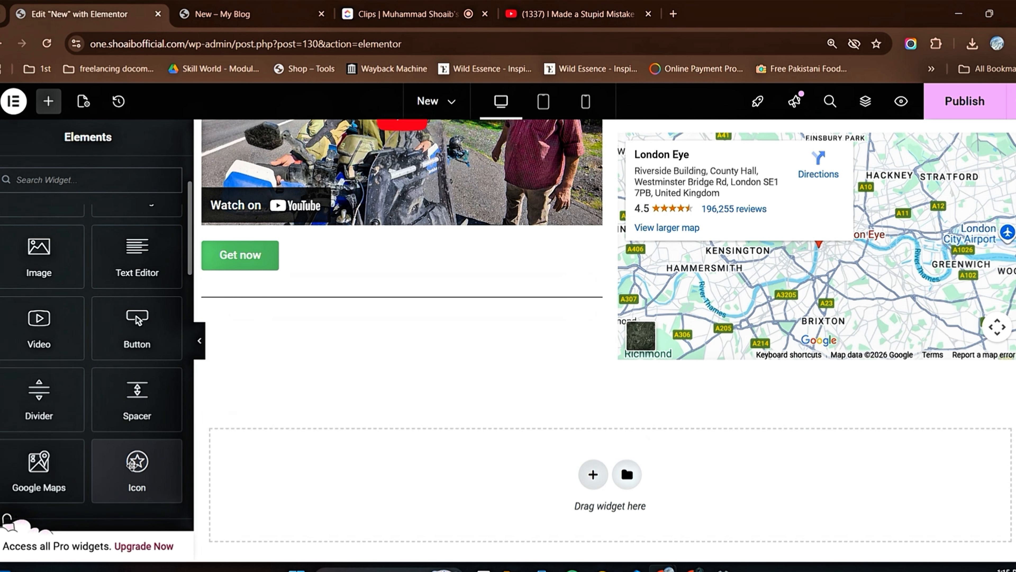
Step: Add an Icon widget above the divider and move it between the video and the "Get now" button
left_click_drag(132, 467, 287, 308)
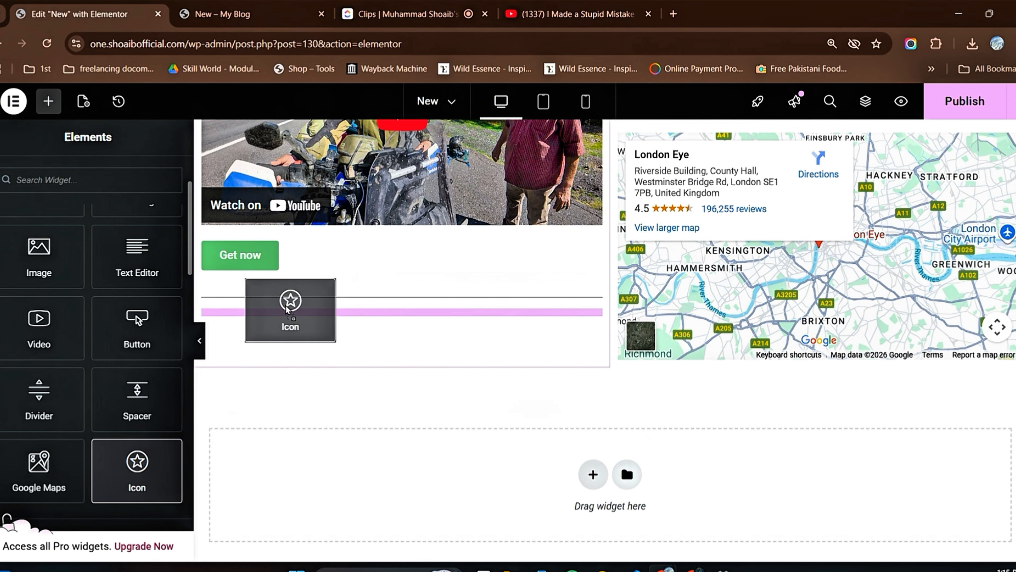
left_click_drag(286, 308, 287, 293)
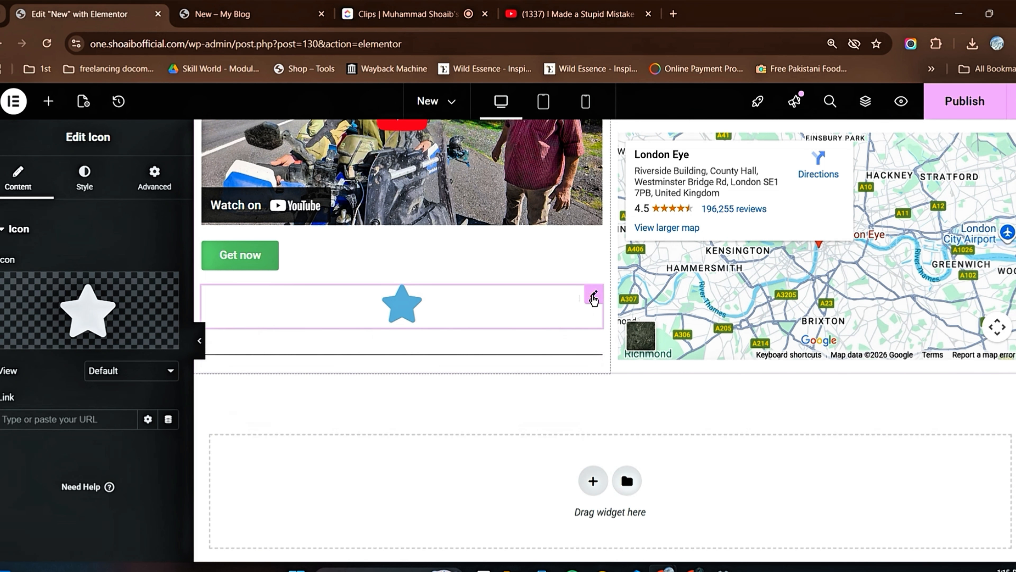
scroll(554, 302, "up", 3)
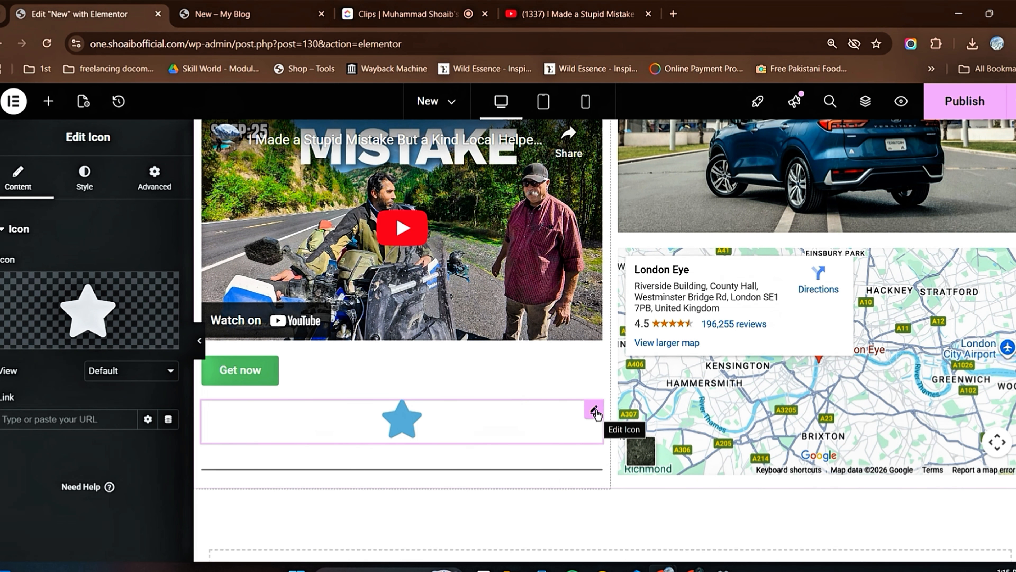
left_click_drag(596, 415, 567, 343)
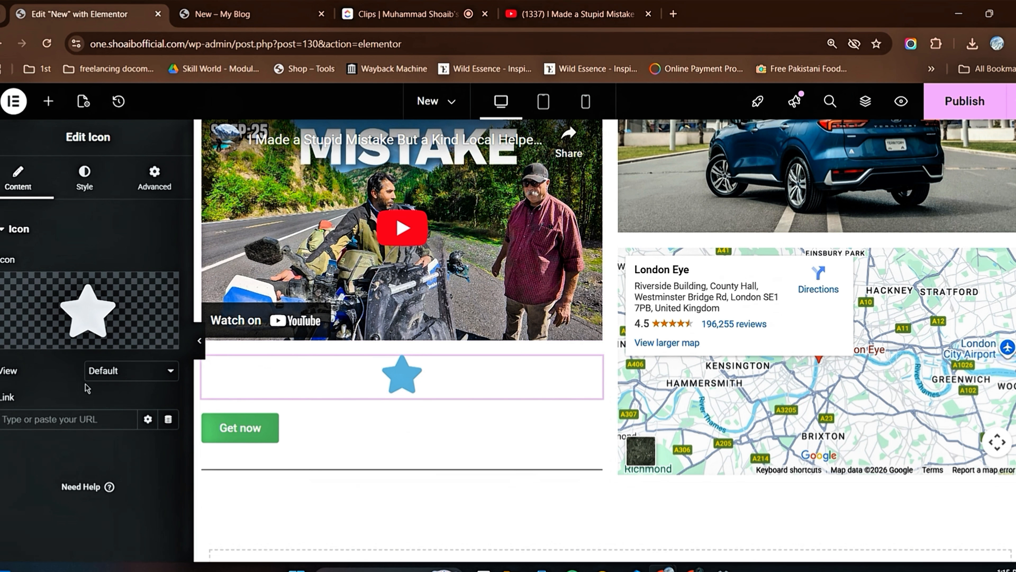
Step: Review the available Basic widgets and the widgets already placed on the page
scroll(626, 354, "up", 3)
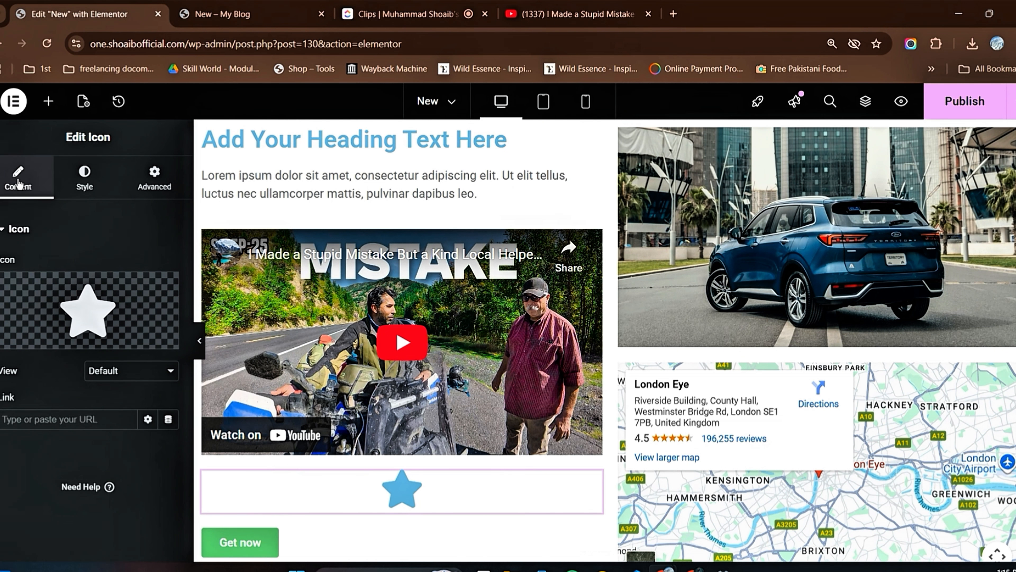
left_click(48, 101)
scroll(89, 332, "down", 3)
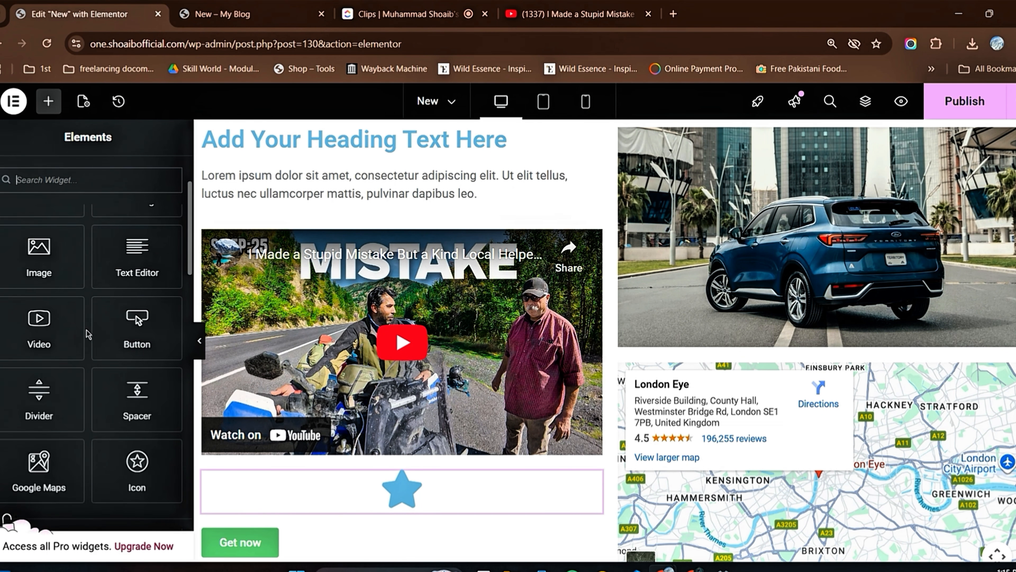
scroll(88, 334, "down", 3)
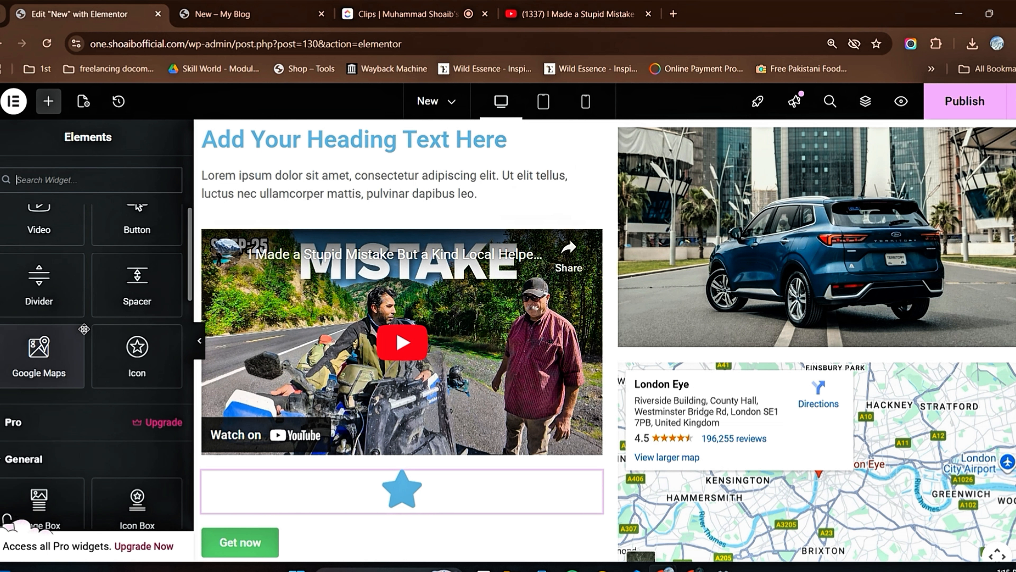
scroll(83, 328, "up", 6)
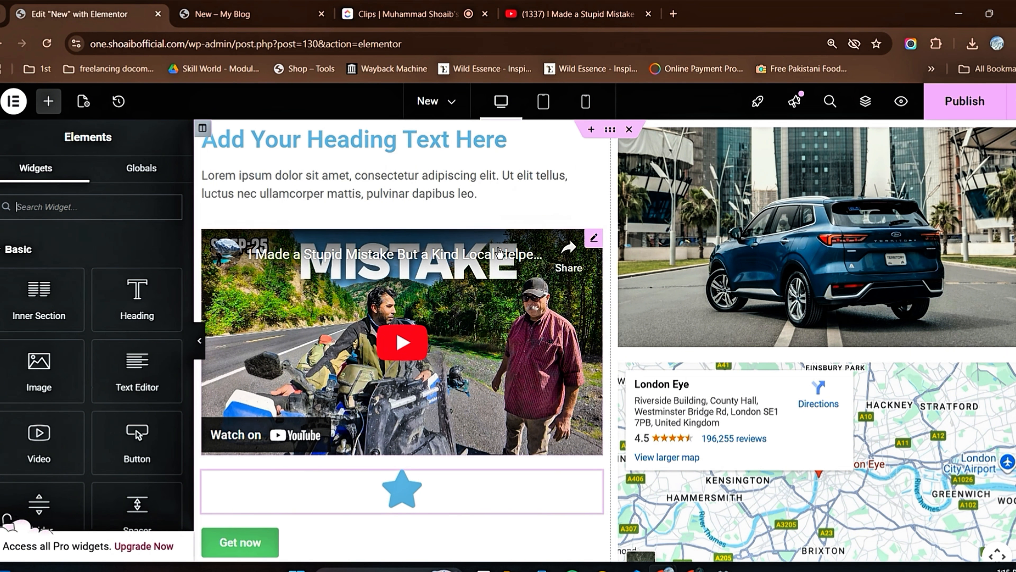
scroll(499, 253, "down", 5)
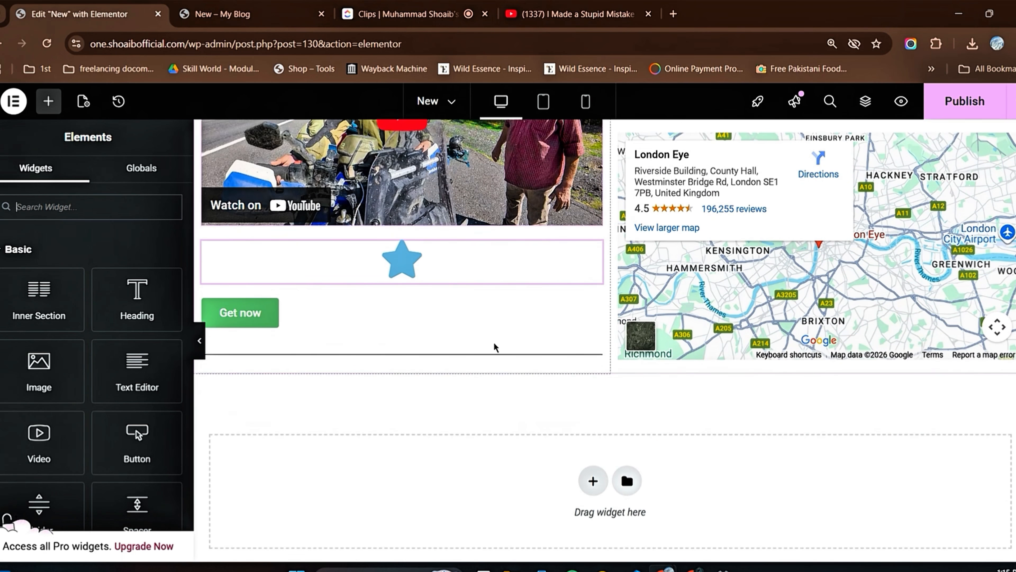
scroll(590, 273, "up", 5)
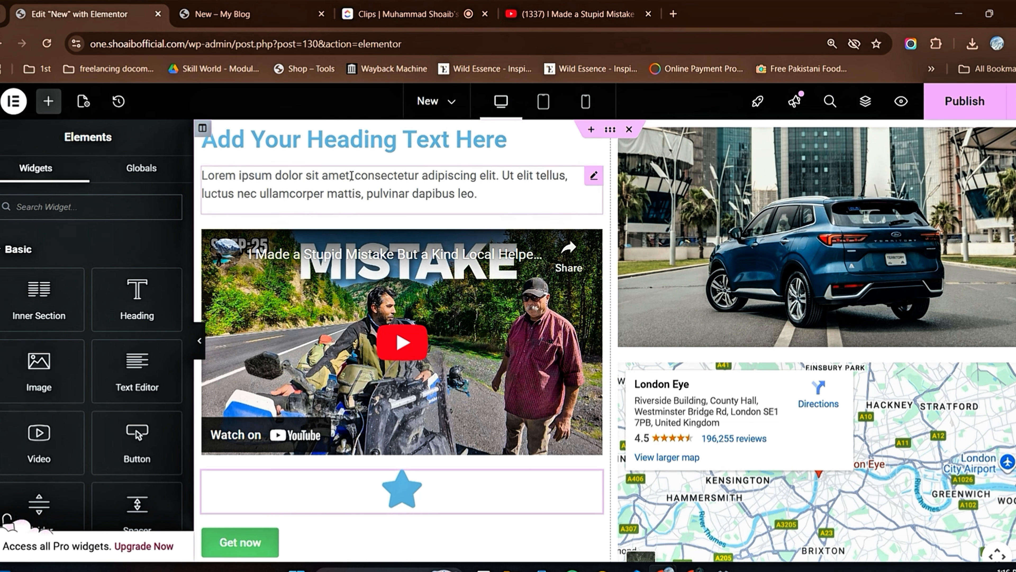
Step: Inspect the content settings of the text paragraph, the heading, the car image and the Google Maps widget in turn
left_click(482, 194)
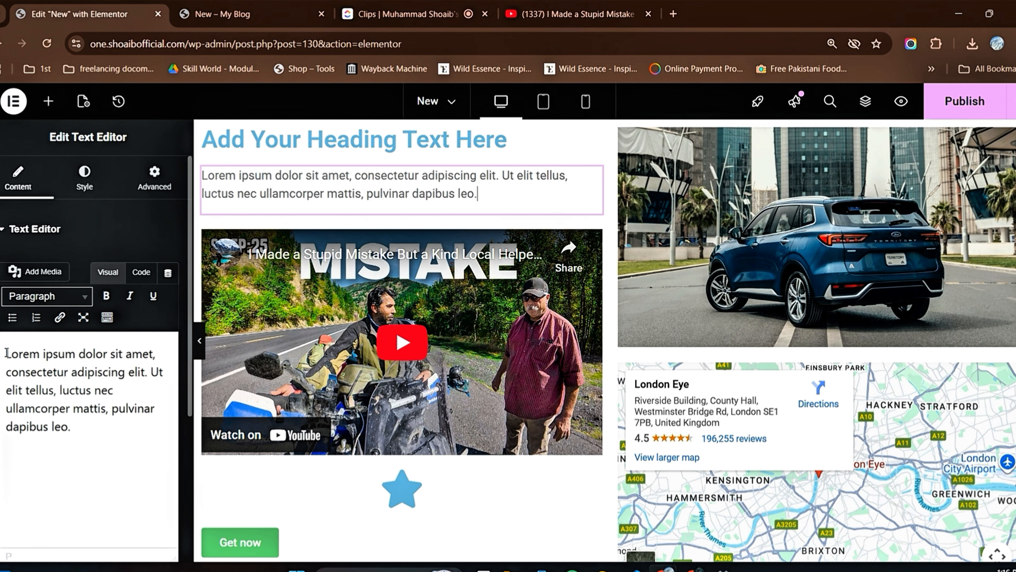
left_click_drag(7, 353, 136, 438)
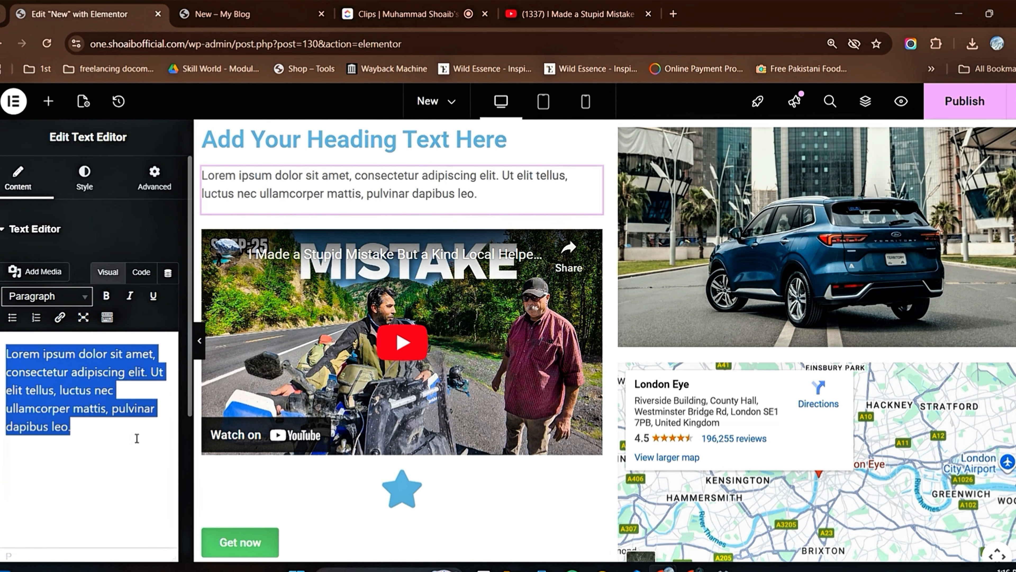
left_click(82, 446)
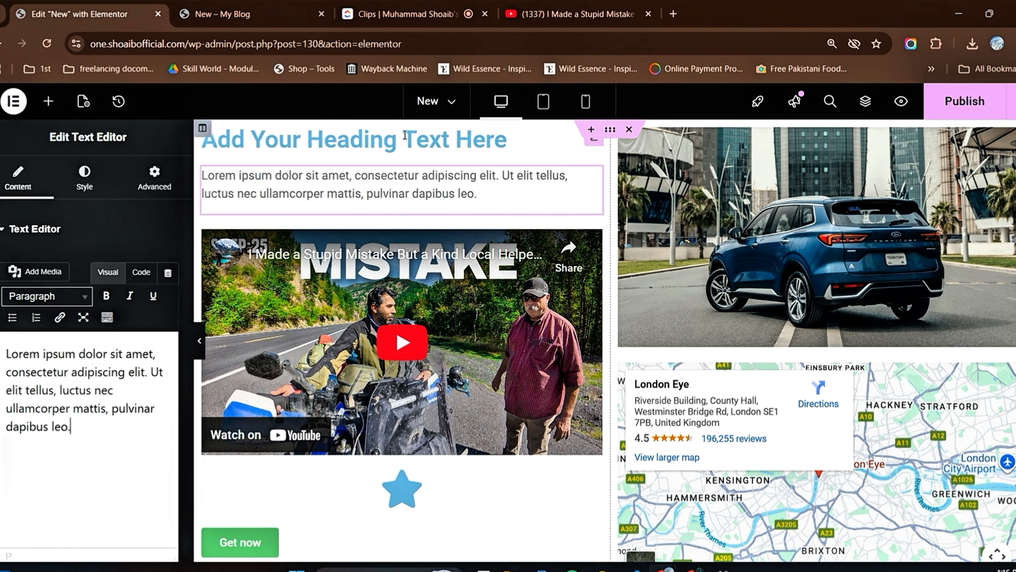
left_click(528, 138)
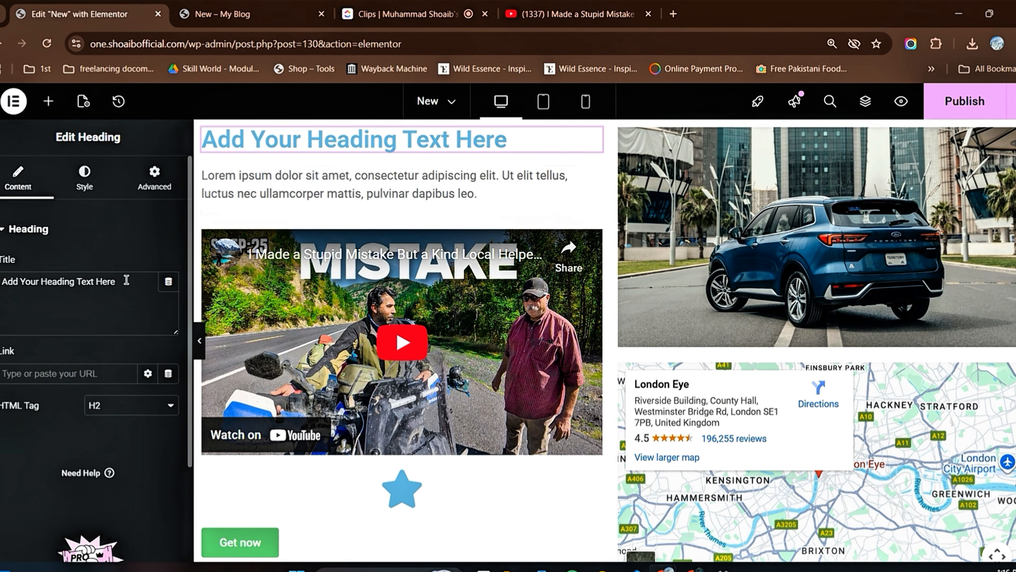
left_click(660, 316)
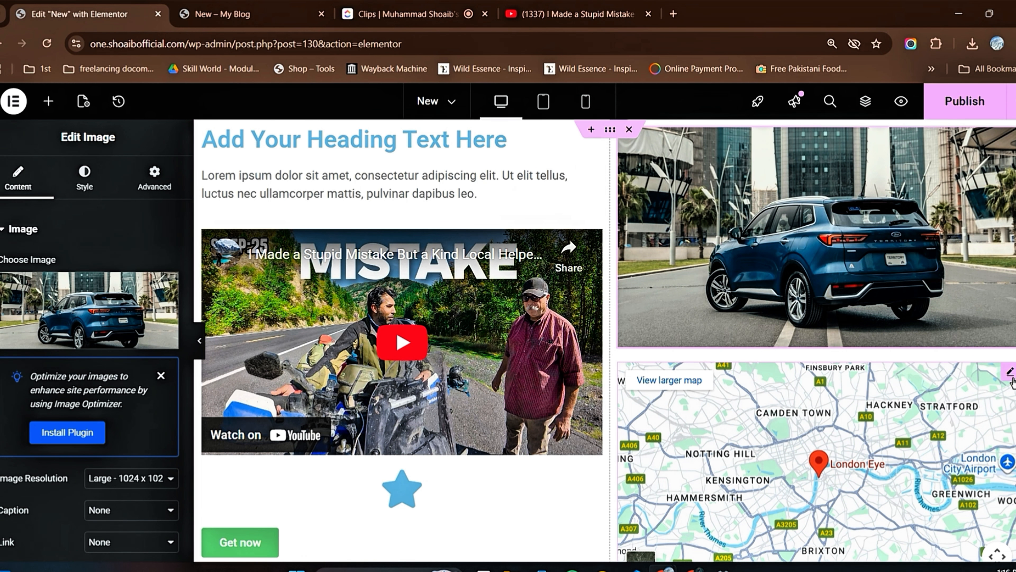
left_click(1011, 374)
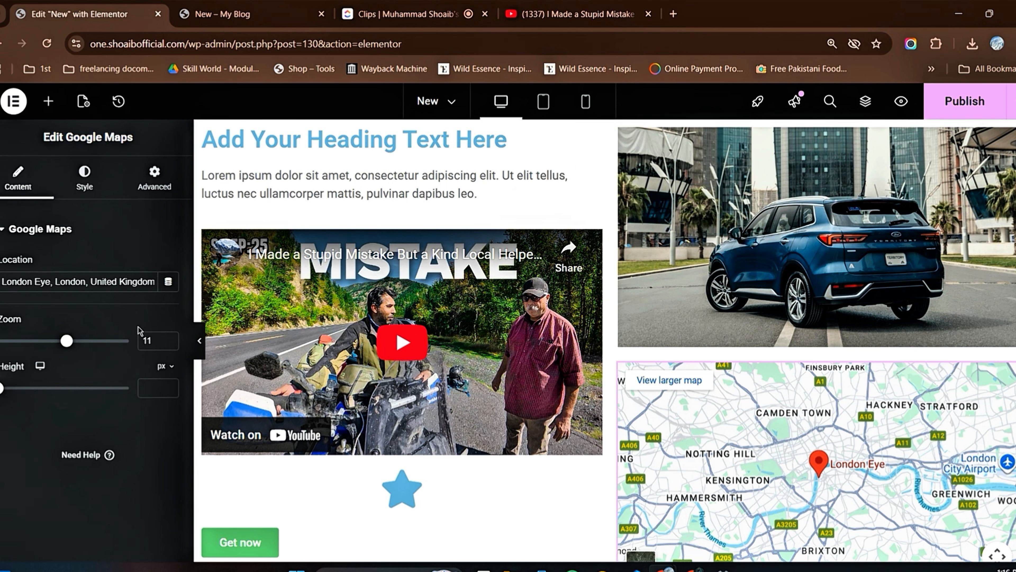
Step: Inspect the content settings of the star icon and of the "Get now" button
scroll(379, 357, "down", 5)
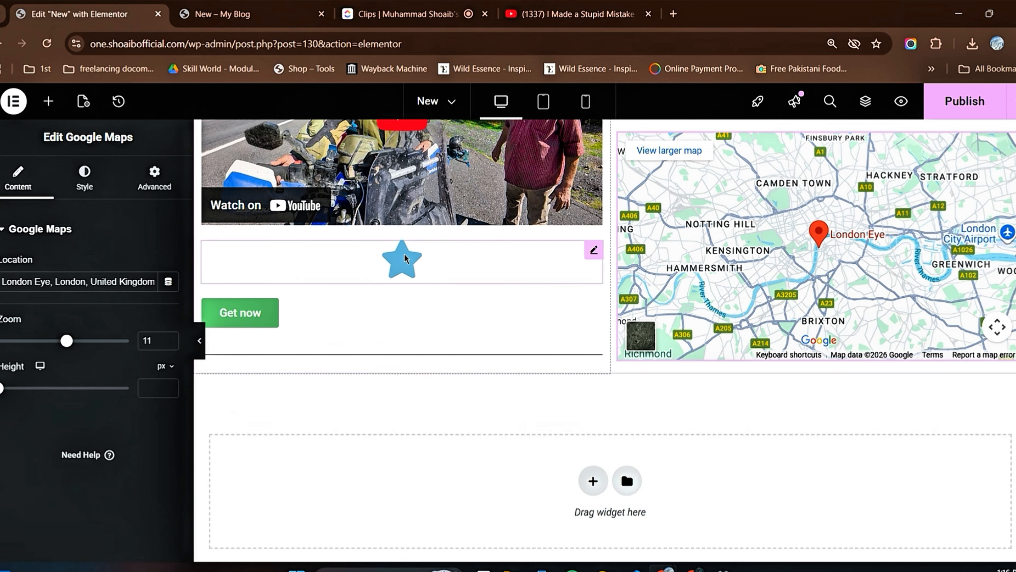
left_click_drag(402, 258, 416, 264)
left_click(398, 258)
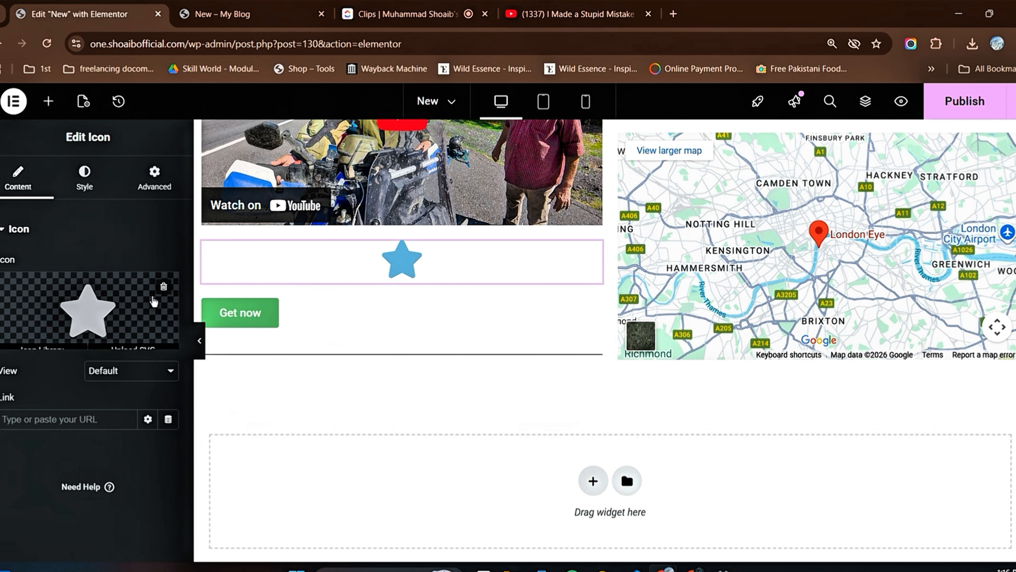
mouse_move(99, 310)
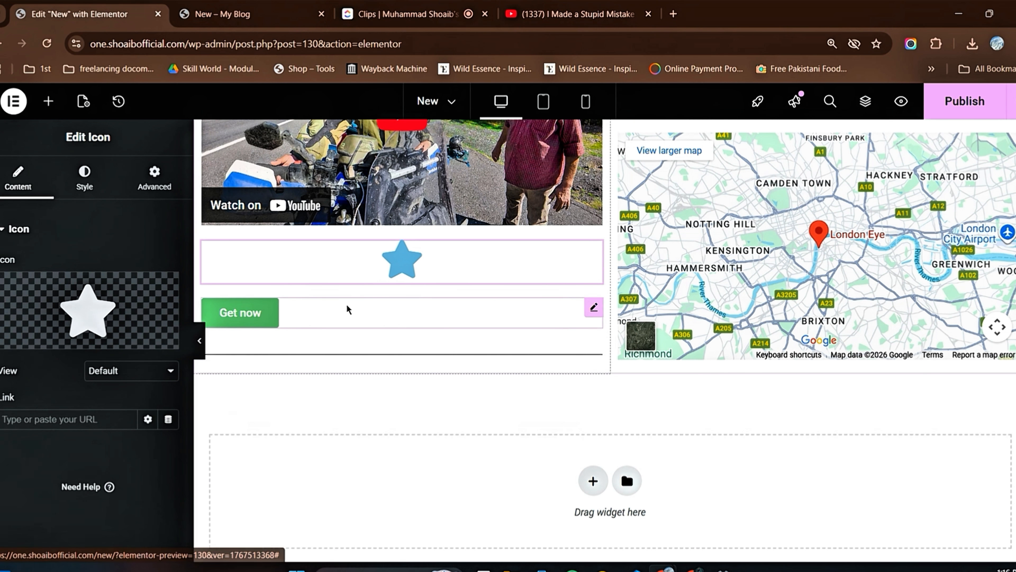
left_click(350, 314)
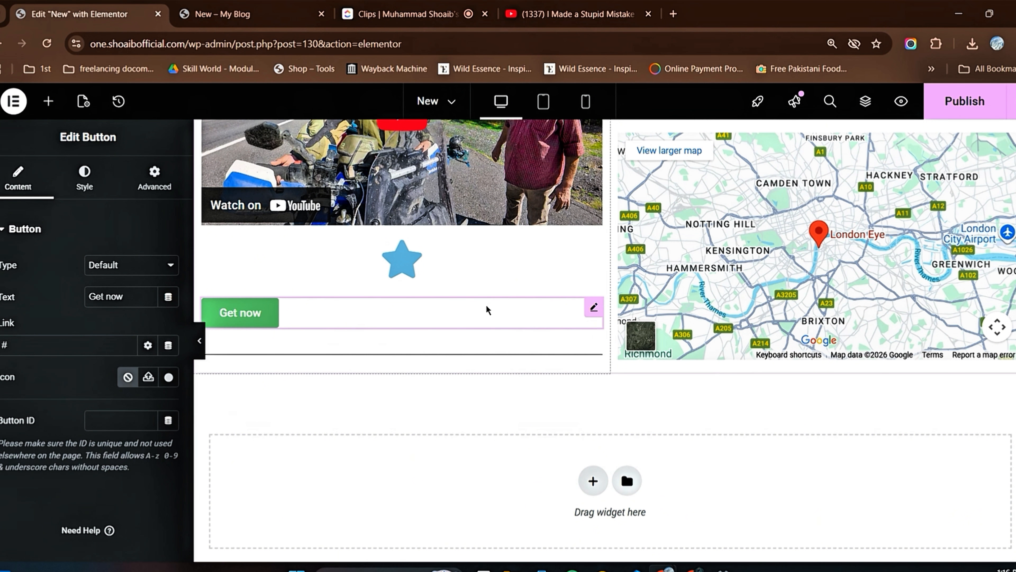
Step: Preview the page changes from heading to divider in the browser, then return to the editor and publish the page
scroll(481, 308, "up", 5)
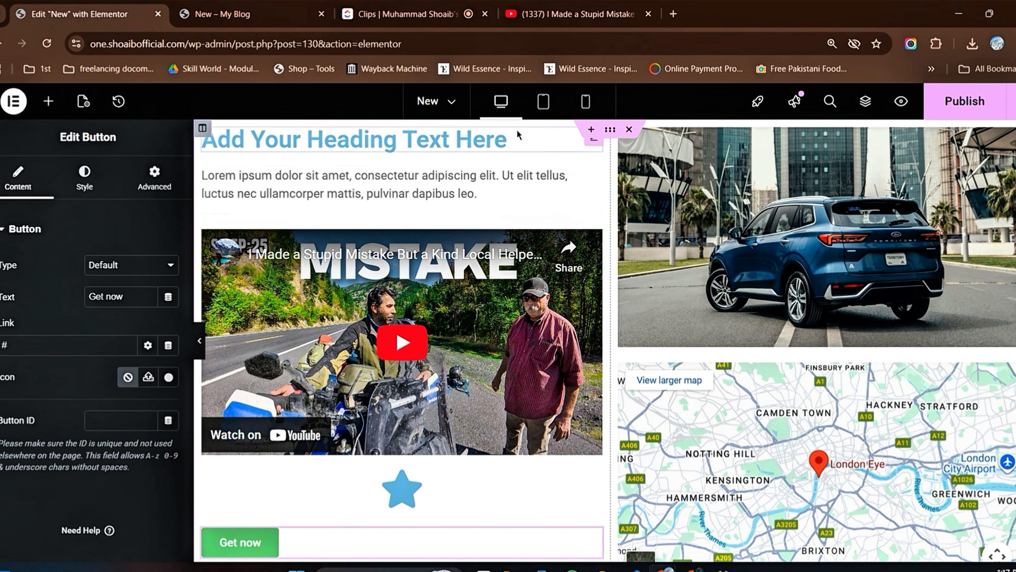
left_click(901, 105)
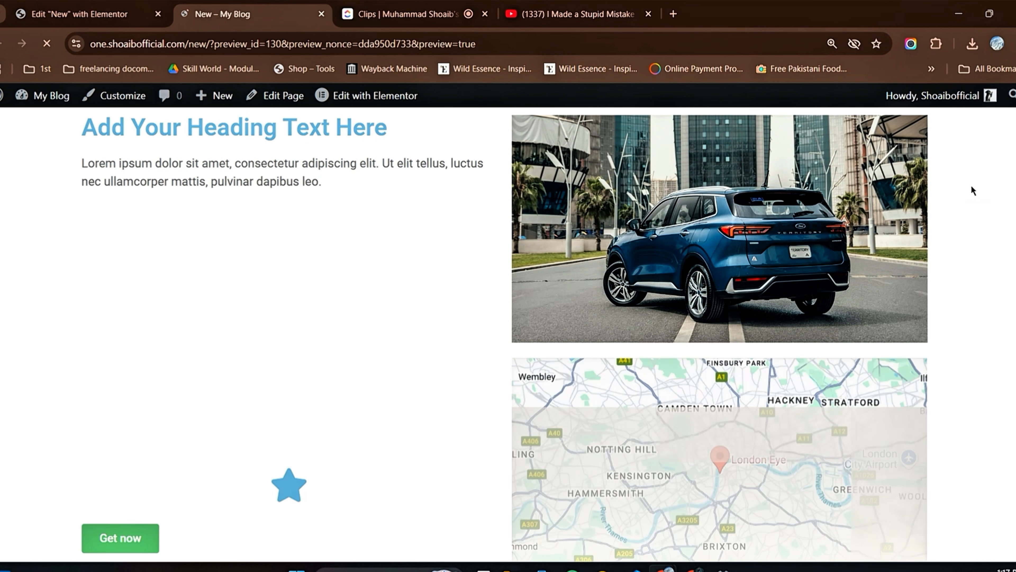
scroll(573, 232, "down", 1)
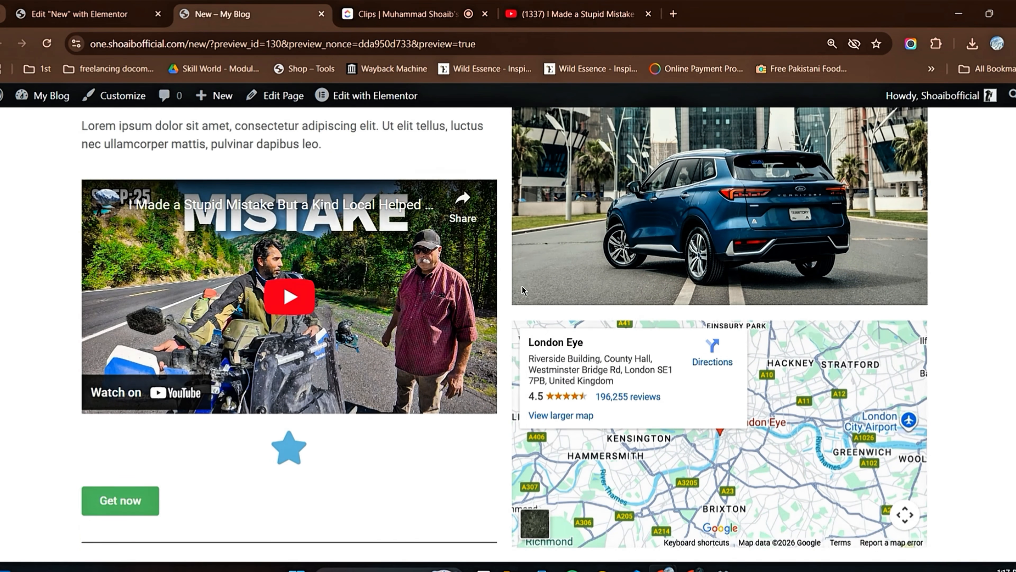
scroll(573, 232, "up", 1)
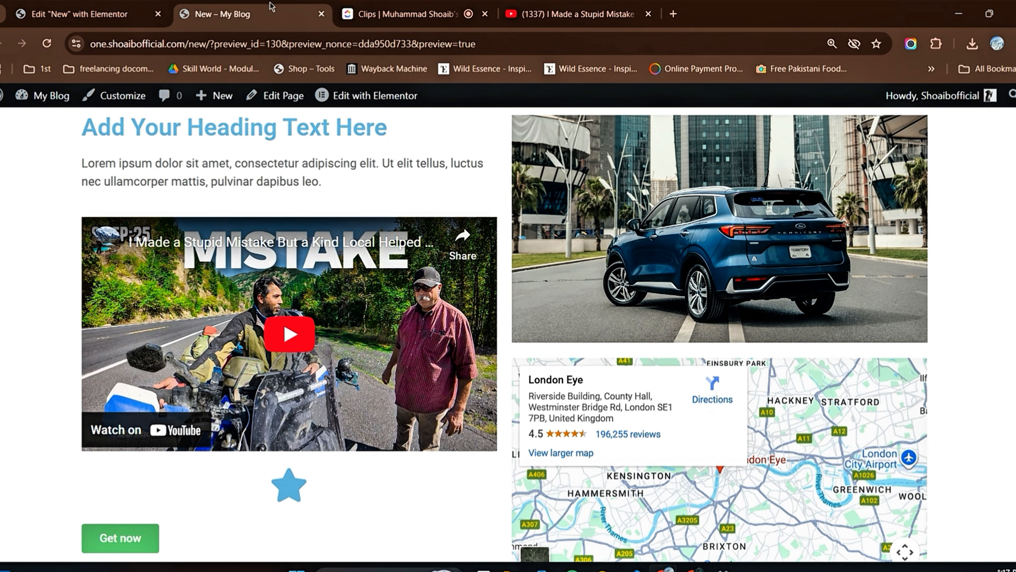
left_click(64, 14)
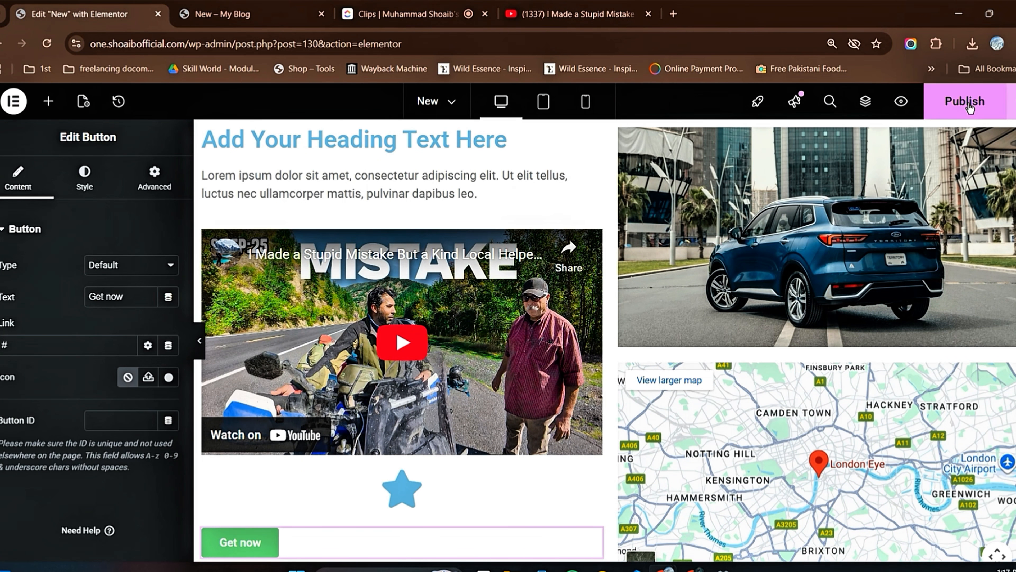
left_click(968, 105)
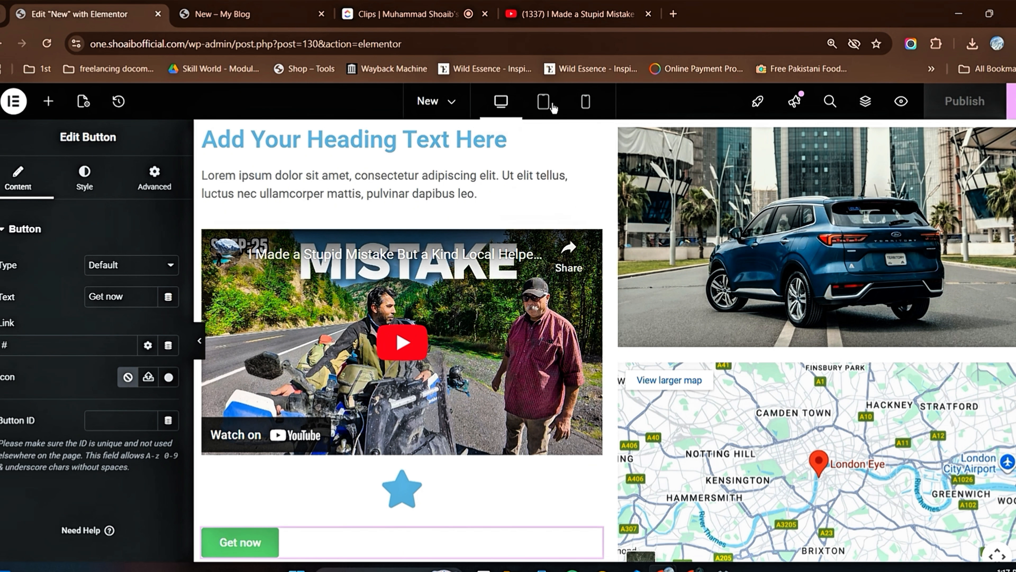
Step: Check the page's responsive layout in Tablet Portrait and mobile views, then switch back to Desktop view
left_click(544, 104)
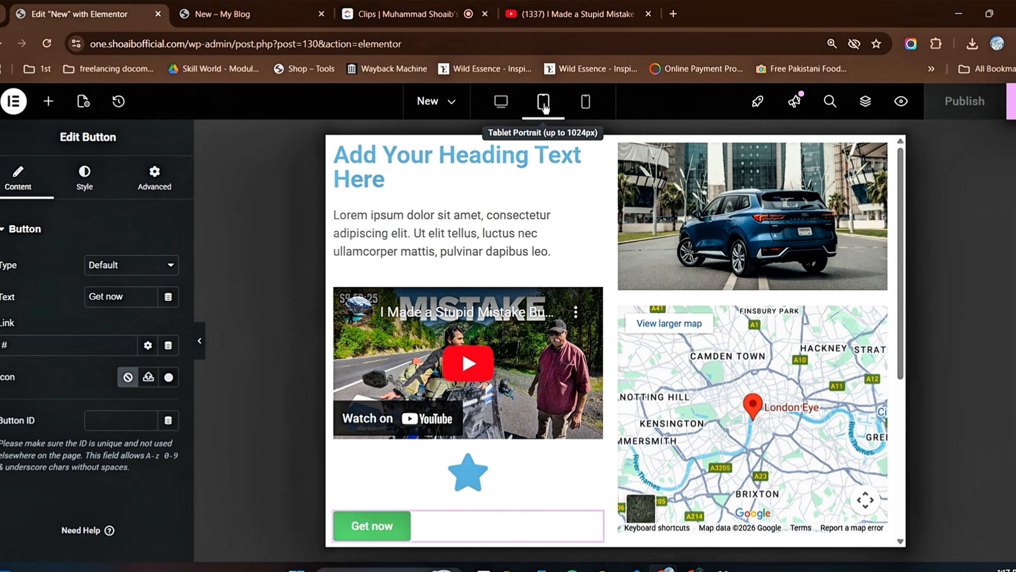
scroll(707, 244, "down", 5)
scroll(703, 253, "up", 10)
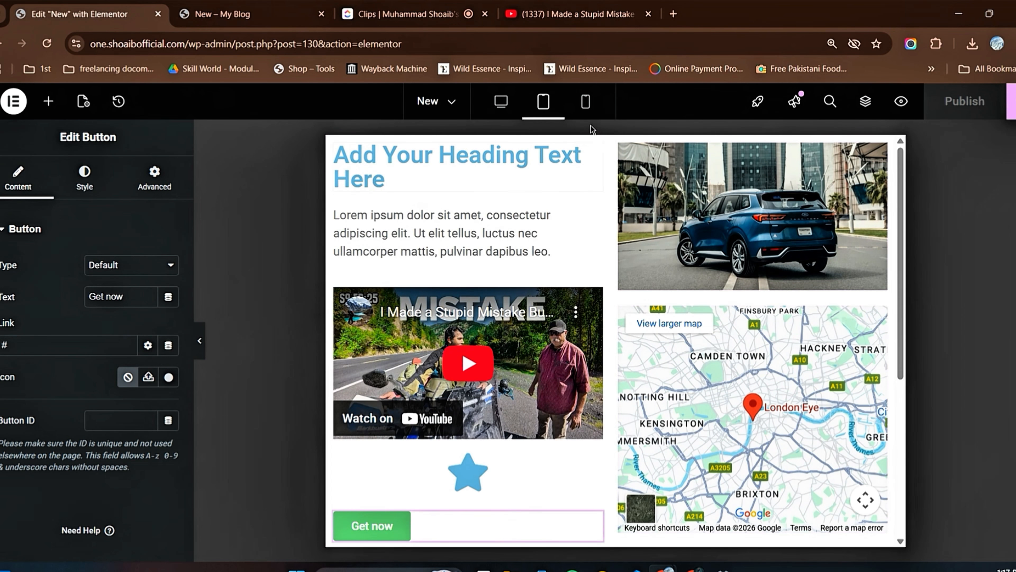
left_click(586, 105)
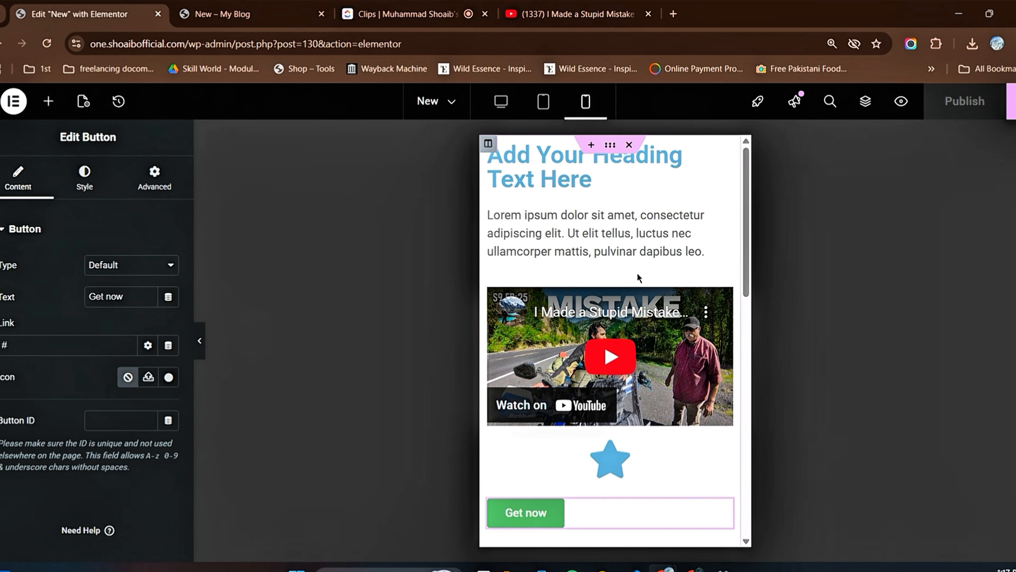
scroll(637, 273, "down", 10)
scroll(636, 276, "down", 5)
scroll(635, 289, "up", 14)
left_click(501, 107)
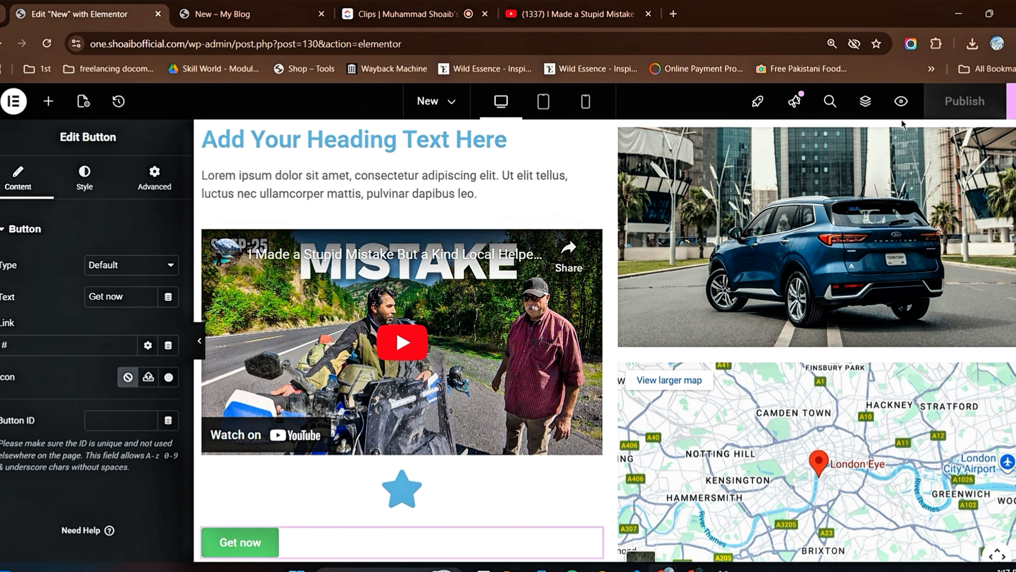
Step: Open the page's Structure overview, and collapse and expand its section
left_click(867, 111)
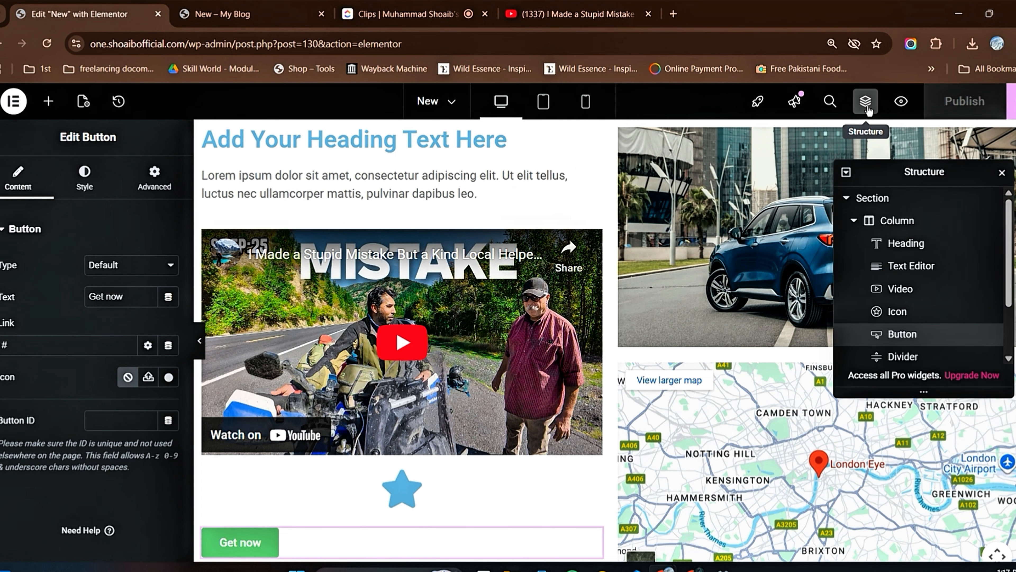
left_click(848, 200)
left_click(848, 200)
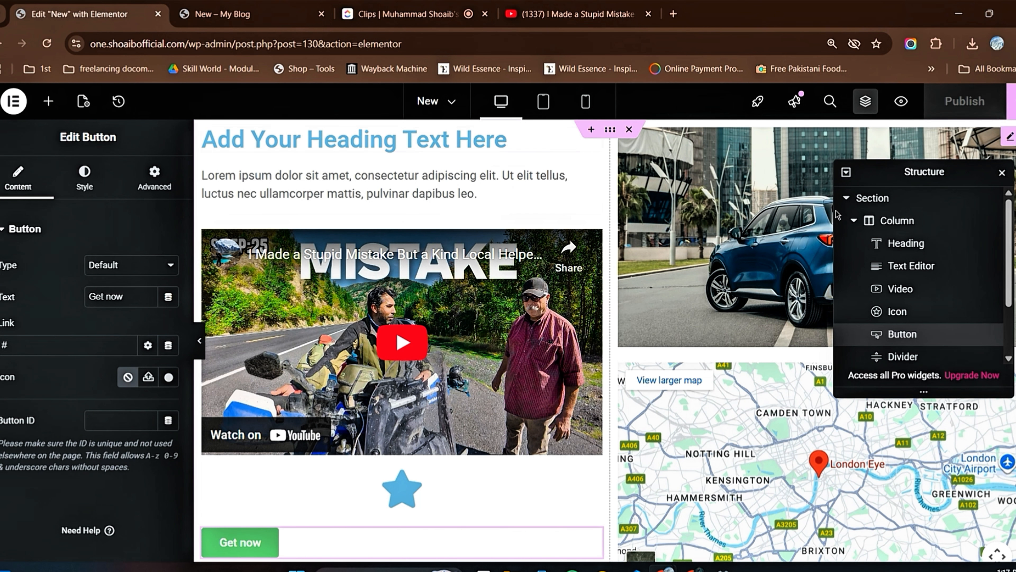
Step: Select the Heading, Text Editor, Video, Icon, Button, Divider, Image and Google Maps widgets in turn from the Structure overview
left_click(941, 246)
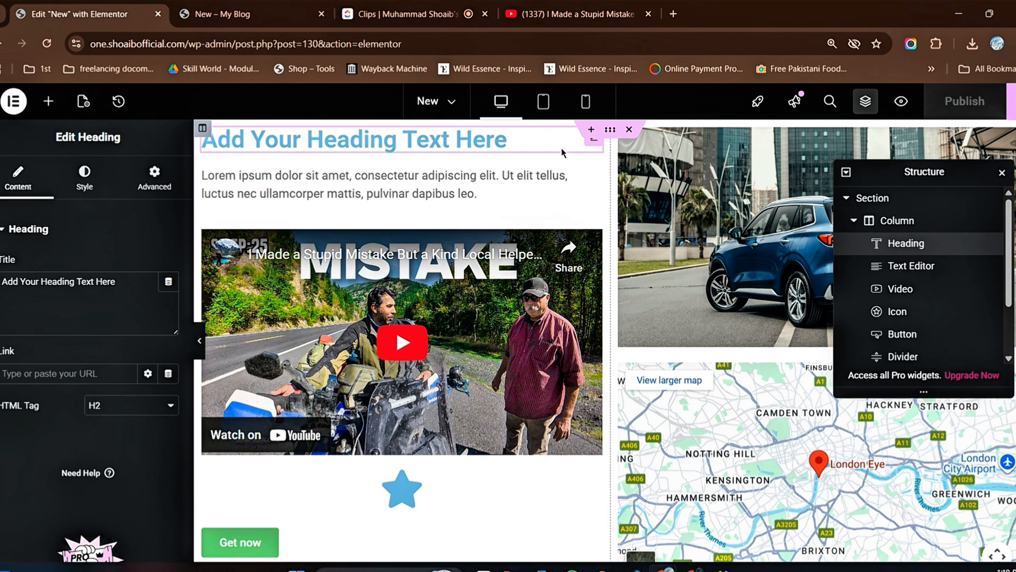
left_click(916, 266)
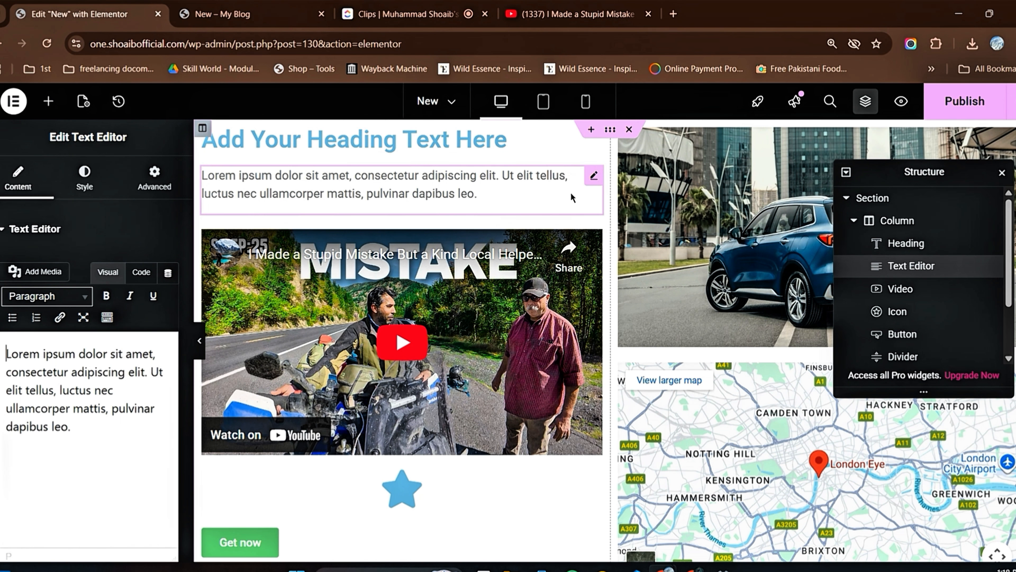
left_click(907, 296)
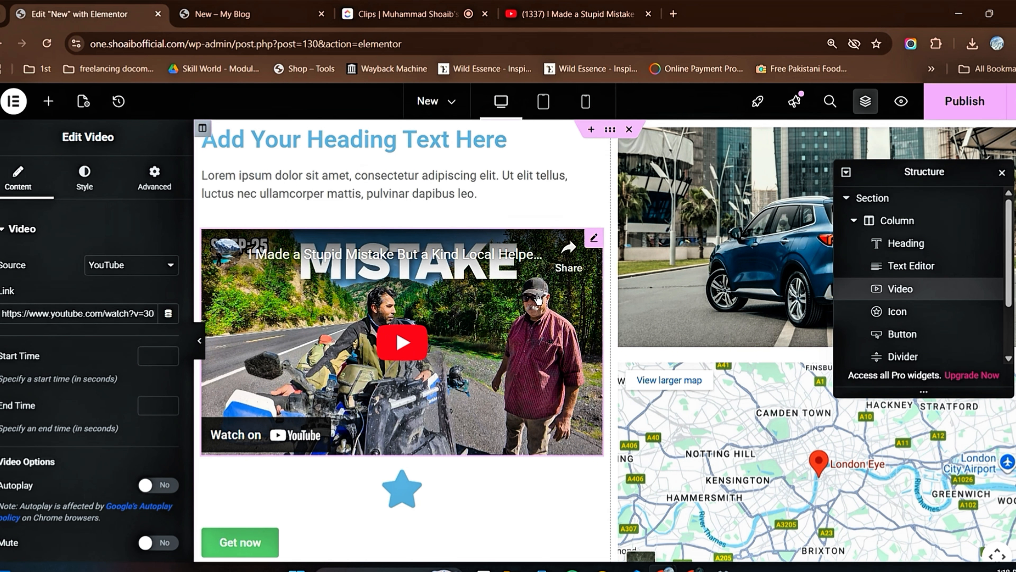
left_click(977, 312)
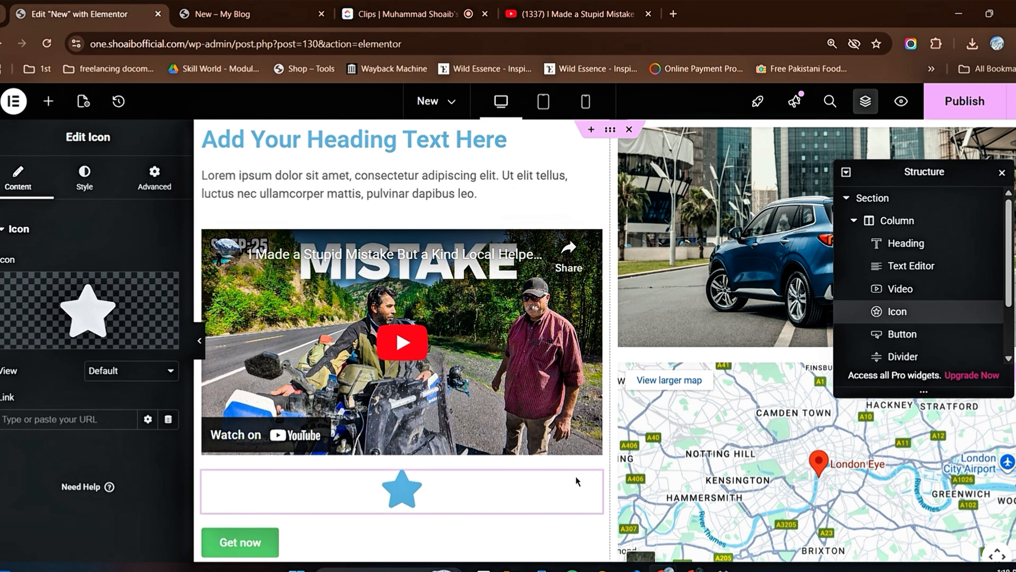
left_click(902, 335)
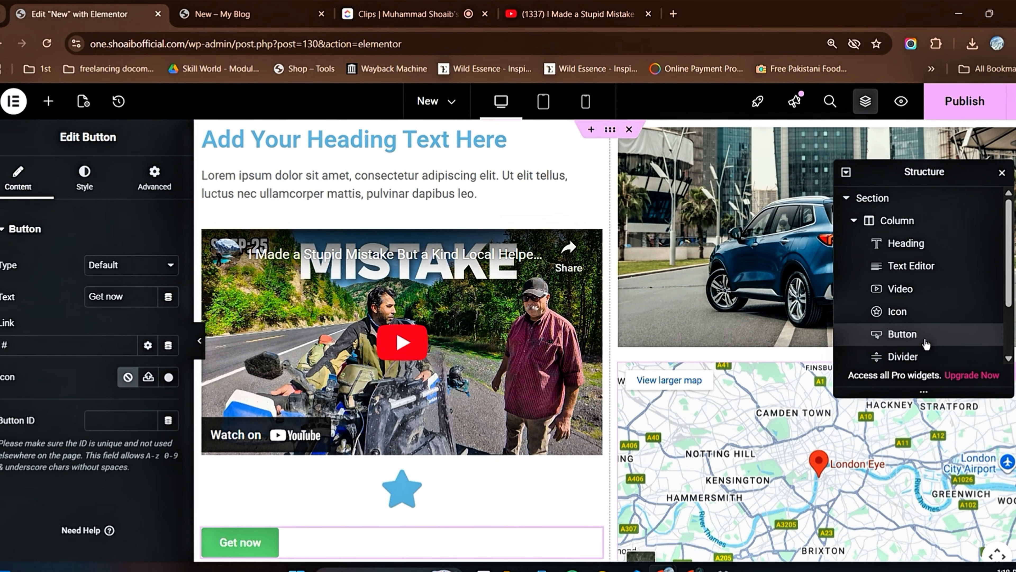
left_click(903, 356)
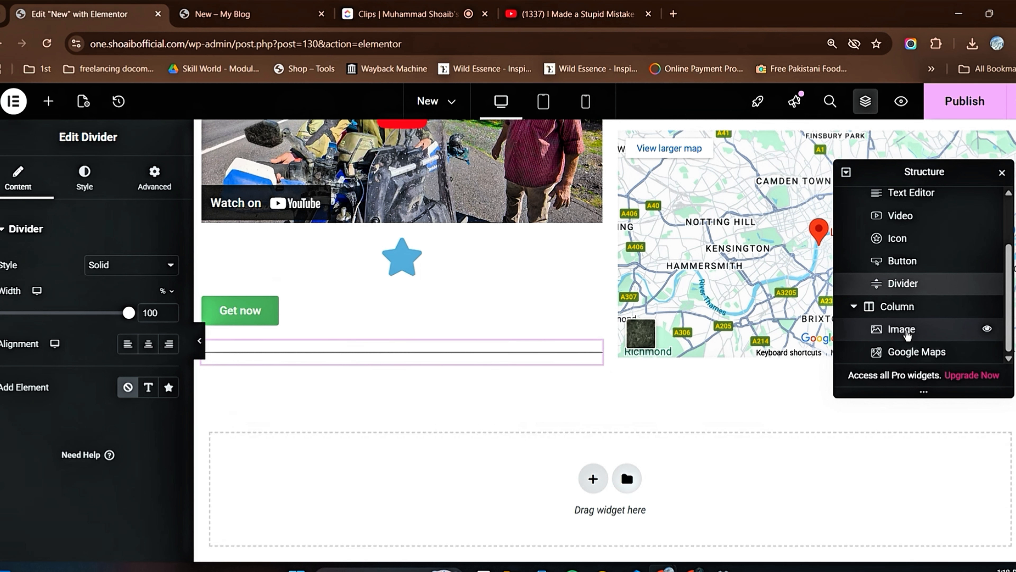
left_click(906, 331)
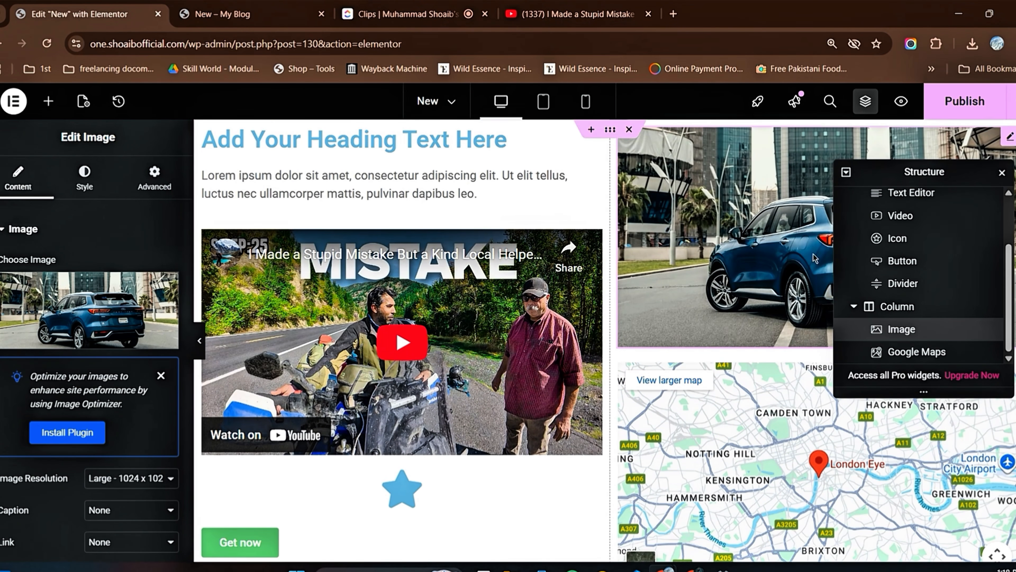
left_click(920, 352)
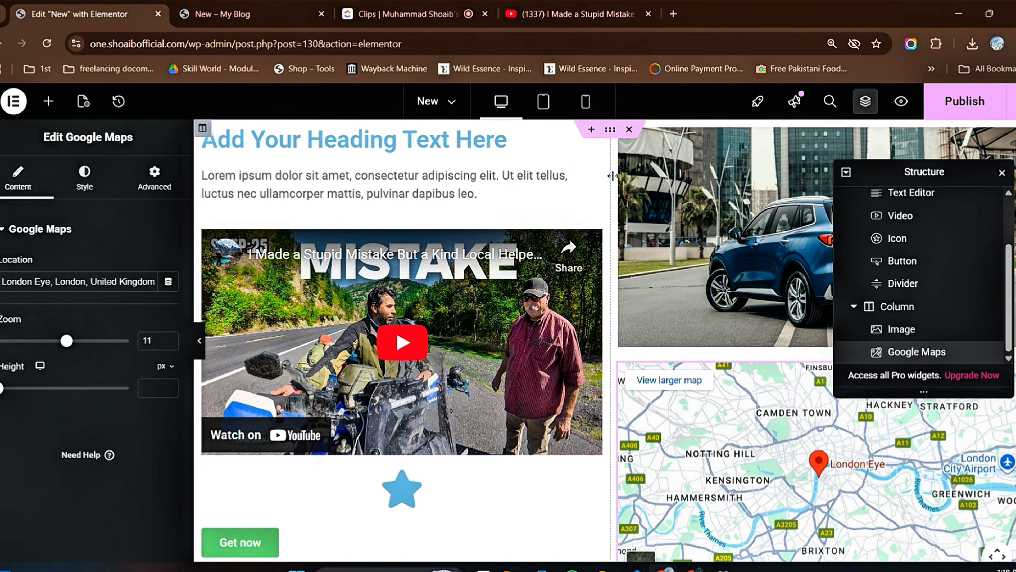
scroll(606, 255, "down", 5)
scroll(617, 284, "up", 6)
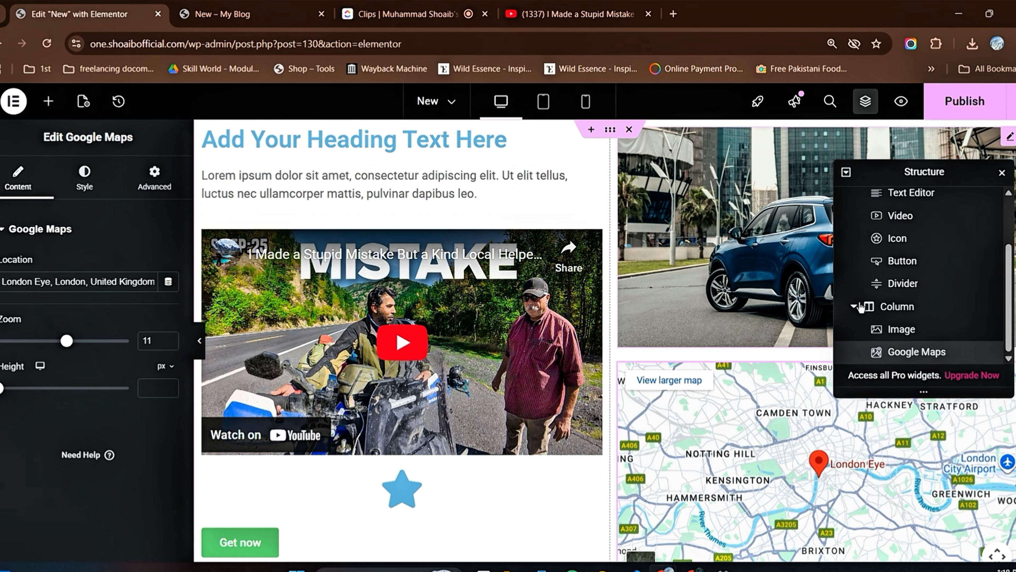
Step: Select the "Get now" button and then the star icon through the Structure overview
scroll(546, 394, "down", 3)
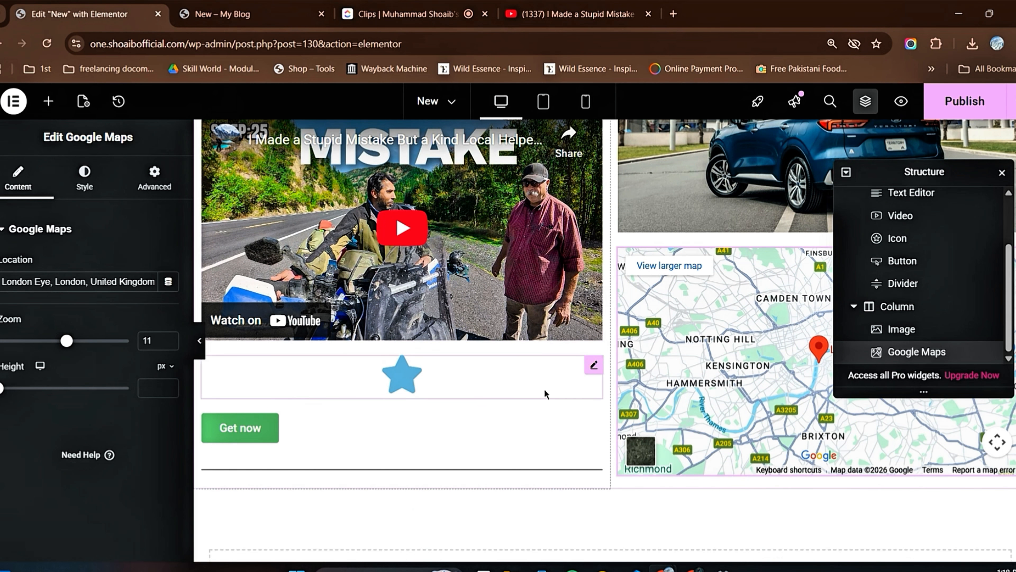
scroll(605, 420, "down", 4)
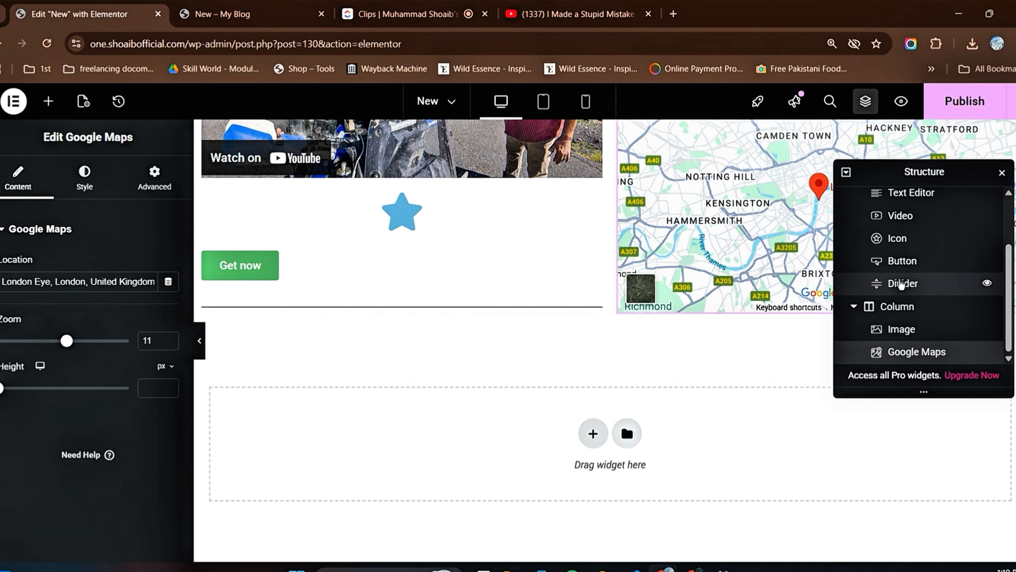
left_click(902, 261)
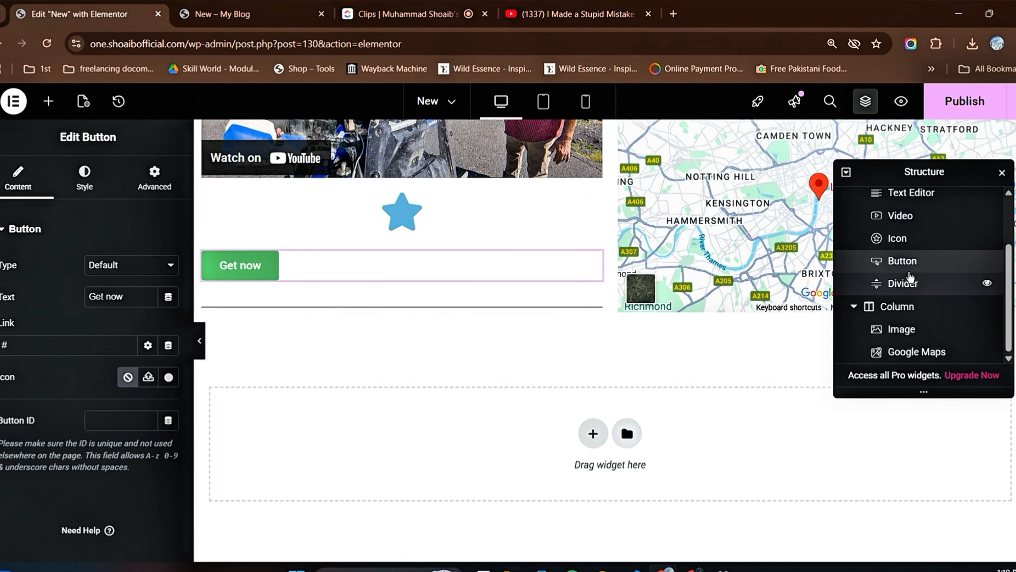
left_click(899, 237)
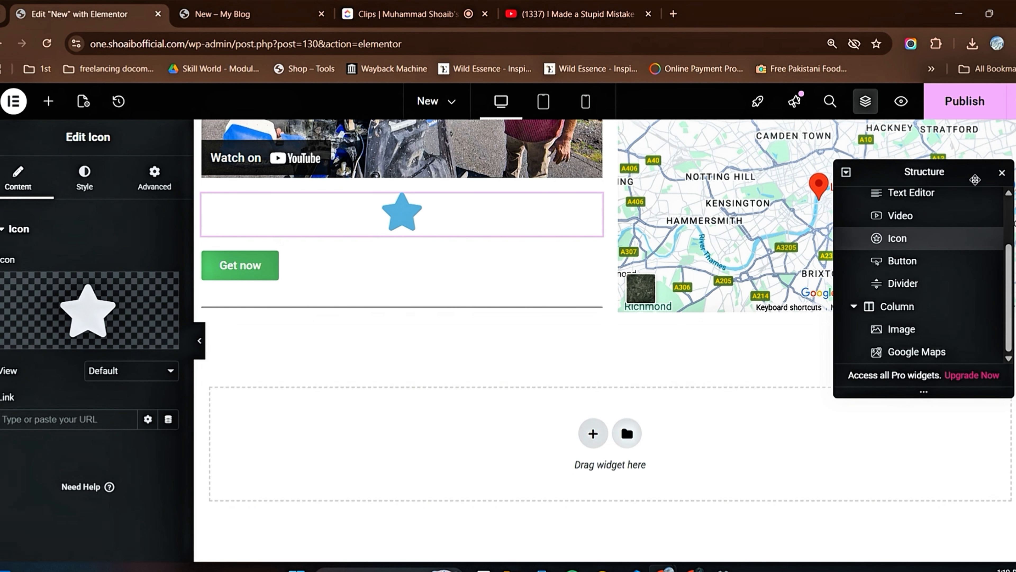
Step: Close the Structure overview and publish the page again
left_click(1003, 175)
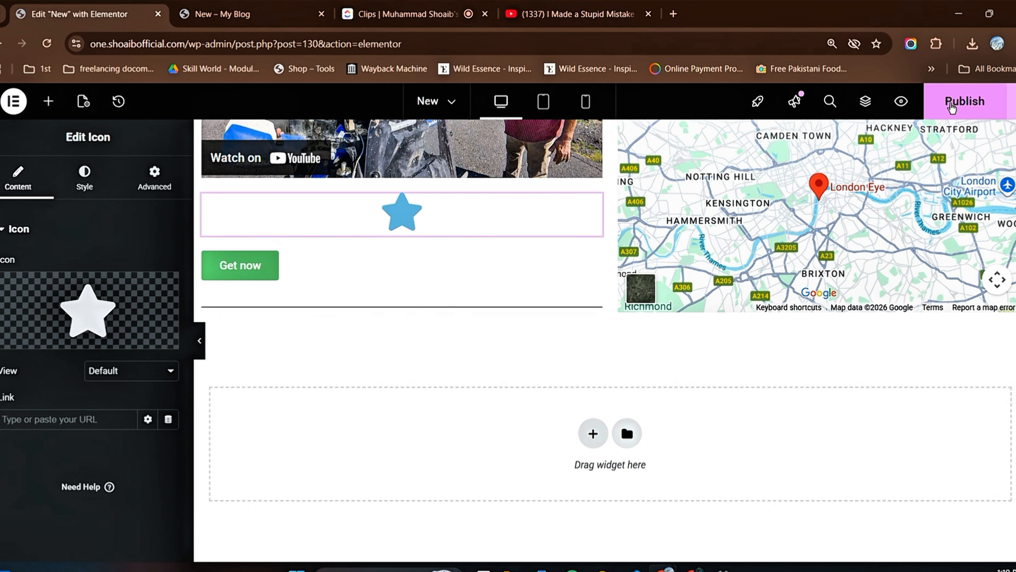
left_click(965, 101)
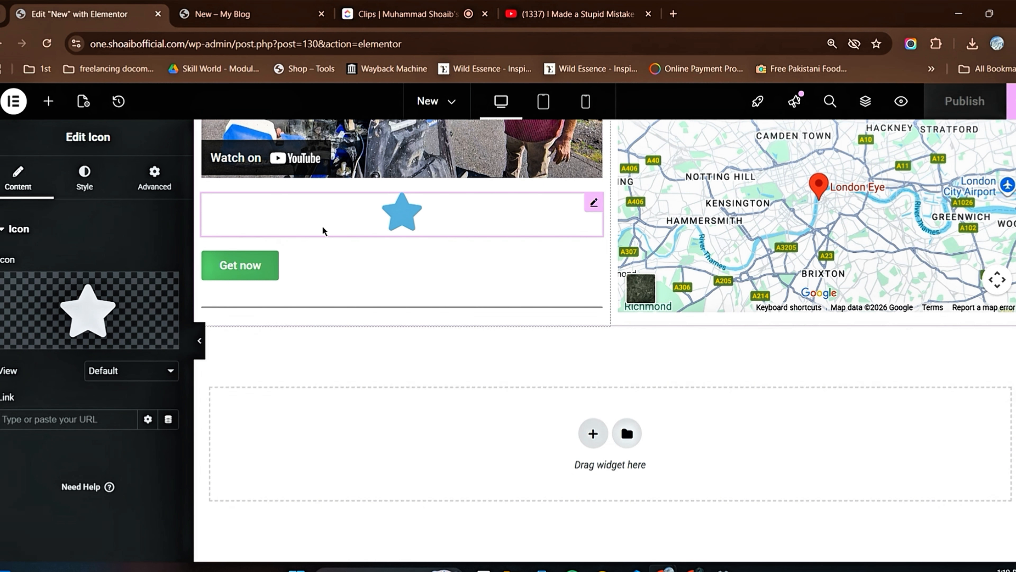
scroll(324, 231, "up", 6)
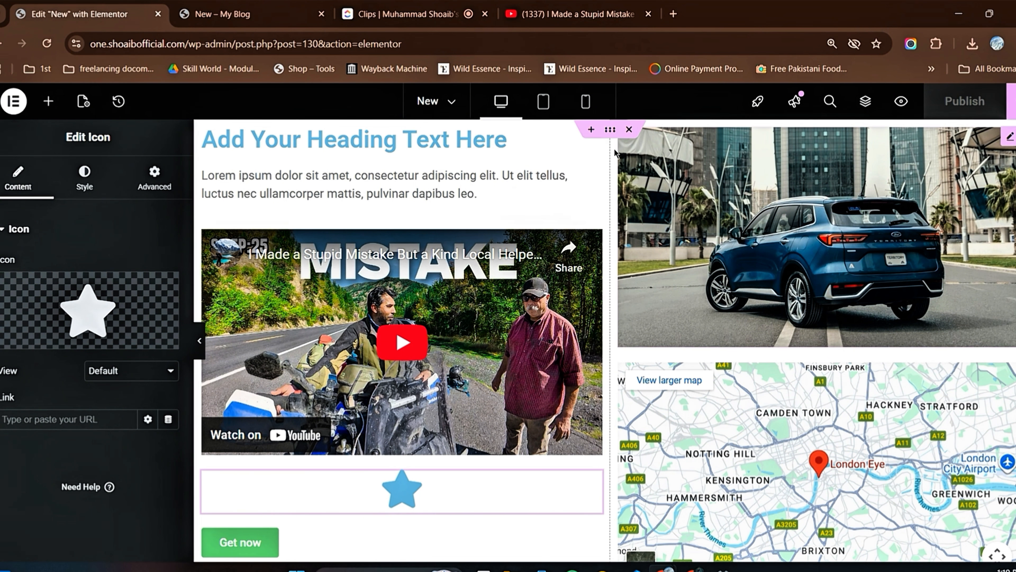
Step: Browse the widget library through the Basic, General and remaining categories to examine which elements are available
left_click(49, 108)
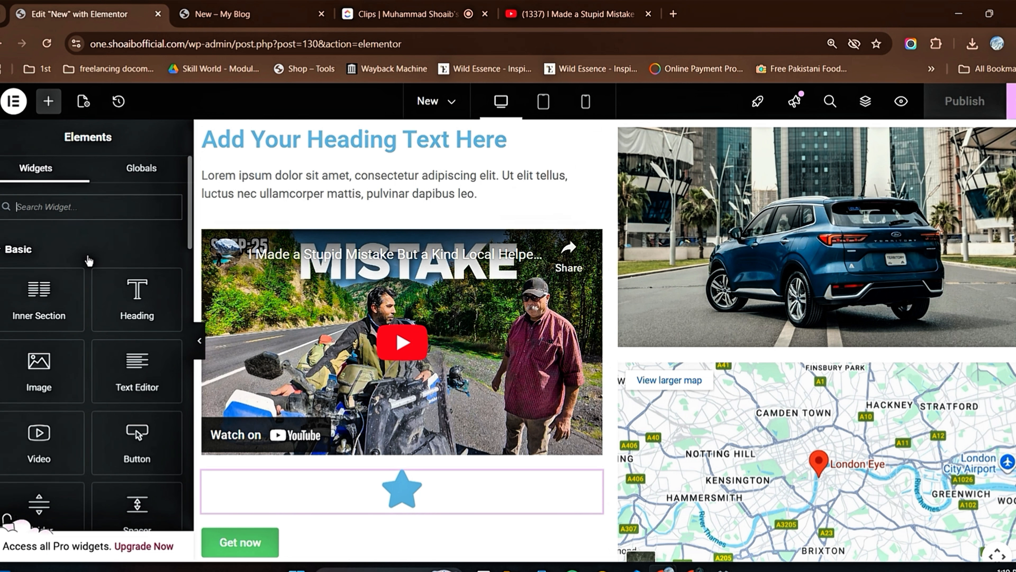
scroll(89, 260, "down", 5)
scroll(60, 260, "up", 5)
scroll(100, 266, "down", 5)
scroll(92, 389, "down", 3)
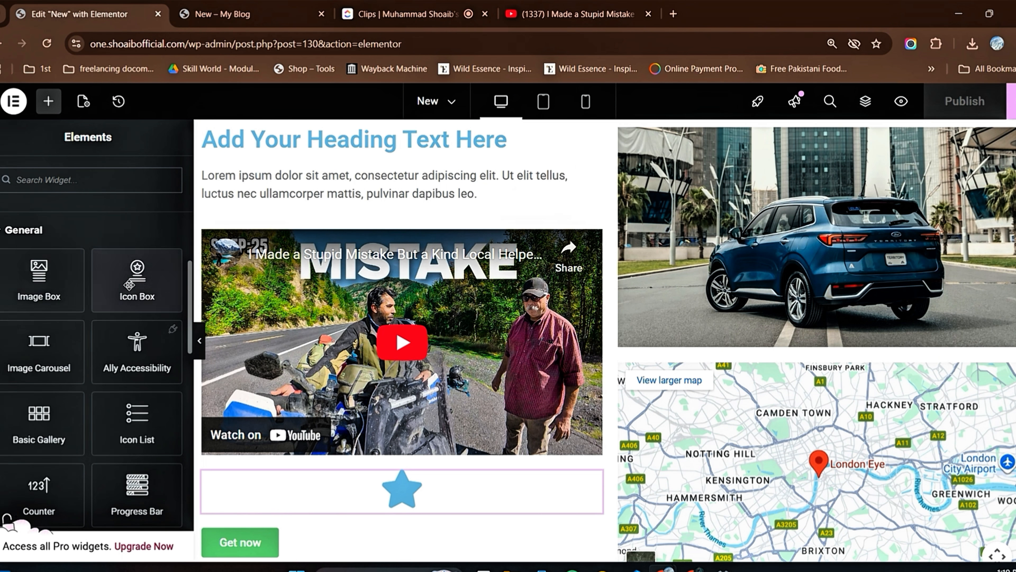
scroll(94, 318, "down", 5)
scroll(94, 318, "down", 5)
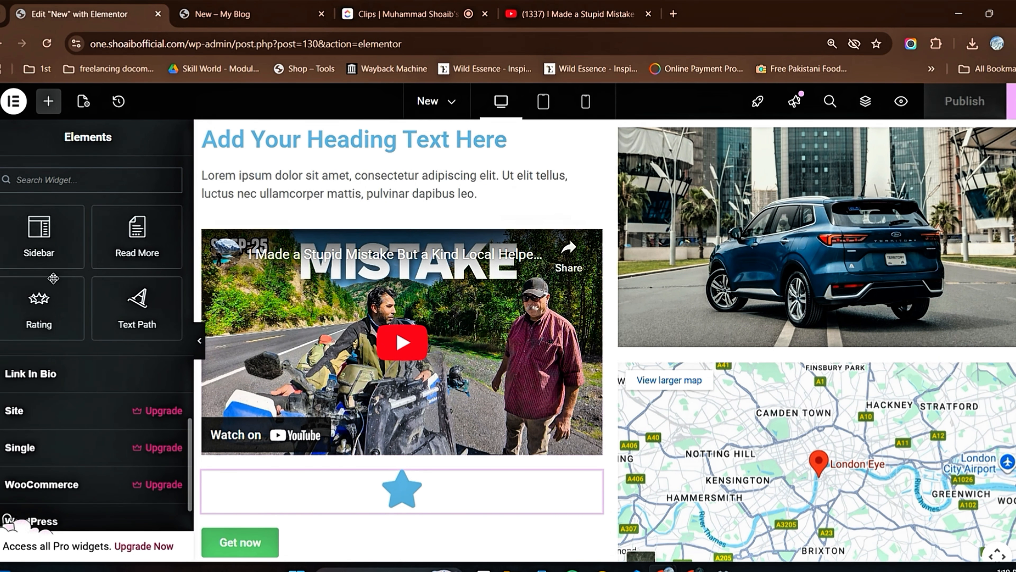
scroll(167, 282, "up", 5)
scroll(89, 282, "up", 3)
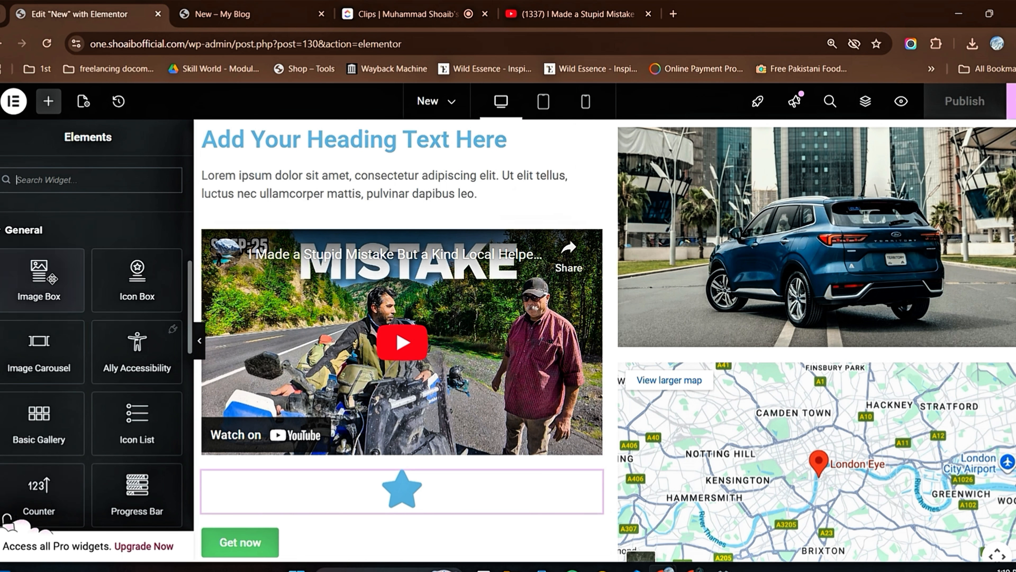
scroll(89, 282, "up", 6)
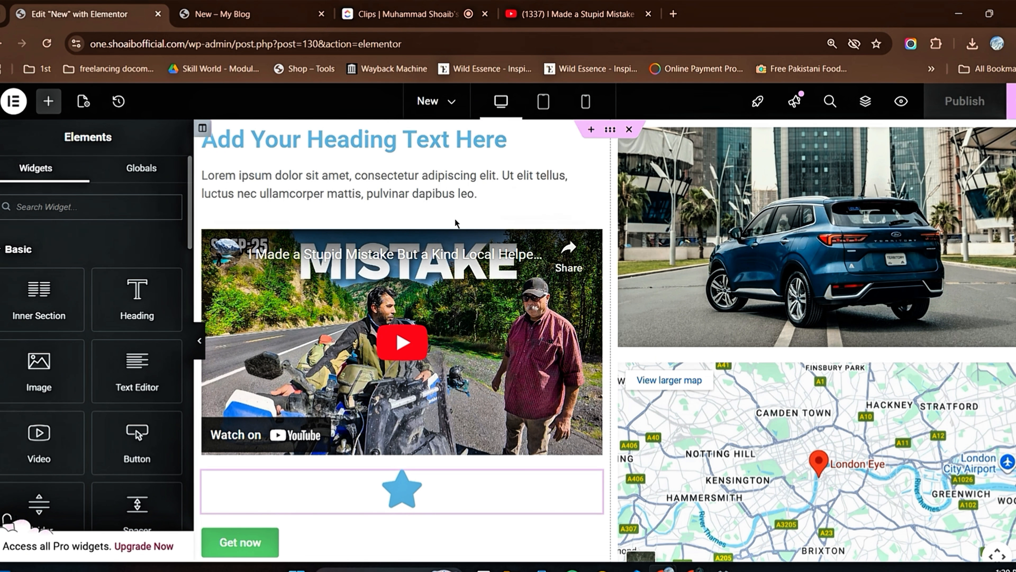
Step: Open the page heading's content settings and review the whole page layout
left_click(461, 142)
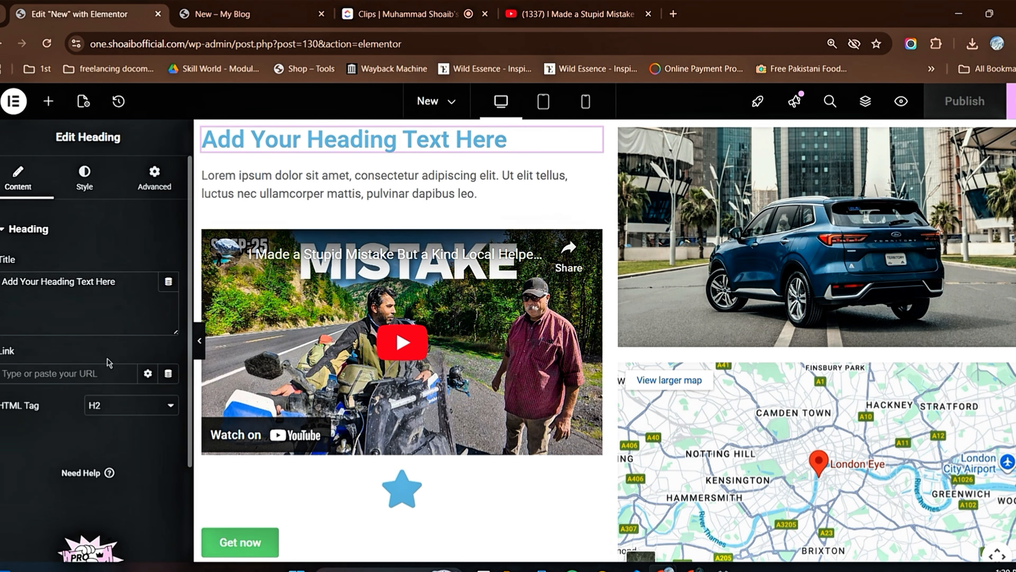
scroll(594, 302, "down", 5)
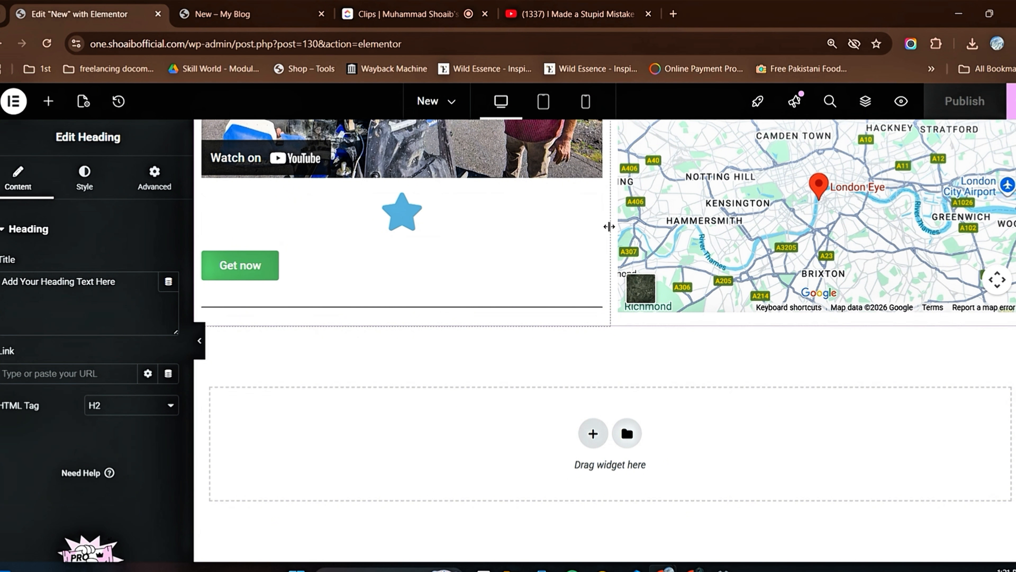
scroll(610, 226, "up", 6)
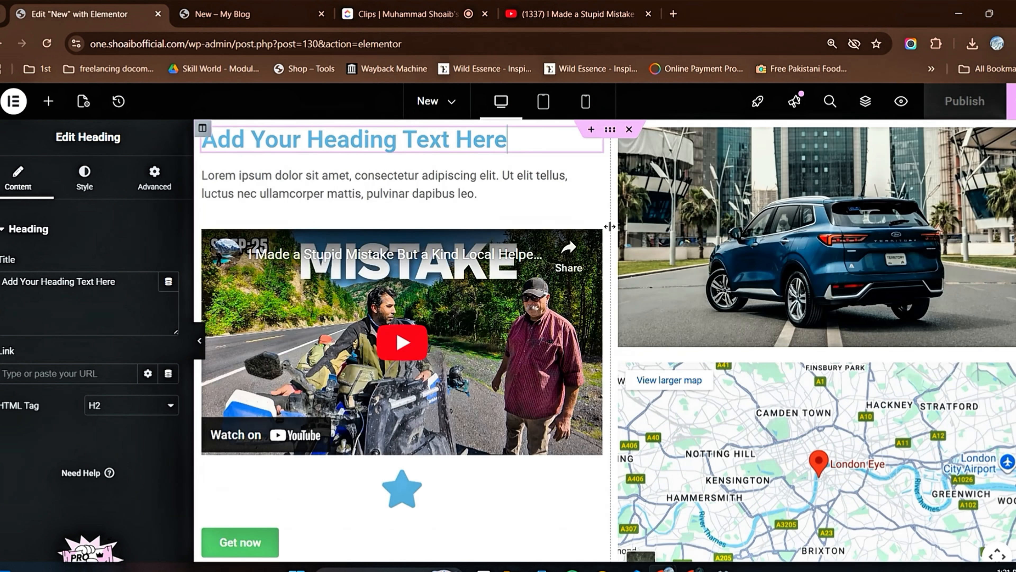